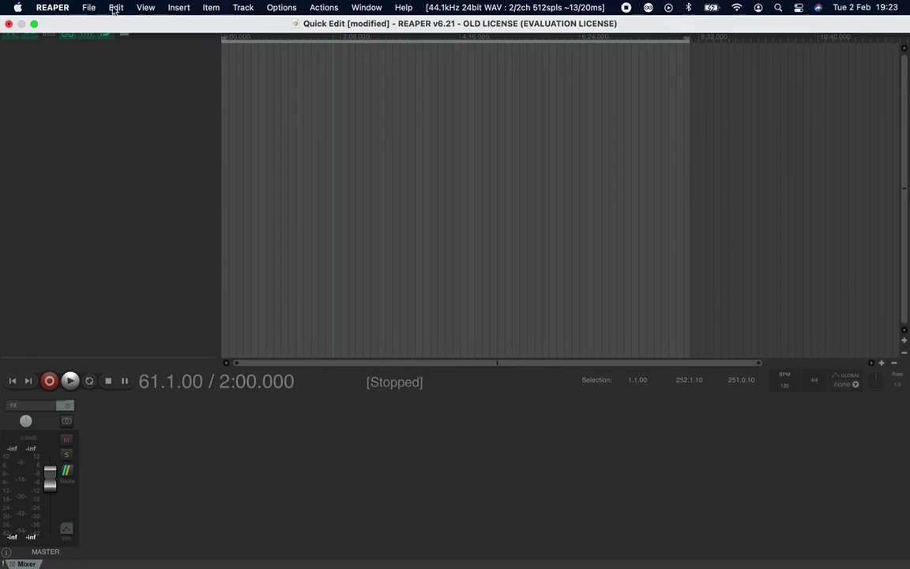
- View the program's version and licence information in the About window, then close it
click(57, 8)
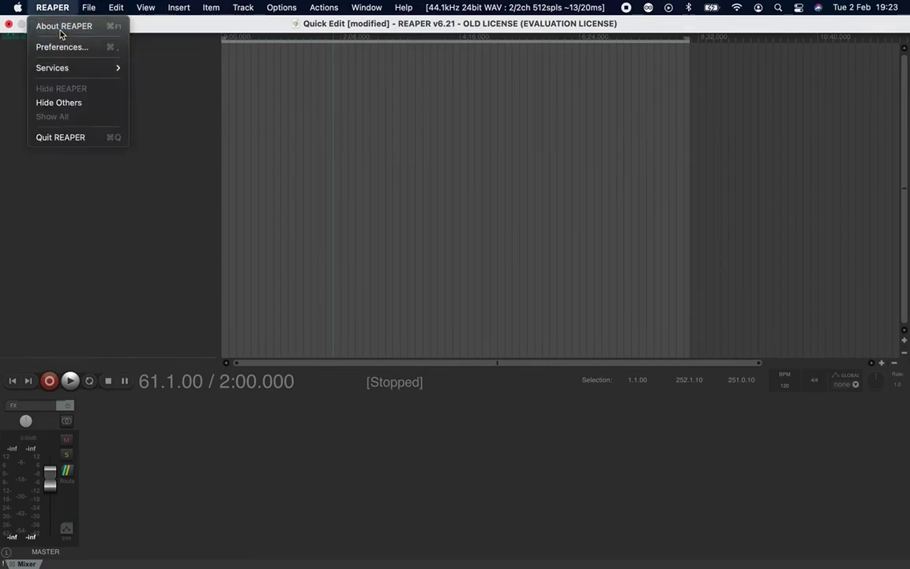
click(63, 27)
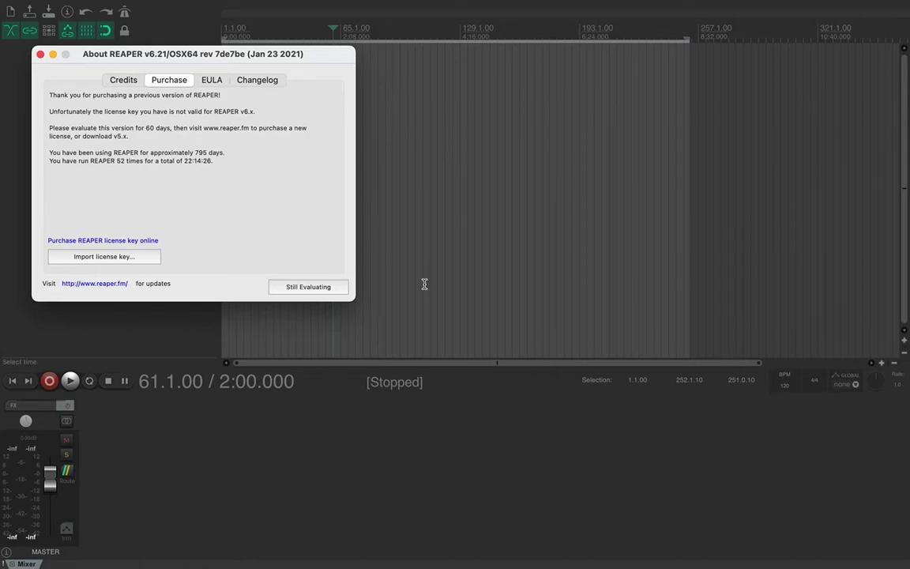
click(40, 54)
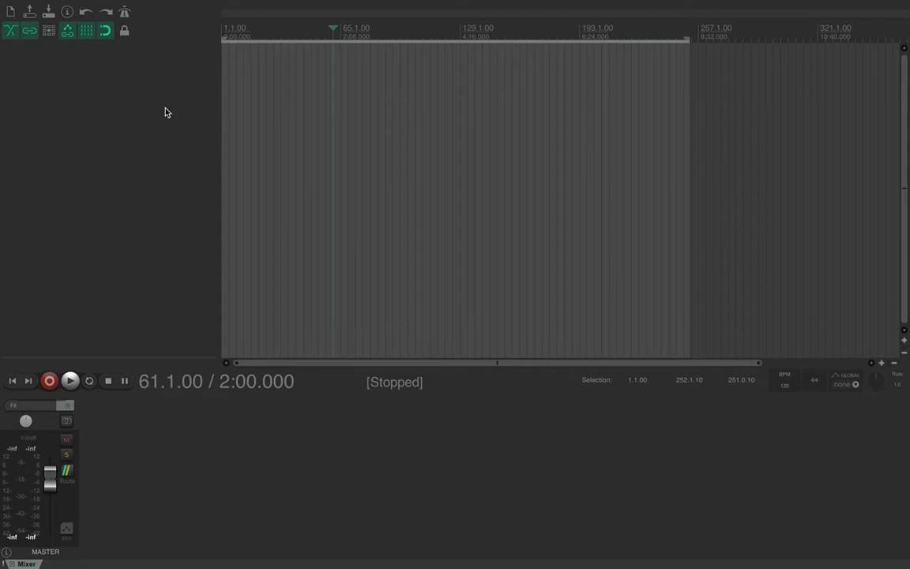
- Toggle the timeline grid off and on again, and review the Snap/Grid settings without changing them
click(87, 32)
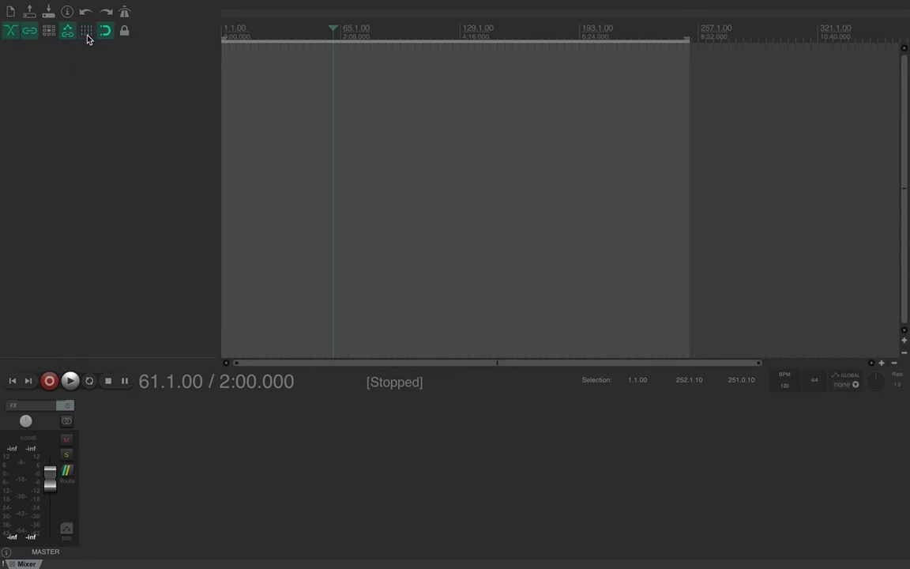
click(87, 31)
right_click(87, 37)
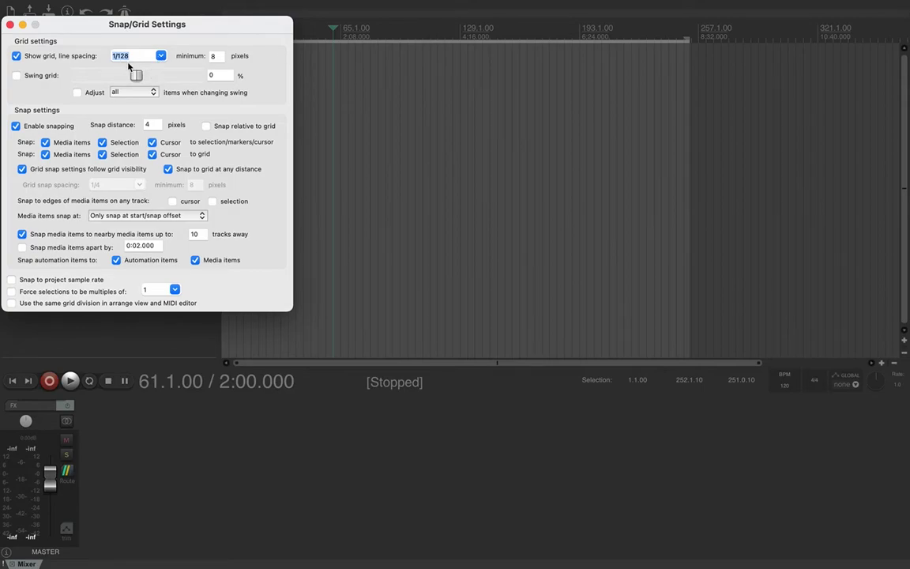
click(10, 26)
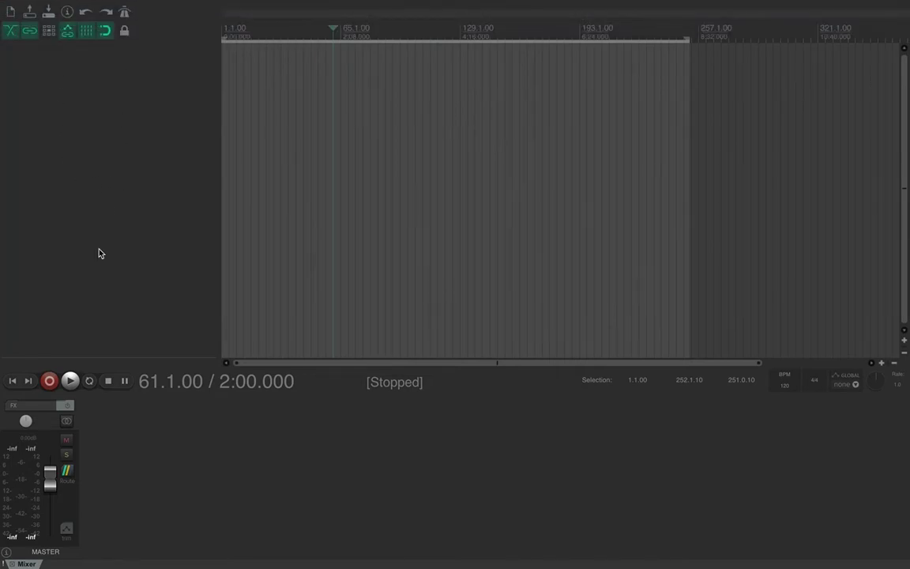
mouse_move(119, 3)
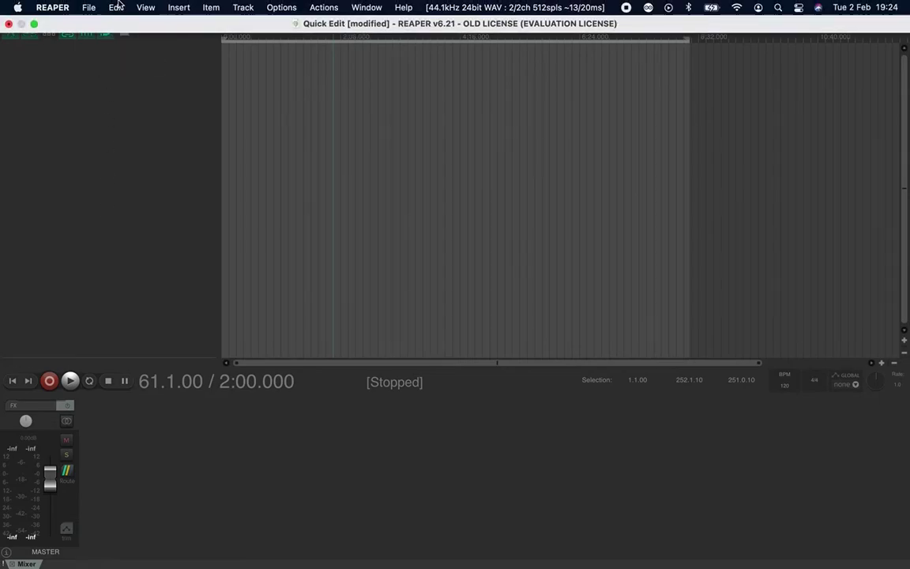
click(88, 7)
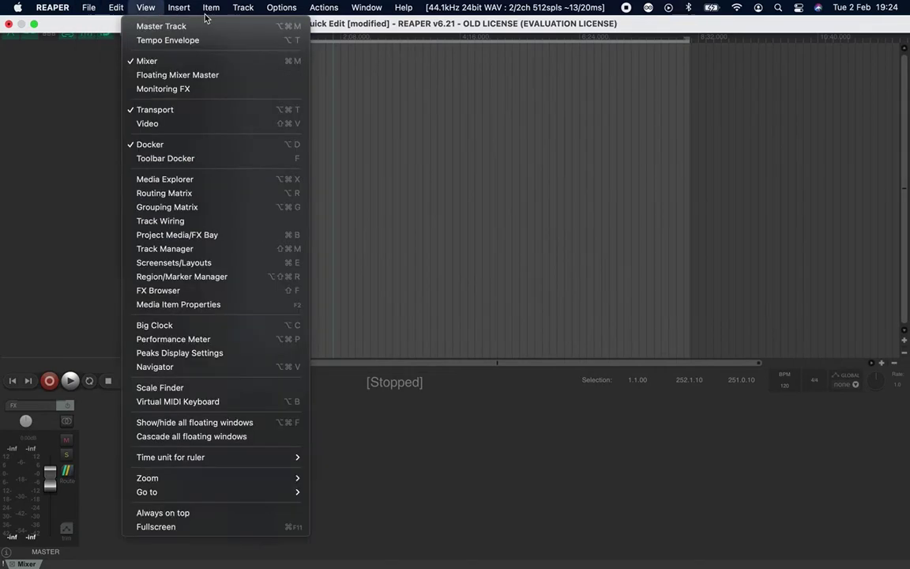
mouse_move(195, 9)
mouse_move(246, 9)
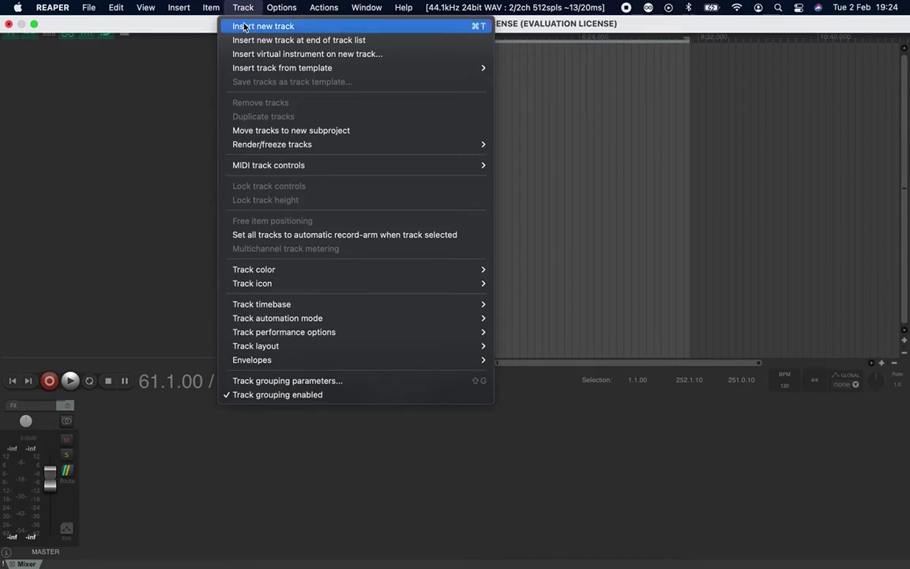
mouse_move(135, 9)
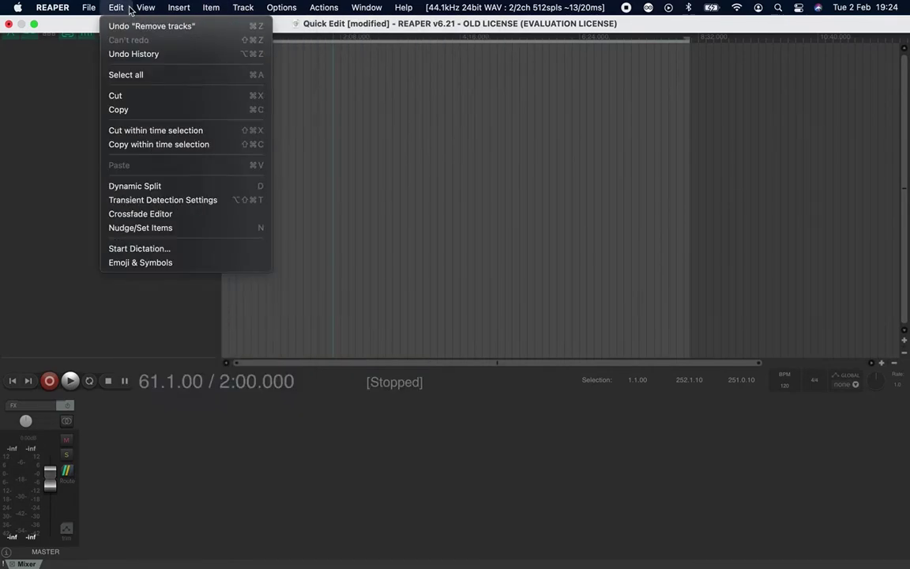
mouse_move(95, 9)
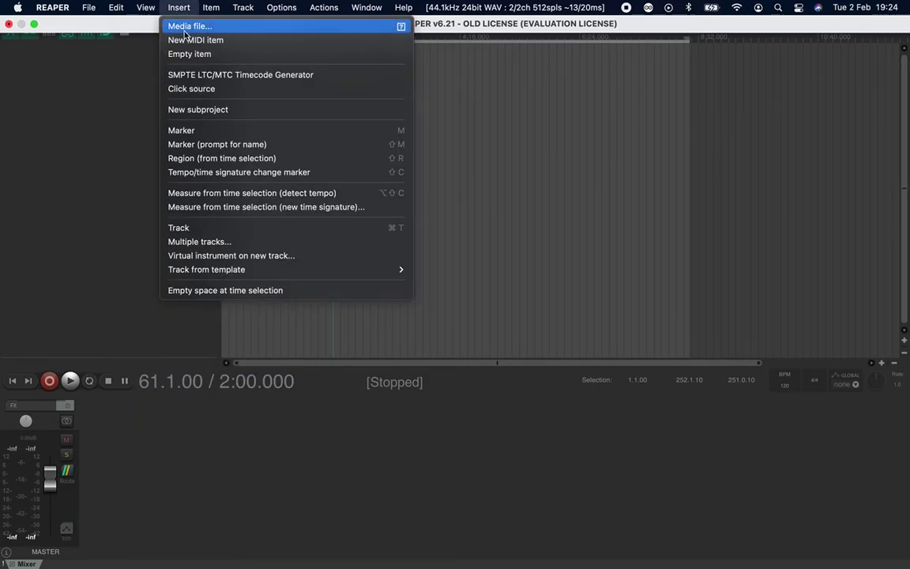
- Insert wind noise.wav from the REAPER Media folder in Documents and move the clip to the start of the timeline
click(185, 28)
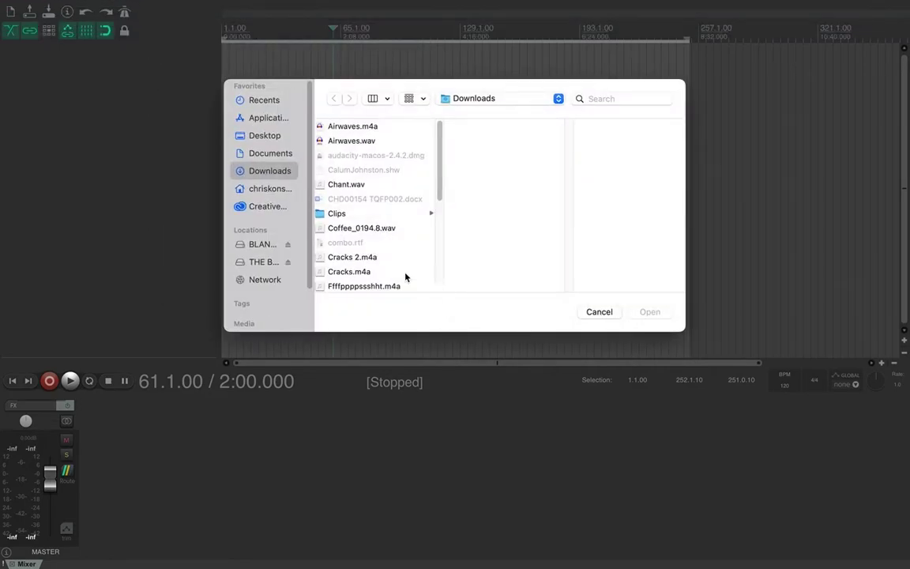
click(277, 154)
click(374, 185)
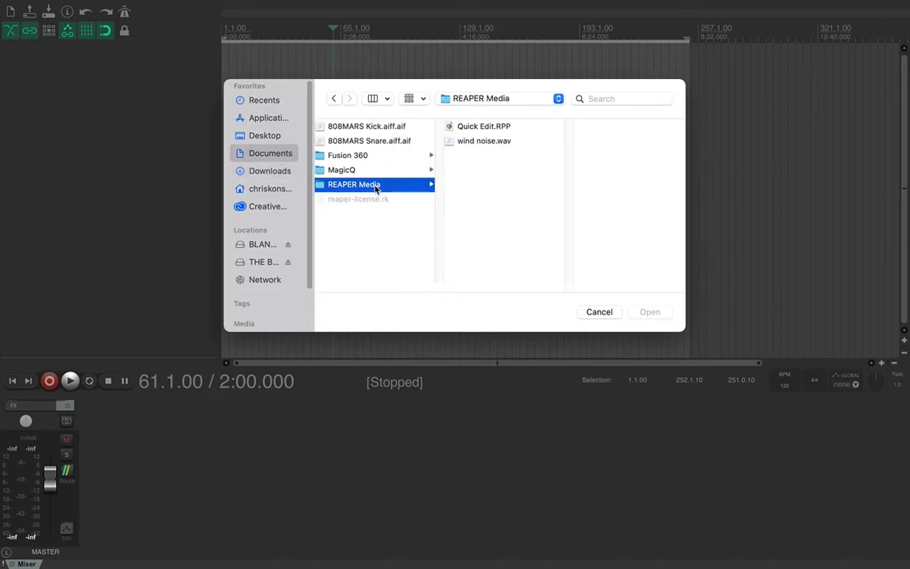
click(495, 142)
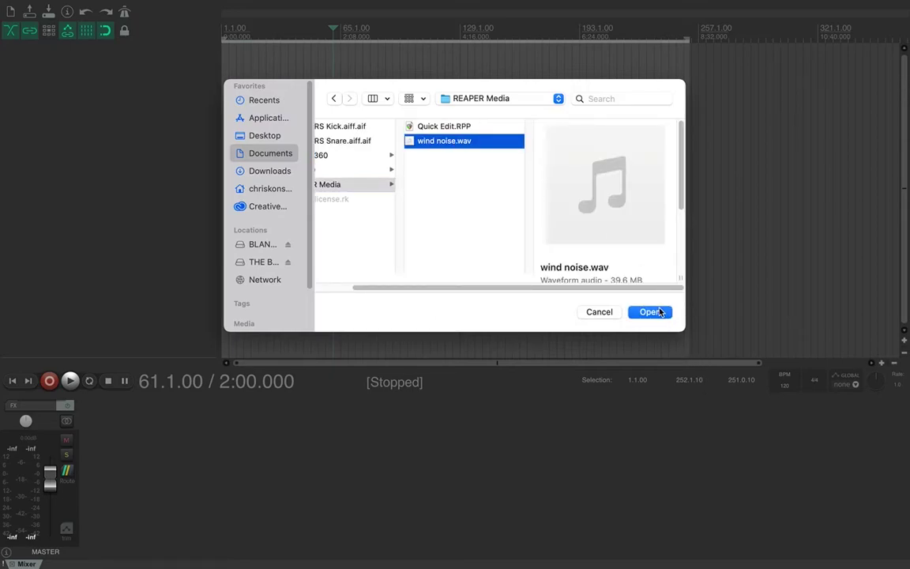
mouse_move(593, 200)
click(643, 315)
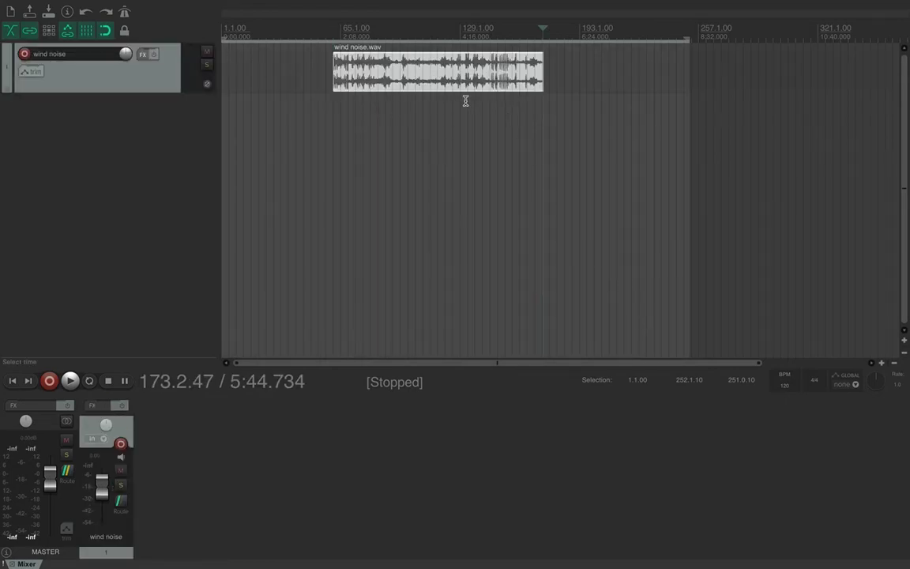
drag(422, 68, 297, 71)
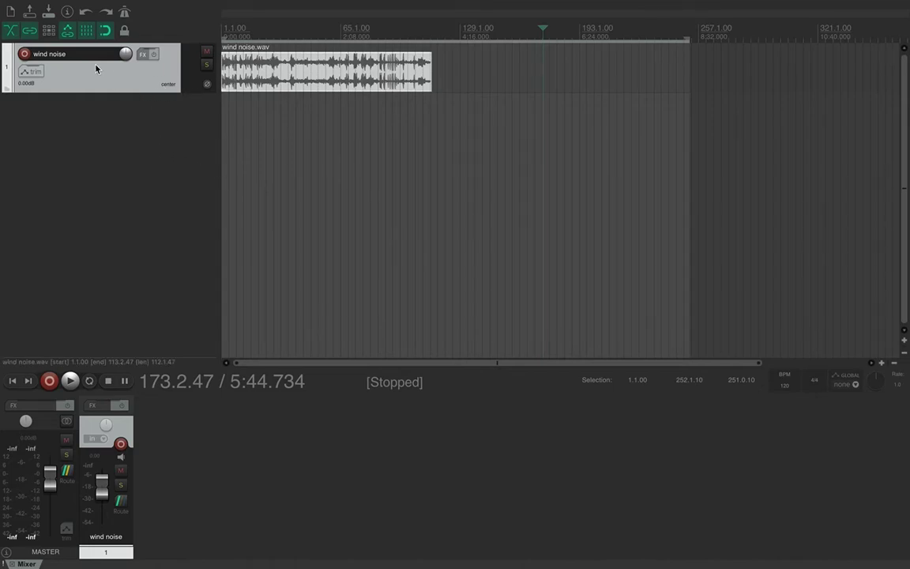
- Rename the wind noise track as "Farying Pan and Cooking"
double_click(53, 55)
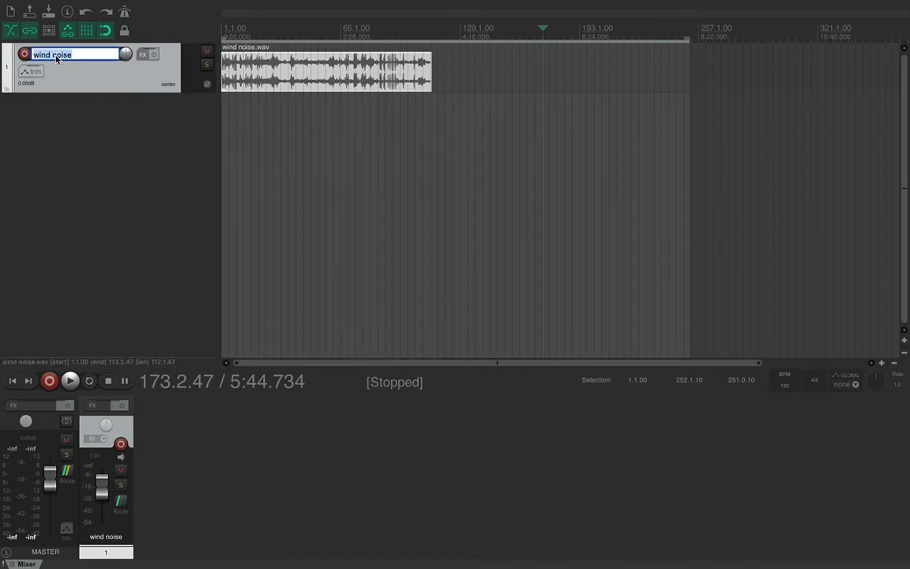
text(Farying Pan and)
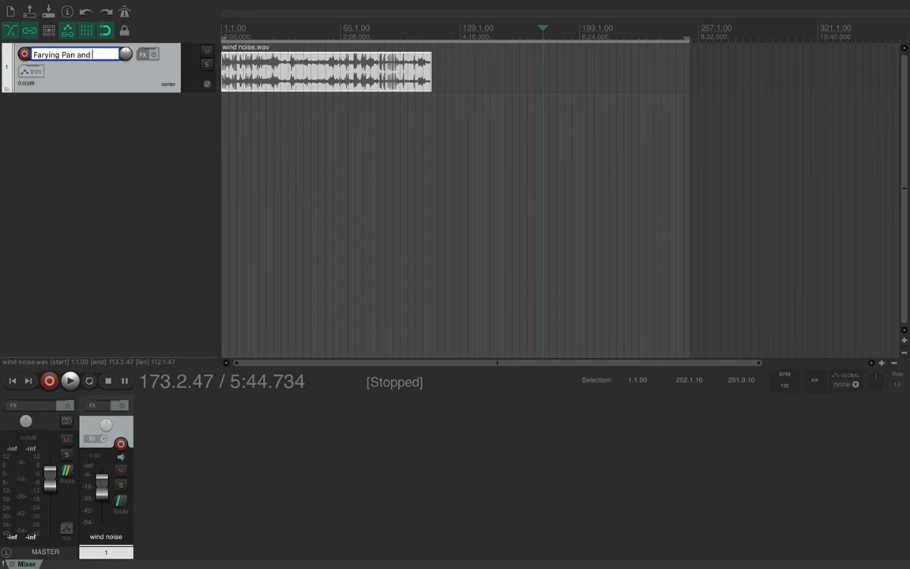
text( Cooking)
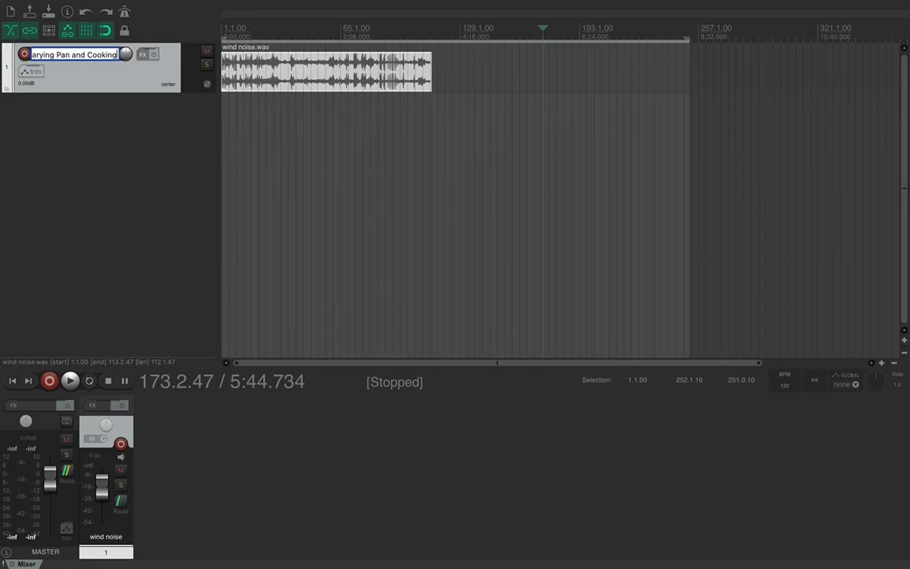
key(Return)
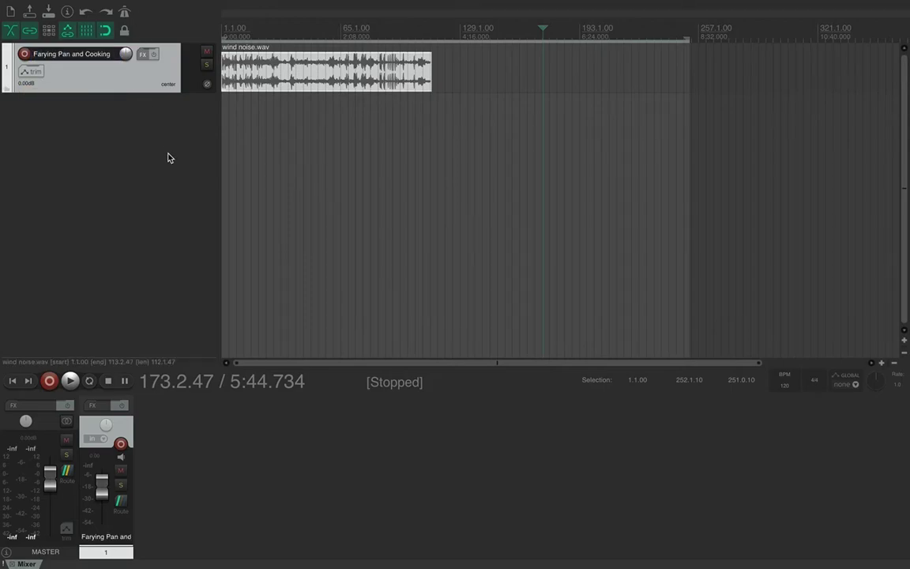
- Place the edit cursor at 0:24 in the wind noise clip and scrub backwards to about 0:10
click(244, 47)
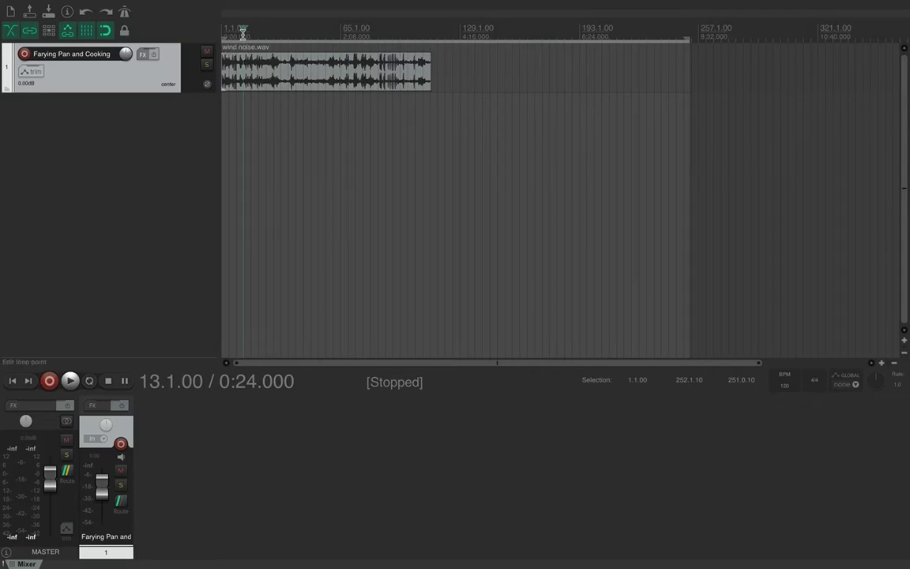
drag(242, 29, 173, 35)
key(Left)
key(Left)
key(Left)
key(Left)
key(Left)
key(Left)
key(Left)
key(Left)
key(Left)
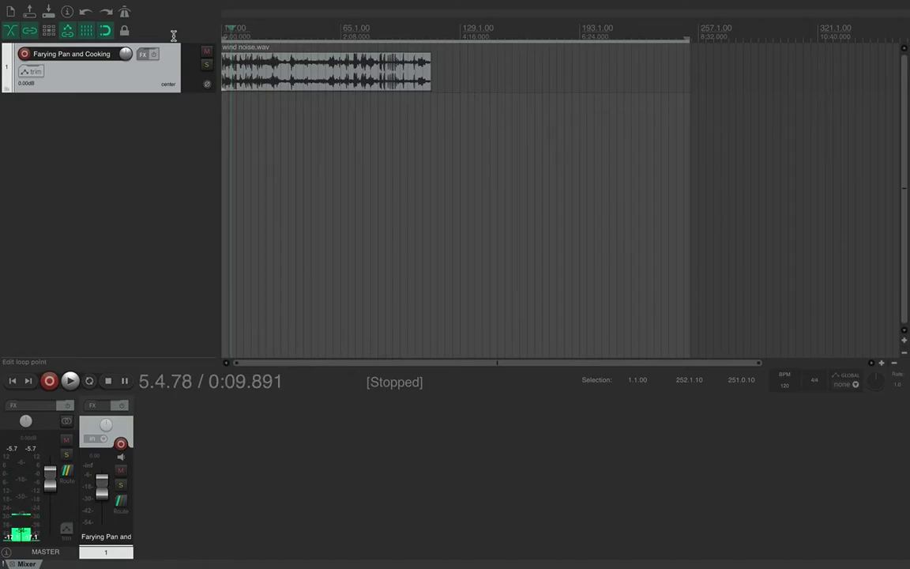
- Scrub the edit cursor forwards to about 0:12.6 and briefly play the clip from there
key(Right)
key(Right)
key(Right)
key(Right)
key(Right)
key(Right)
key(Right)
key(Right)
key(Right)
key(Right)
key(Right)
key(Right)
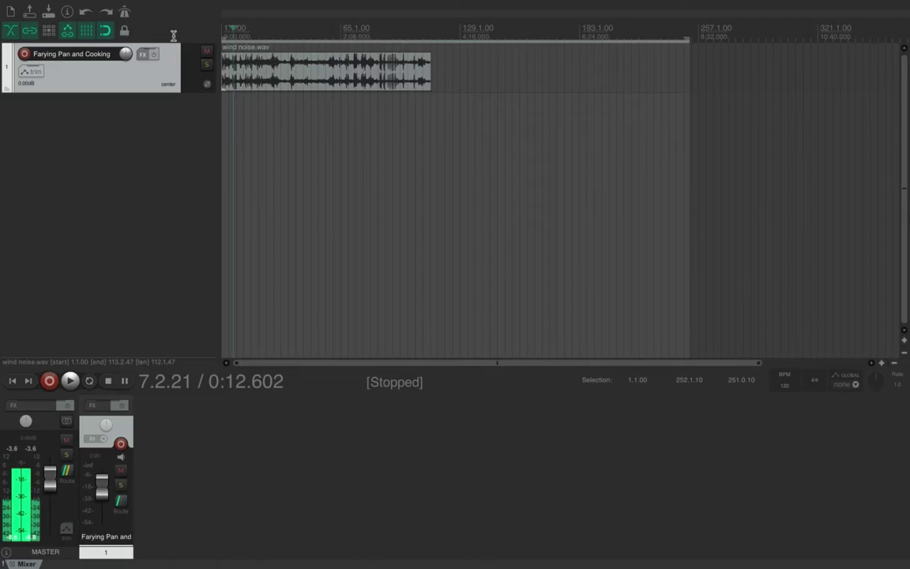
key(space)
key(space)
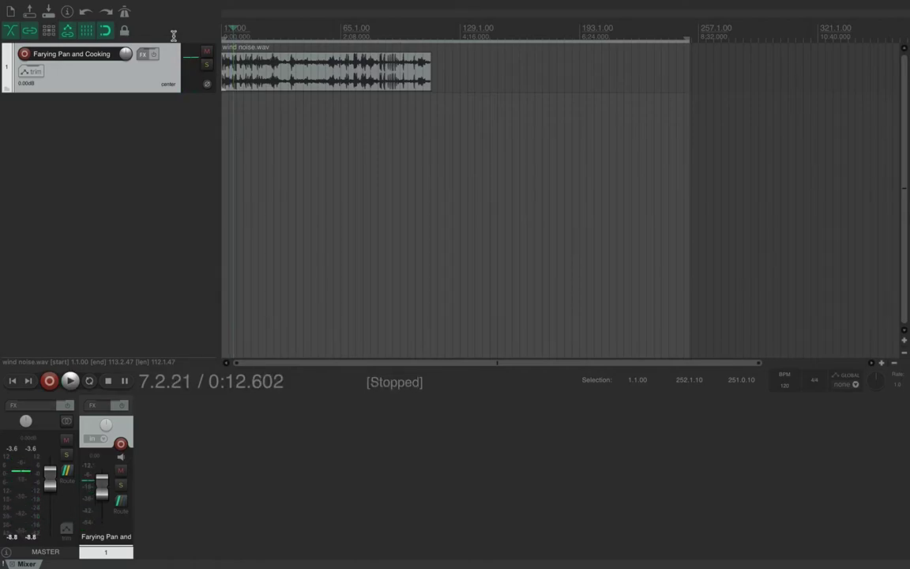
- Scrub backwards to about 0:12, return the edit cursor to the project start, and briefly play the clip
key(Left)
key(Left)
key(Left)
key(Left)
key(Left)
key(Left)
key(Left)
key(Left)
key(Left)
key(Left)
key(Left)
key(Left)
key(Left)
key(Left)
key(Left)
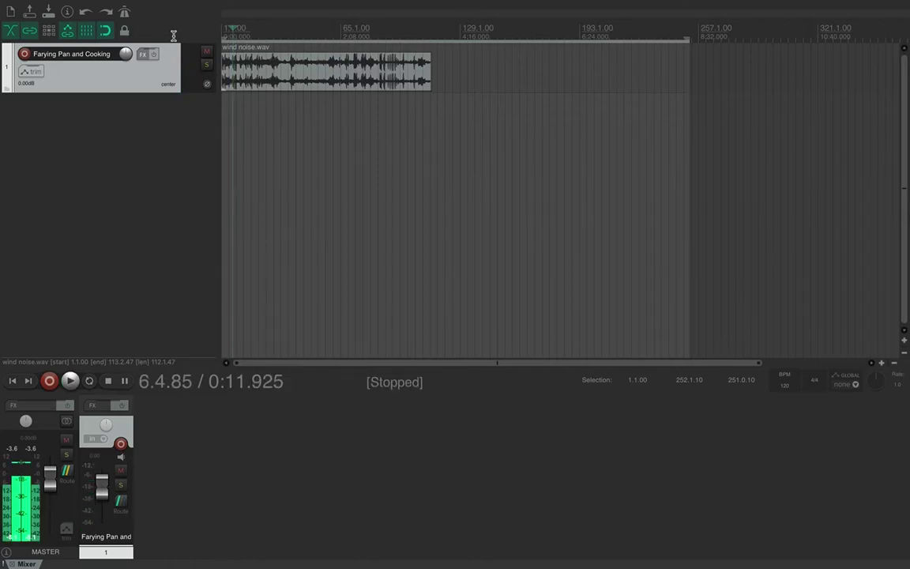
key(Home)
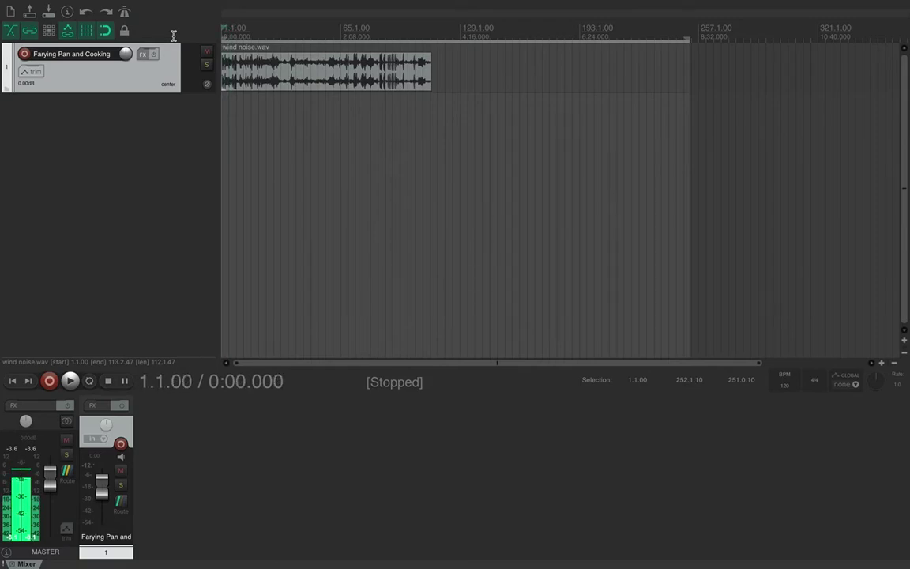
key(space)
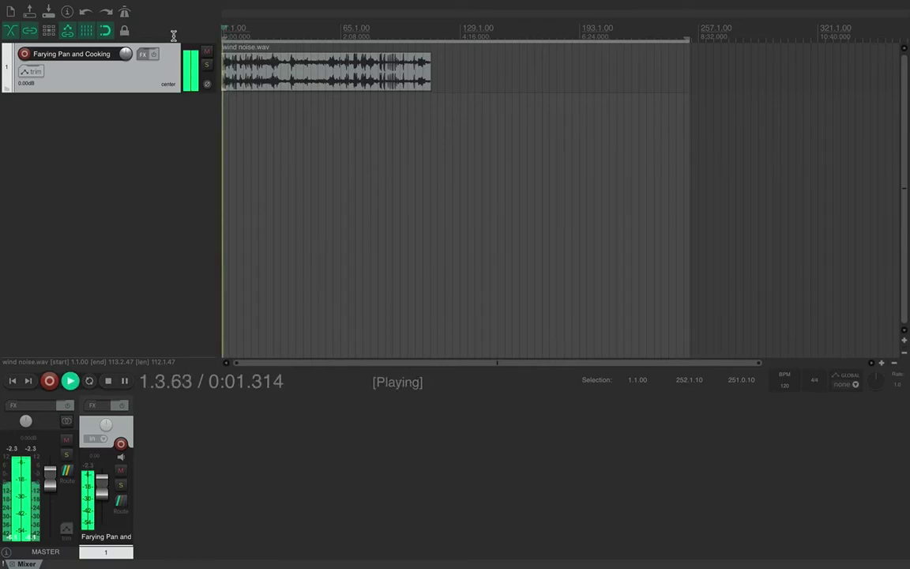
key(space)
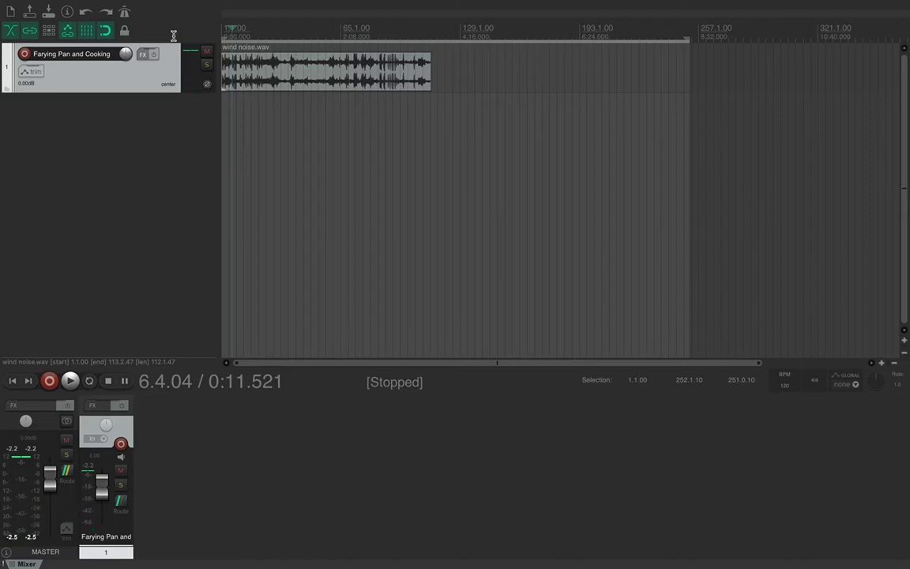
- Scrub the edit cursor forwards through the clip to about 1:36 and start playback from there
key(Right)
key(Right)
key(Right)
key(Right)
key(Right)
key(Right)
key(Right)
key(Right)
key(Right)
key(Right)
key(Right)
key(Right)
key(Right)
key(Right)
key(Right)
key(Right)
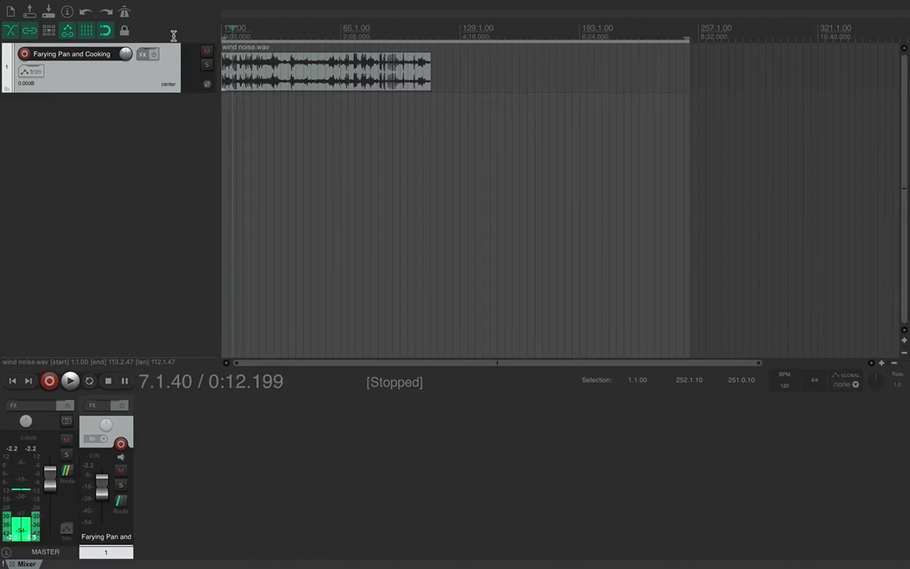
key(Right)
key(Right)
key(Right)
key(Right)
key(Right)
key(Right)
key(Right)
key(Right)
key(Right)
key(Right)
key(Right)
key(Right)
key(Right)
key(Right)
key(Right)
key(Right)
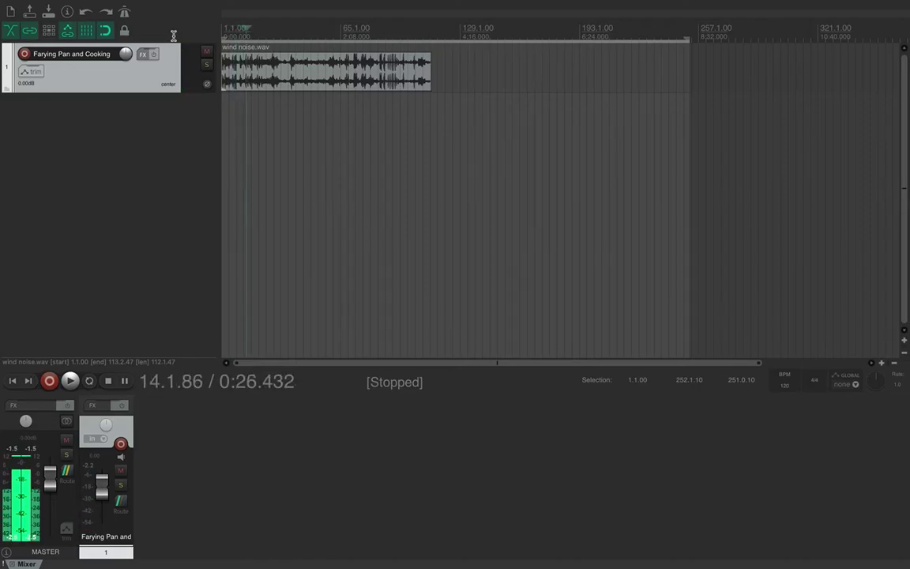
key(Right)
key(Right)
key(Right)
key(Right)
key(Right)
key(Right)
key(Right)
key(Right)
key(Right)
key(Right)
key(Right)
key(Right)
key(Right)
key(Right)
key(Right)
key(Right)
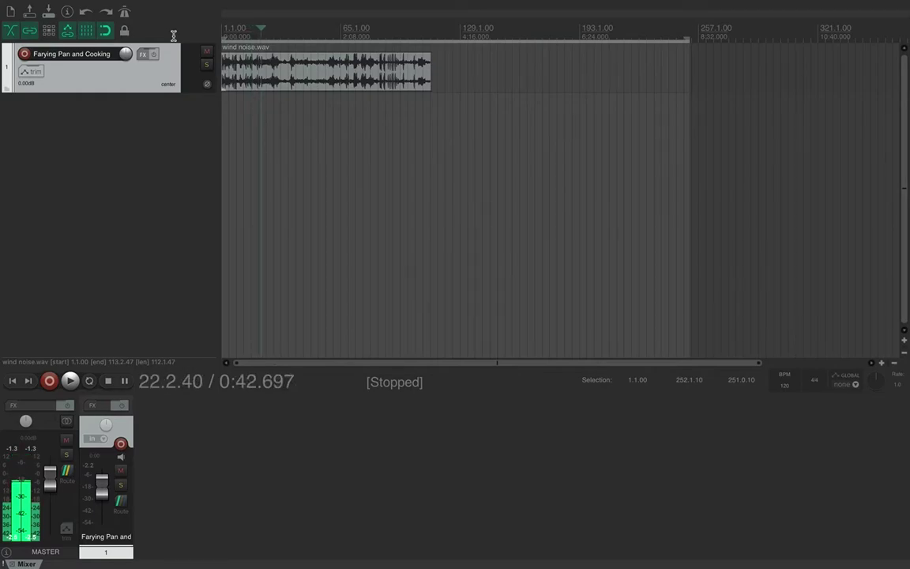
key(Right)
key(Right)
key(Right)
key(Right)
key(Right)
key(Right)
key(Right)
key(Right)
key(Right)
key(Right)
key(Right)
key(Right)
key(Right)
key(Right)
key(Right)
key(Right)
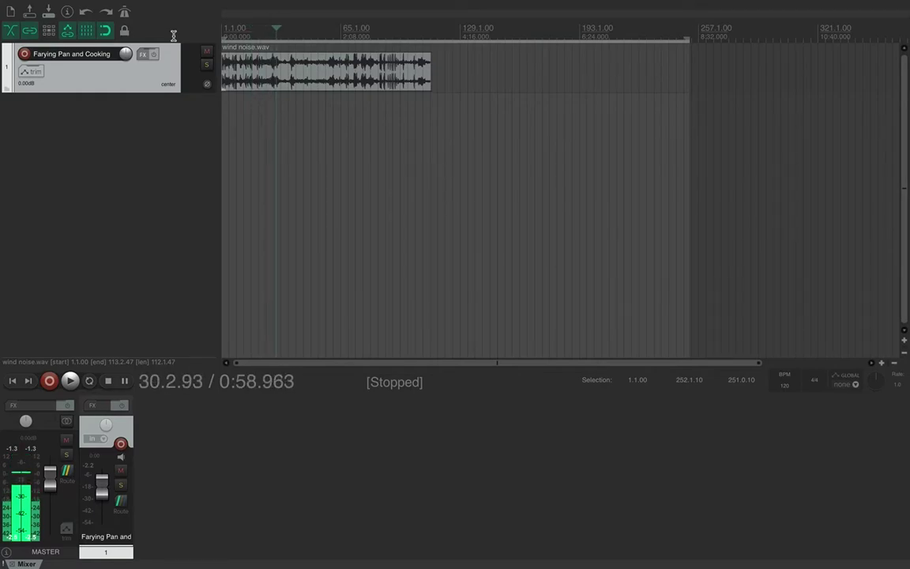
key(Right)
key(Right)
key(Right)
key(Right)
key(Right)
key(Right)
key(Right)
key(Right)
key(Right)
key(Right)
key(Right)
key(Right)
key(Right)
key(Right)
key(Right)
key(Right)
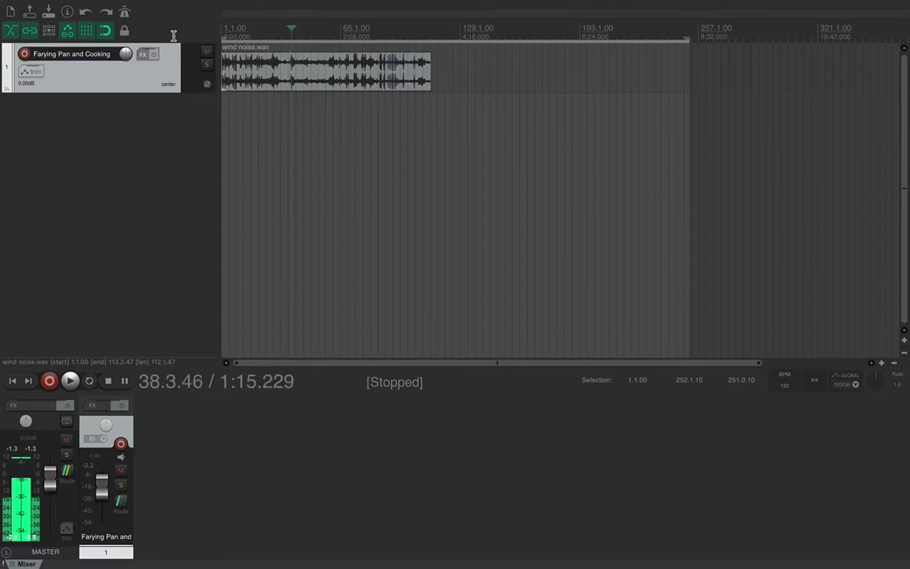
key(Right)
key(Right)
key(Right)
key(Right)
key(Right)
key(Right)
key(Right)
key(Right)
key(Right)
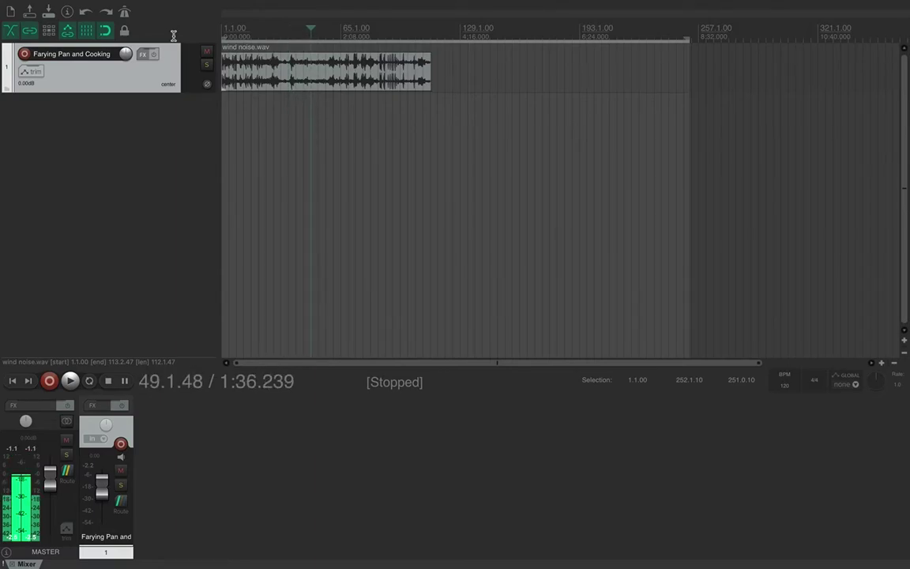
key(space)
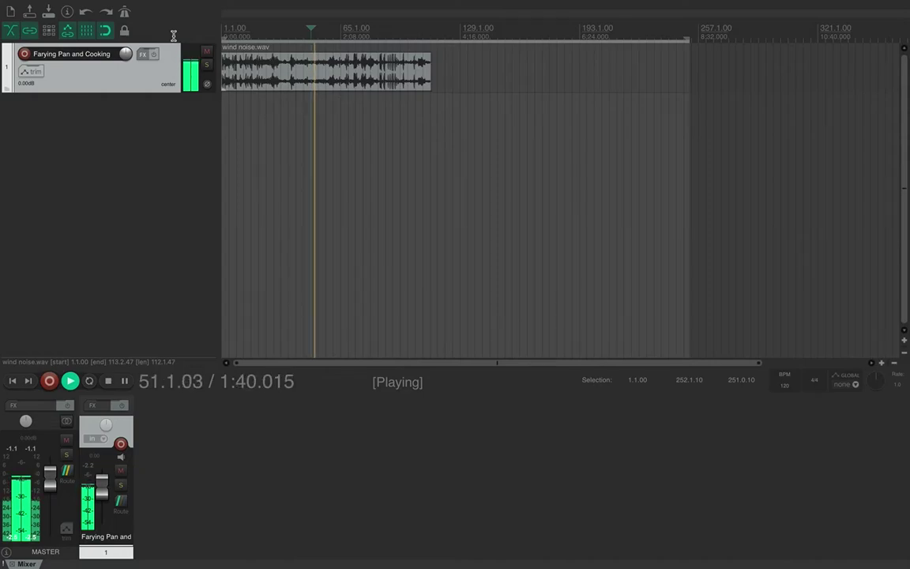
- Stop playback, move the edit cursor to 0:32 in the wind noise clip and listen to a passage from there
key(space)
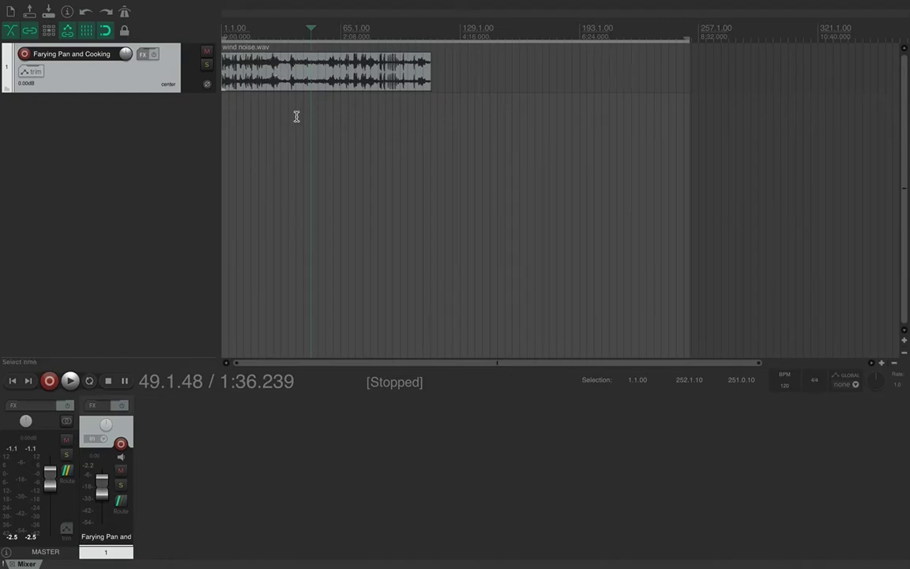
click(251, 47)
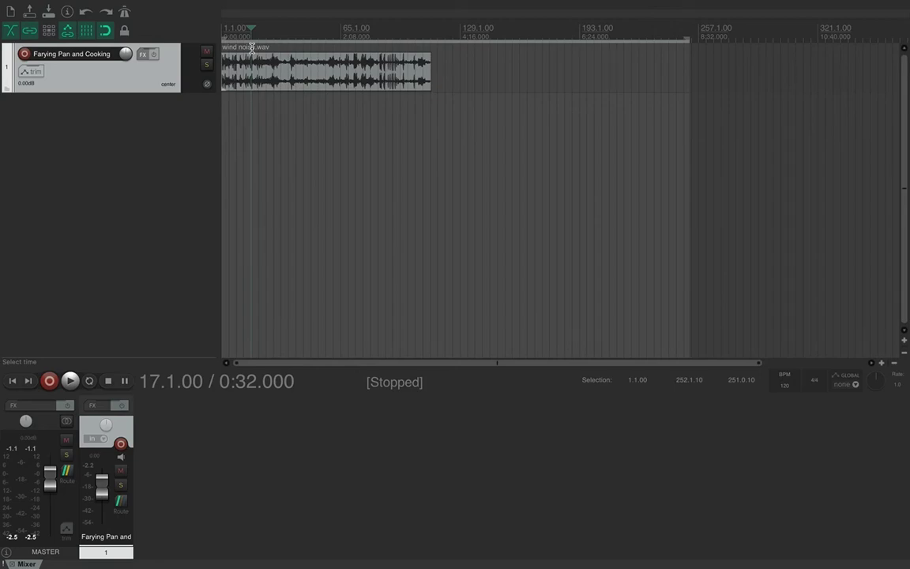
key(space)
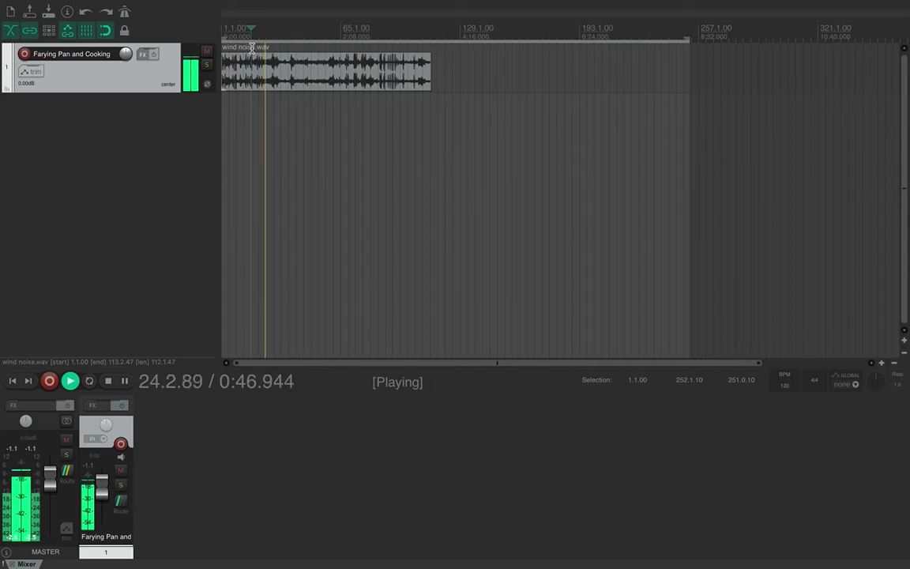
key(space)
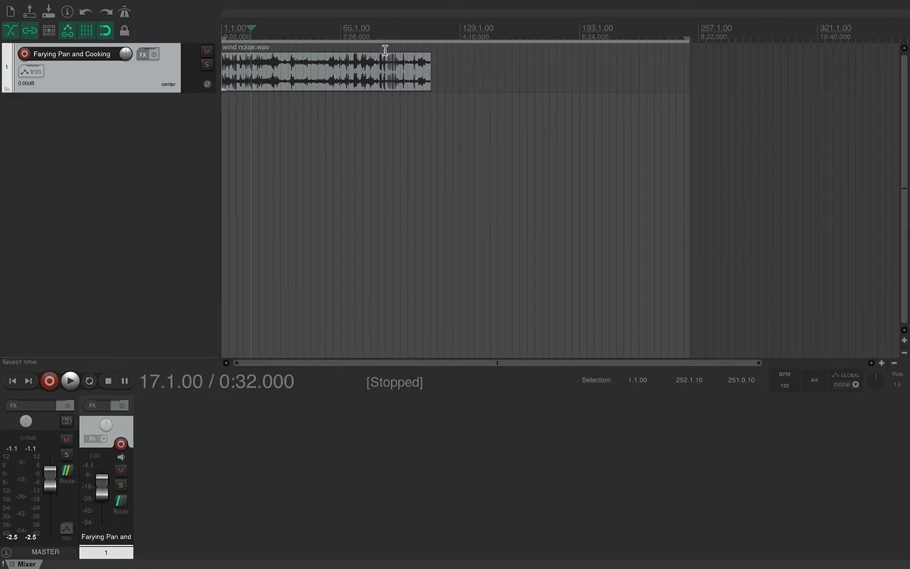
- Move the edit cursor to about 0:52 and listen to the passage that follows
click(271, 51)
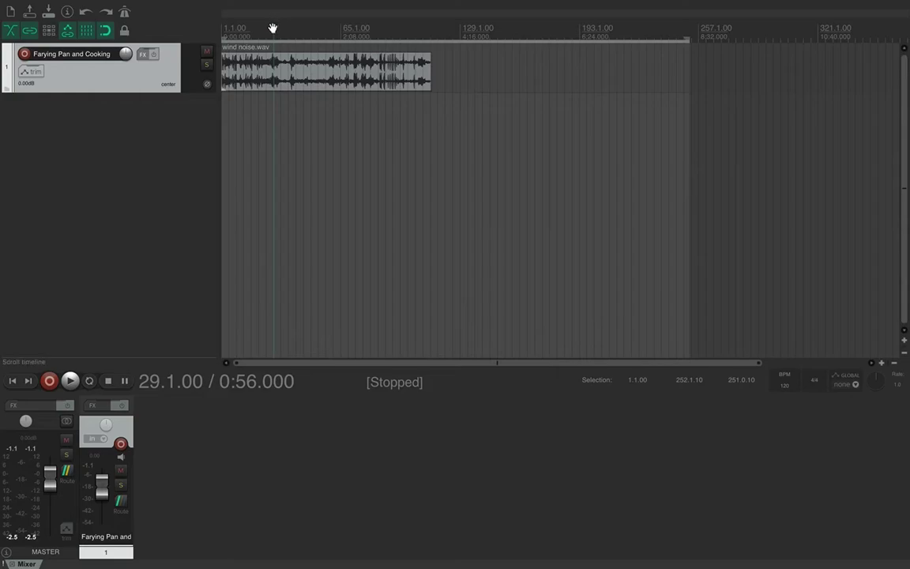
drag(272, 27, 269, 30)
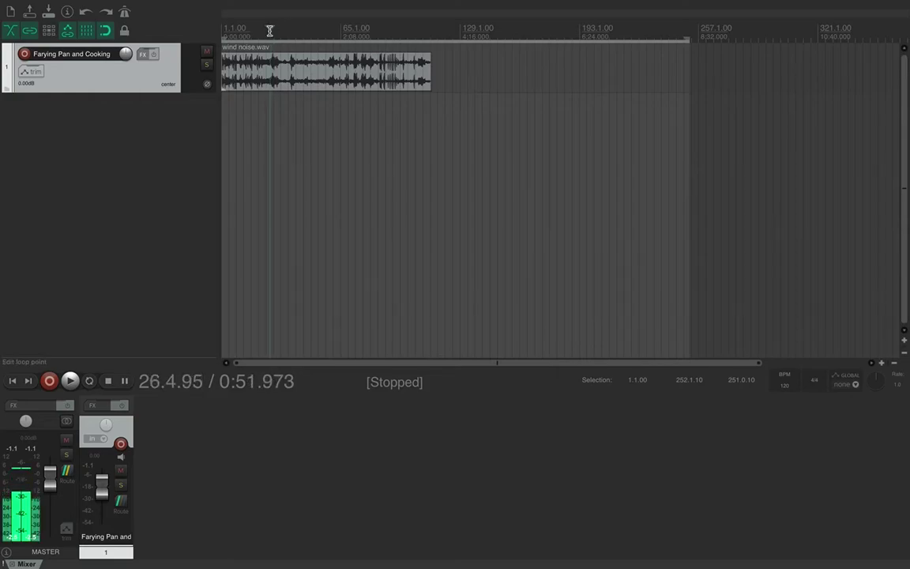
key(space)
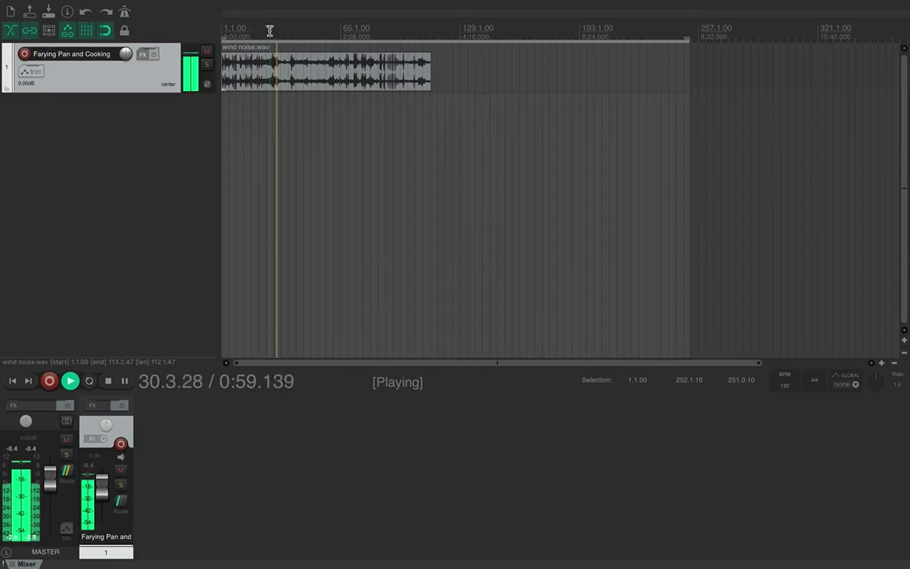
key(space)
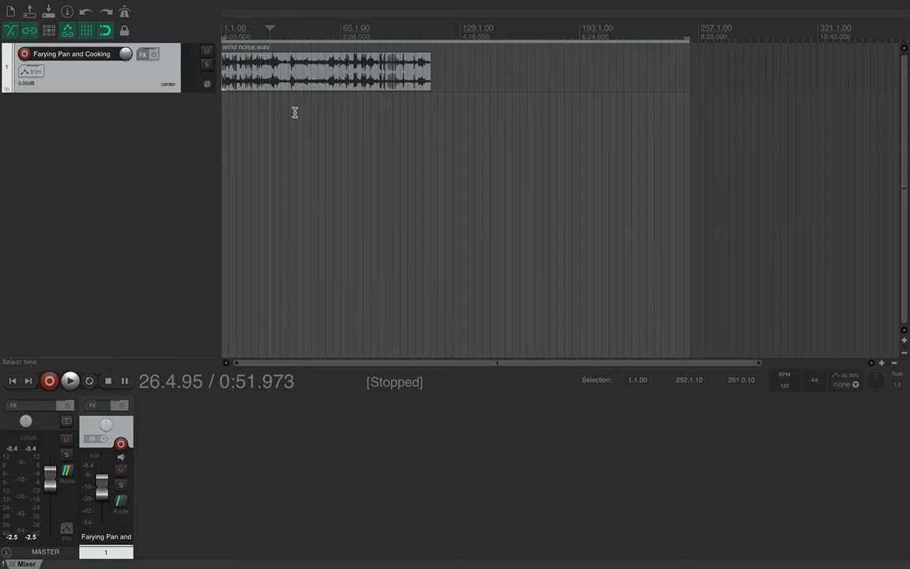
- Select the wind noise clip with the edit cursor at 1:12 and briefly play it from there
click(289, 59)
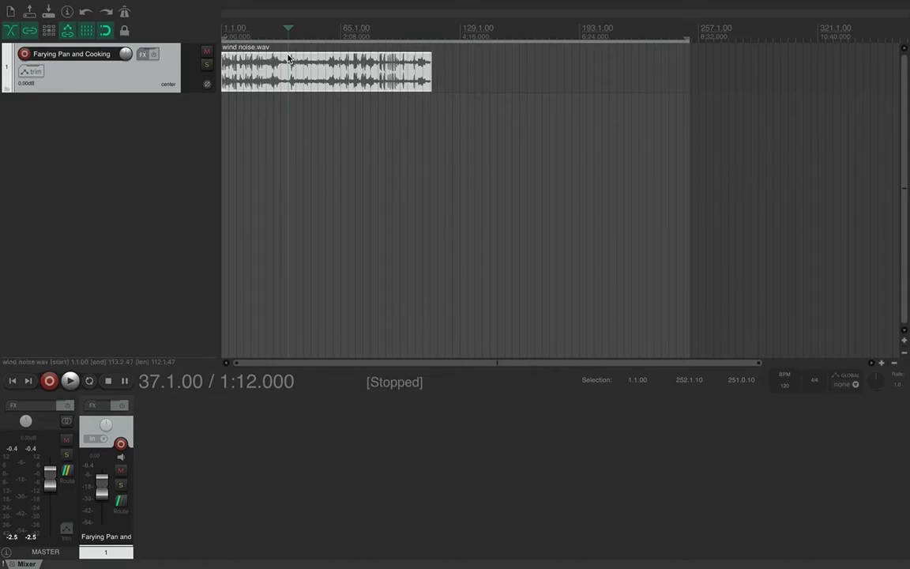
key(space)
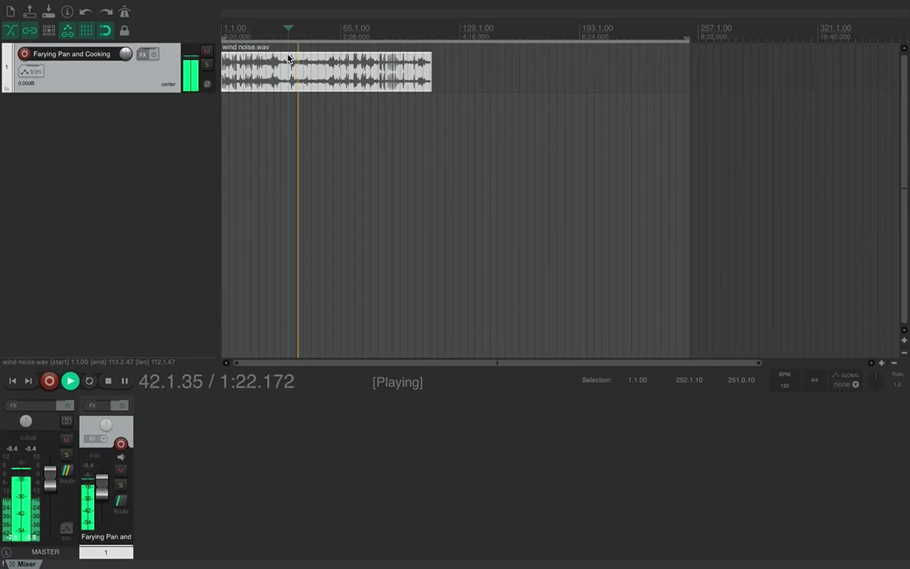
key(space)
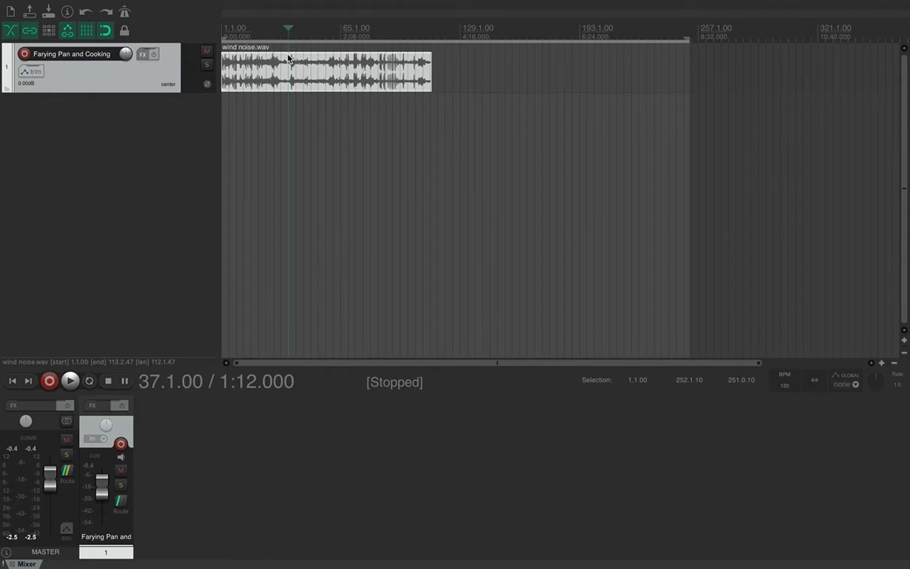
- Scrub the edit cursor back and forth to about 1:15.8 and play the clip from there
scroll(288, 55, up, 6)
scroll(288, 54, up, 1)
key(space)
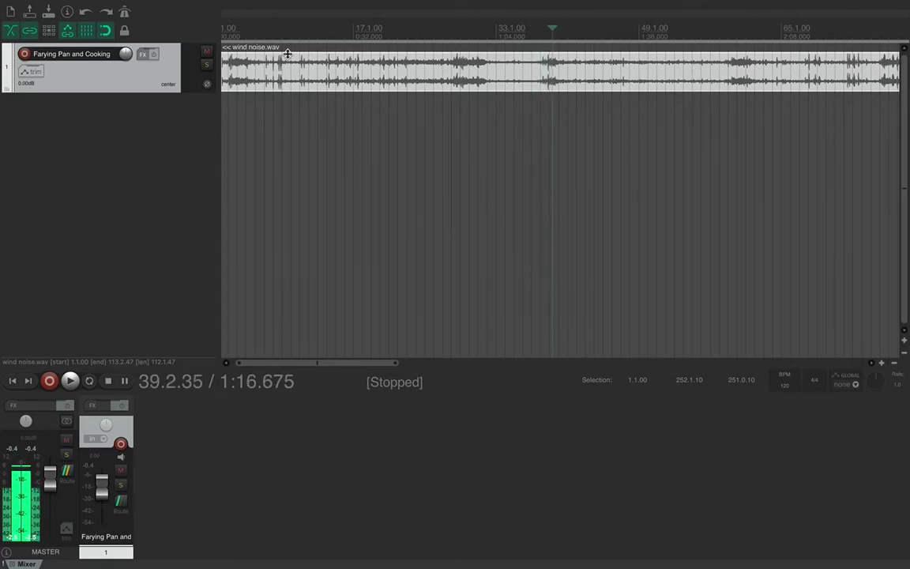
key(Left)
key(Left)
key(Left)
key(Left)
key(Left)
key(Left)
key(Left)
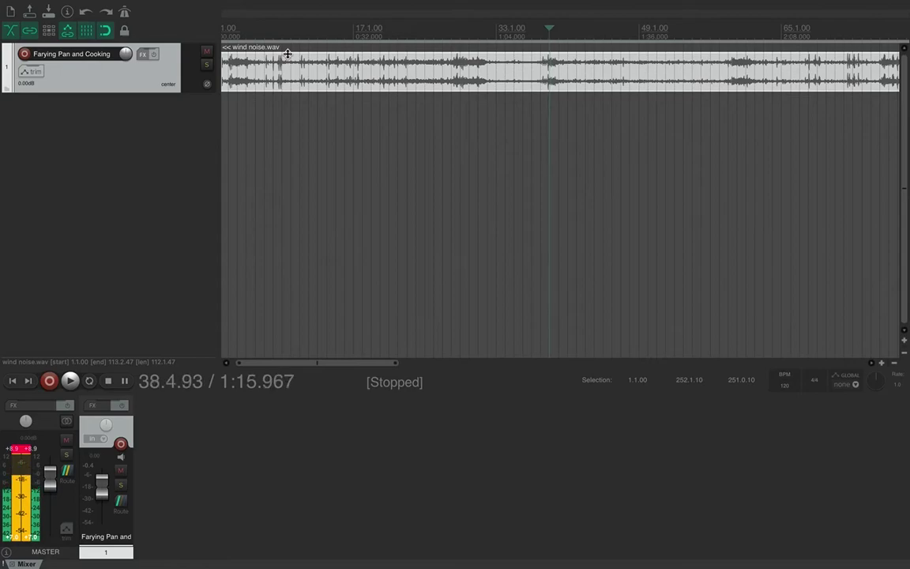
key(Left)
key(Left)
key(Left)
key(Right)
key(Right)
key(Right)
key(Right)
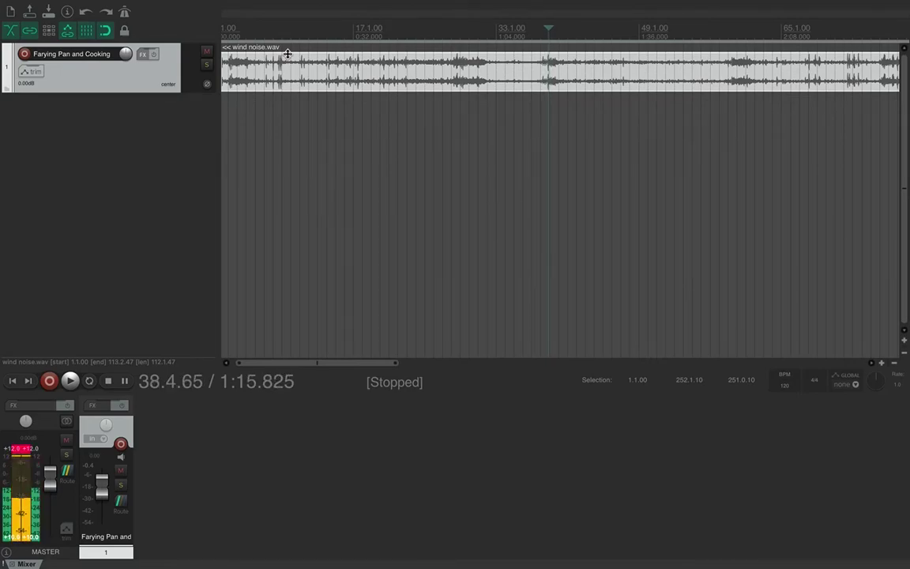
key(space)
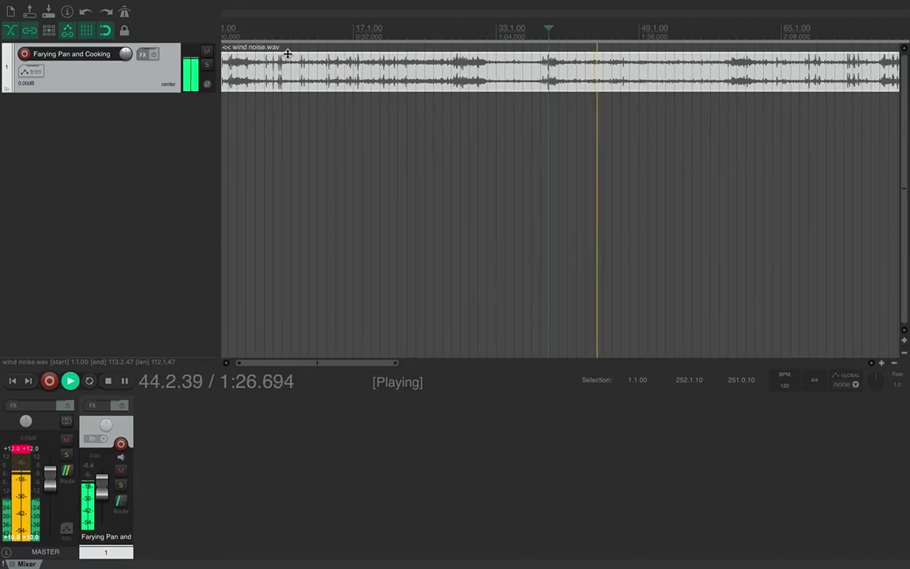
key(space)
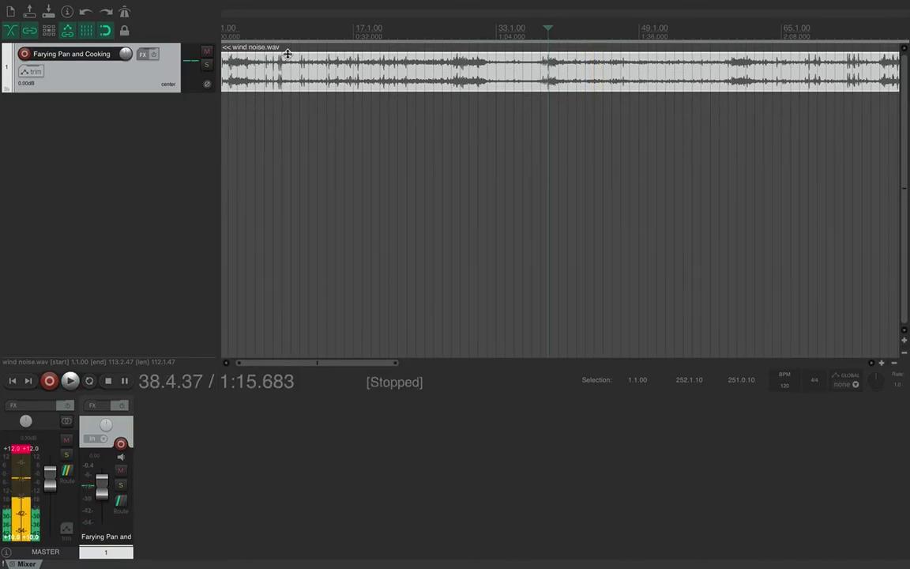
- Scrub the edit cursor forwards through the quiet part after the gust to about 1:19.8
key(Right)
key(Right)
key(Right)
key(Right)
key(Right)
key(Right)
key(Right)
key(Right)
key(Right)
key(Right)
key(Right)
key(Right)
key(Right)
key(Right)
key(Right)
key(Right)
key(Right)
key(Right)
key(Right)
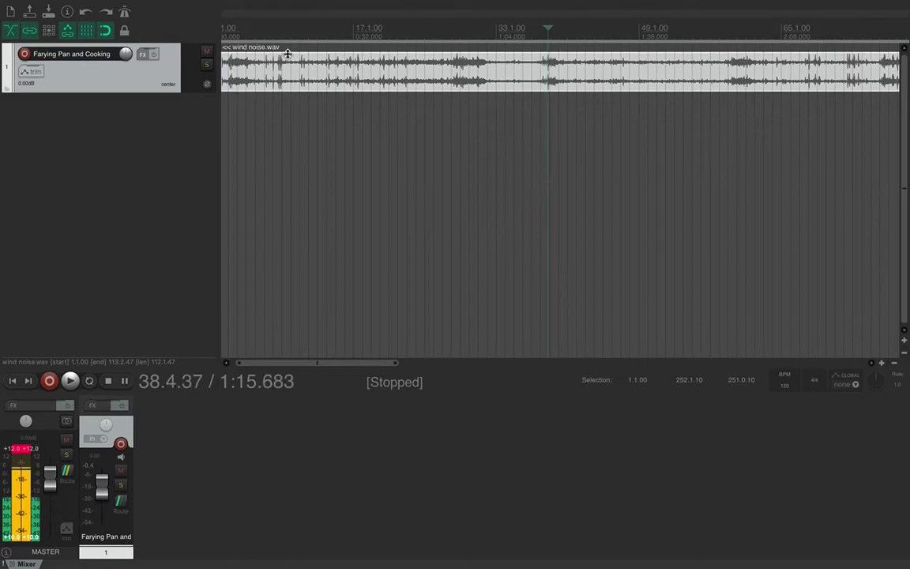
key(Right)
key(Right)
key(Right)
key(Right)
key(Right)
key(Right)
key(Right)
key(Right)
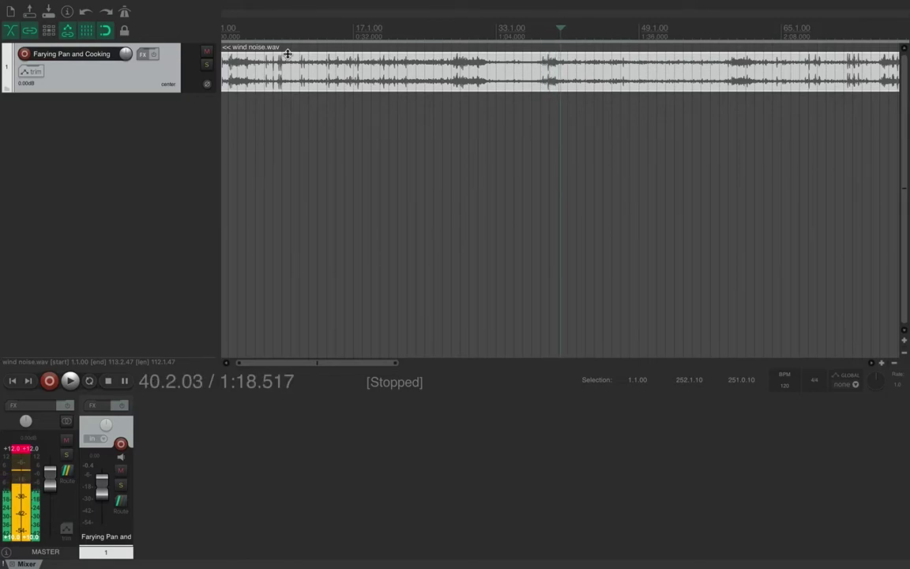
key(Left)
key(Right)
key(Right)
key(Right)
key(Right)
key(Right)
key(Right)
key(Right)
key(Right)
key(Right)
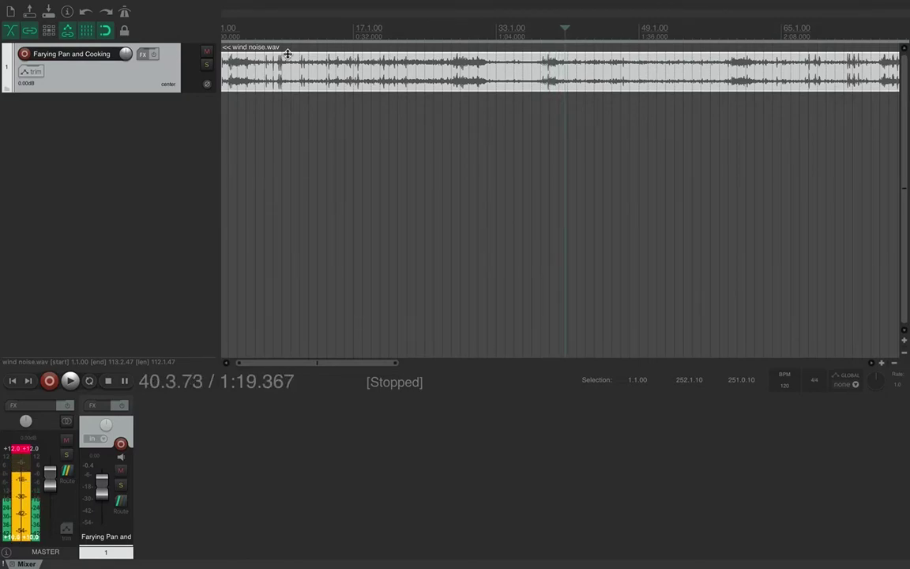
- Look up the item commands for splitting at the cursor and at the time selection
mouse_move(164, 7)
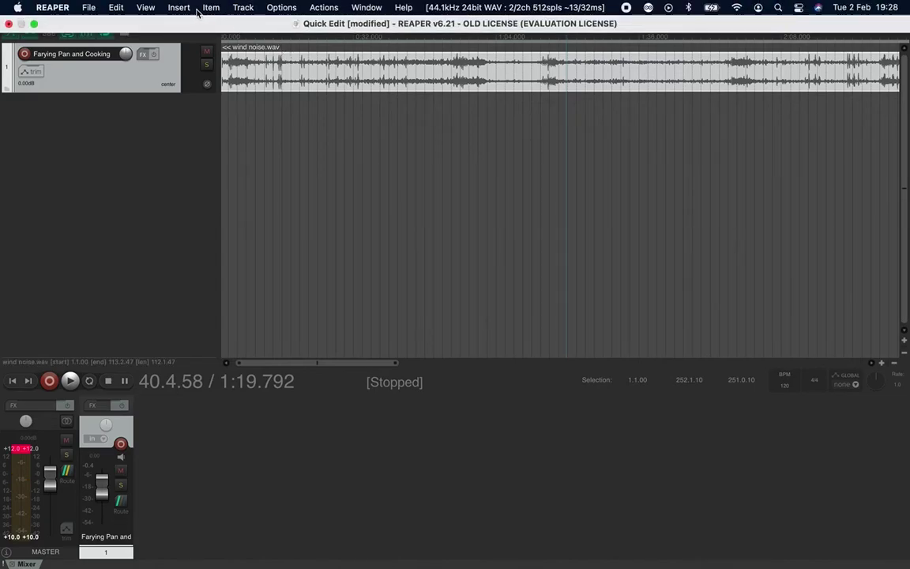
click(117, 7)
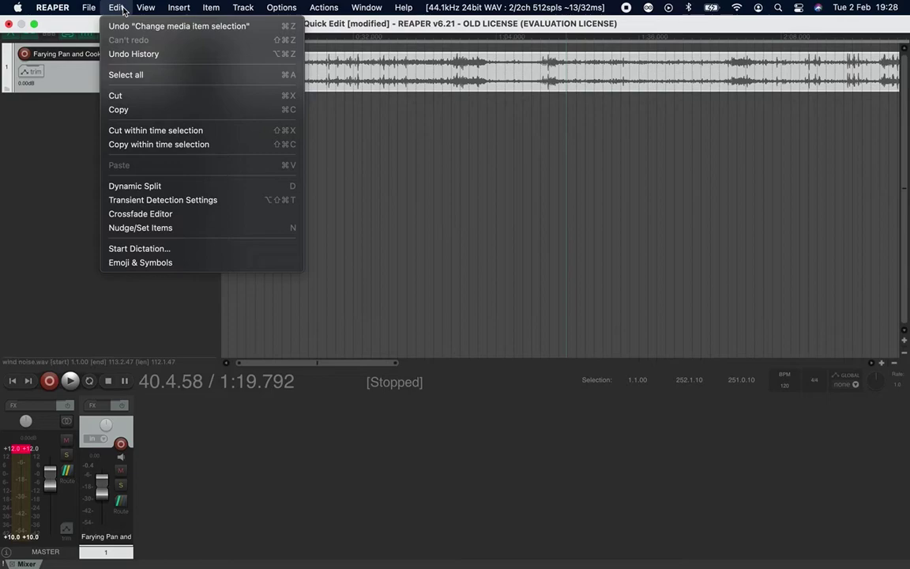
mouse_move(155, 7)
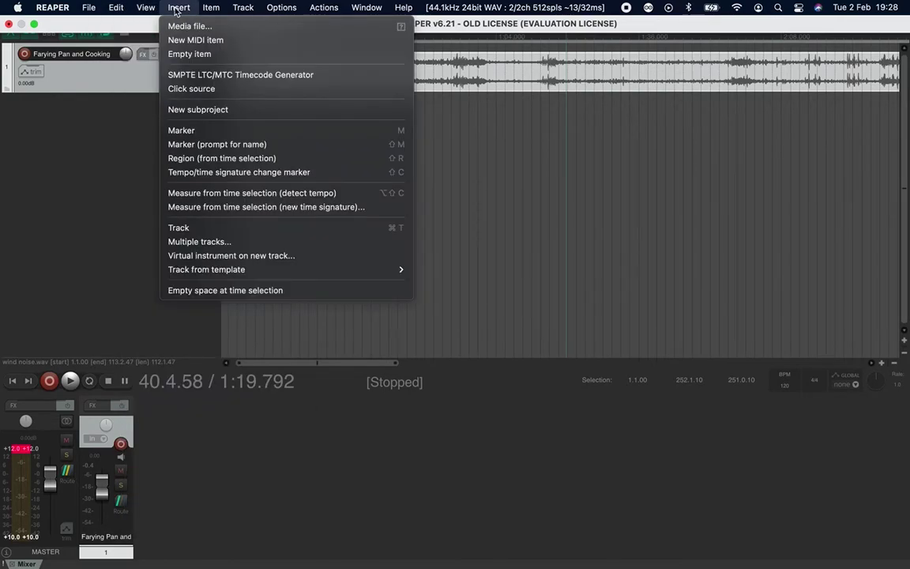
mouse_move(212, 9)
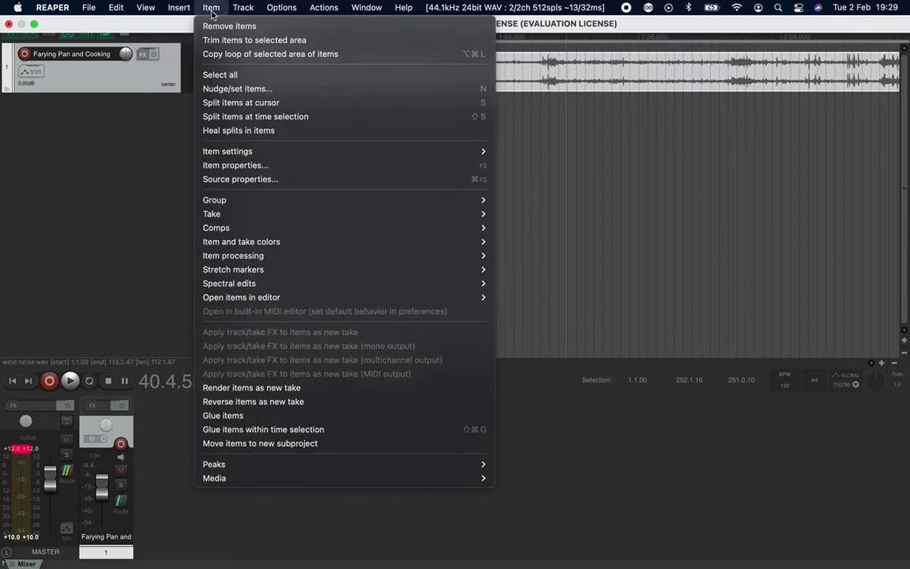
mouse_move(246, 10)
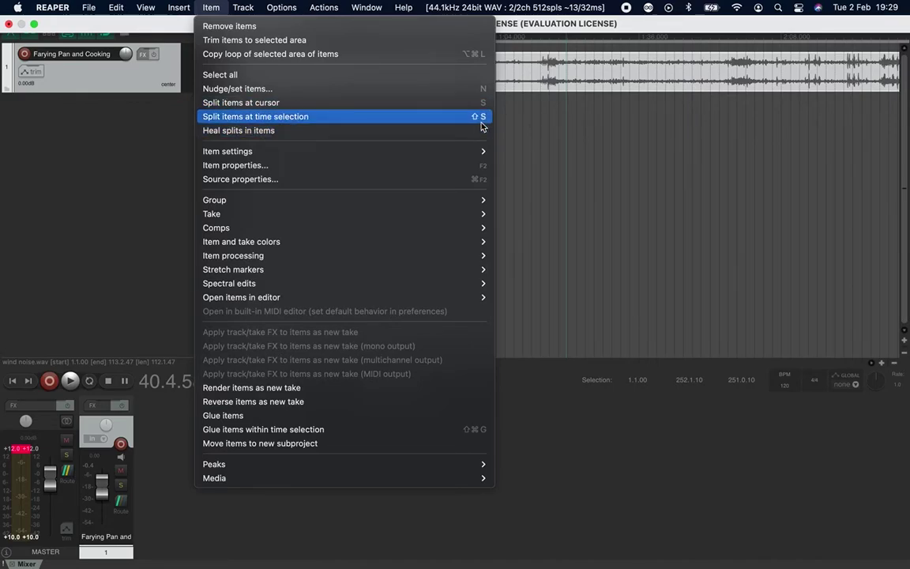
mouse_move(517, 7)
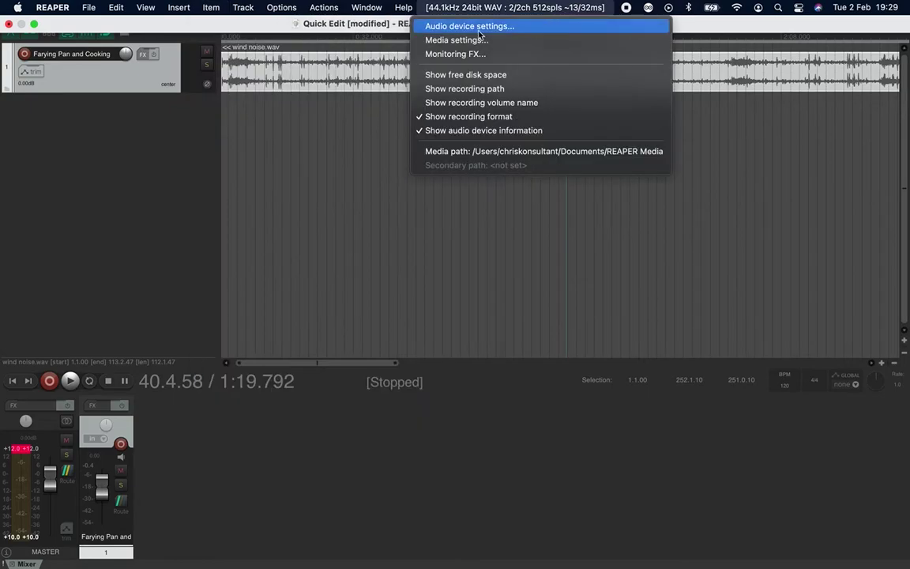
click(315, 31)
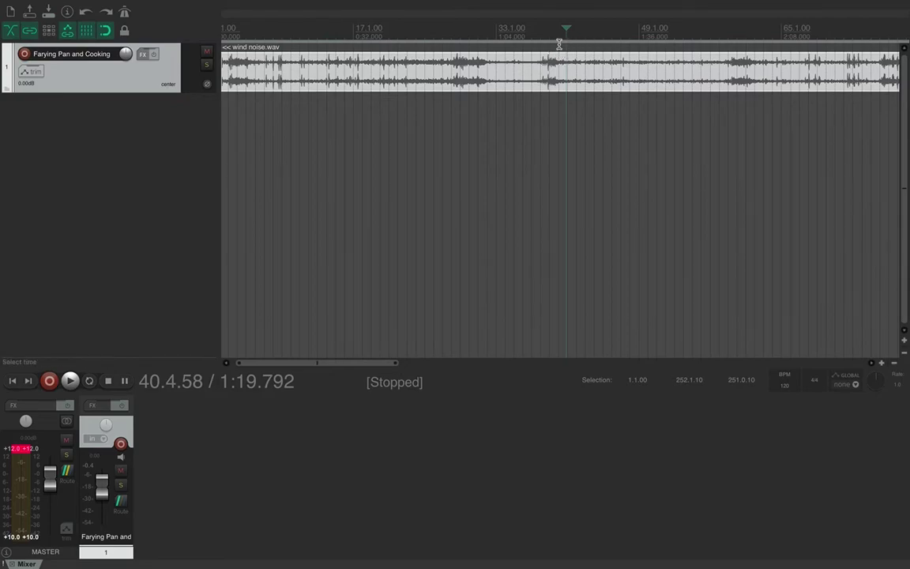
- Scrub around the possible cut position and bring the edit cursor back to about 1:18.1
key(Left)
key(Left)
key(Left)
key(Left)
key(Left)
key(Left)
key(Left)
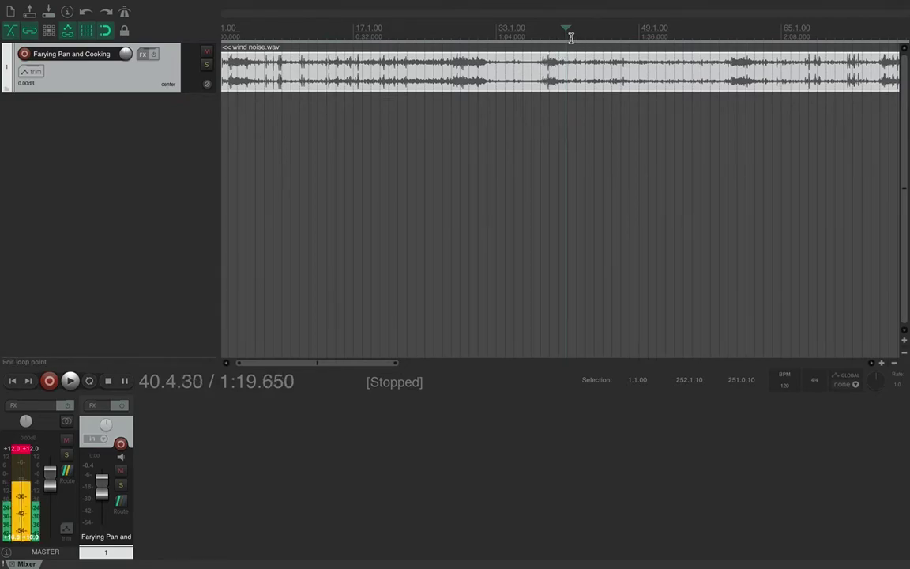
key(Right)
key(Right)
key(Right)
key(Left)
key(Left)
key(Left)
key(Left)
key(Left)
key(Left)
key(Left)
key(Left)
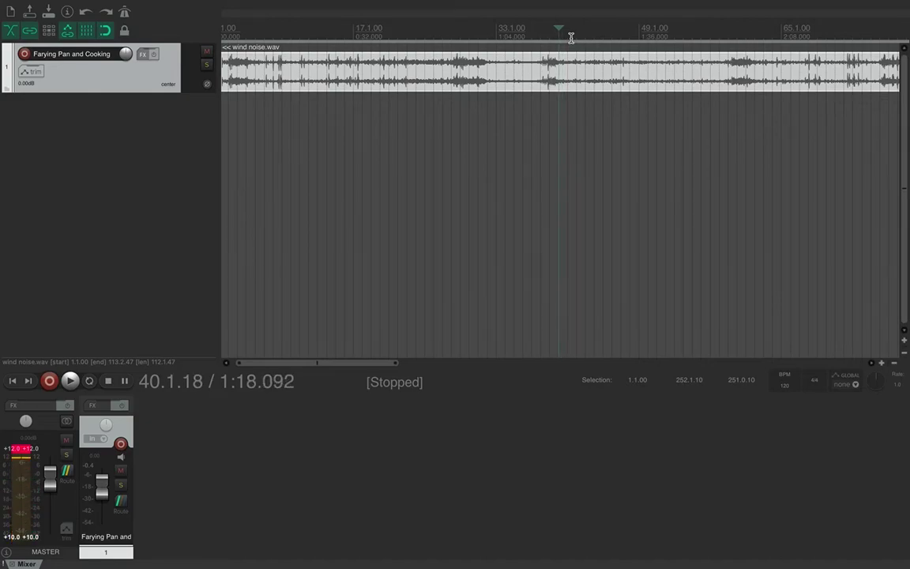
- Scrub backwards in fine increments to about 1:18.07 to pinpoint a cut position
scroll(571, 37, up, 10)
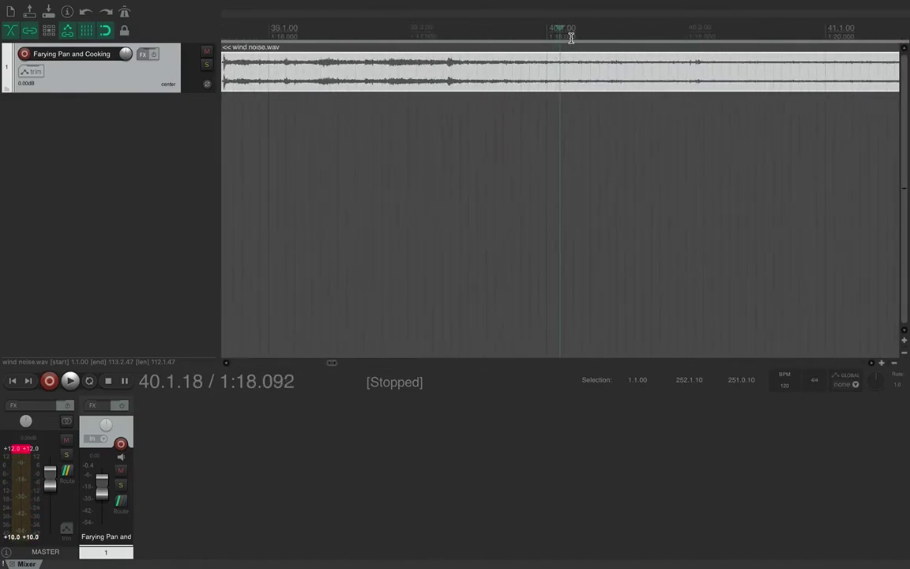
scroll(570, 38, up, 5)
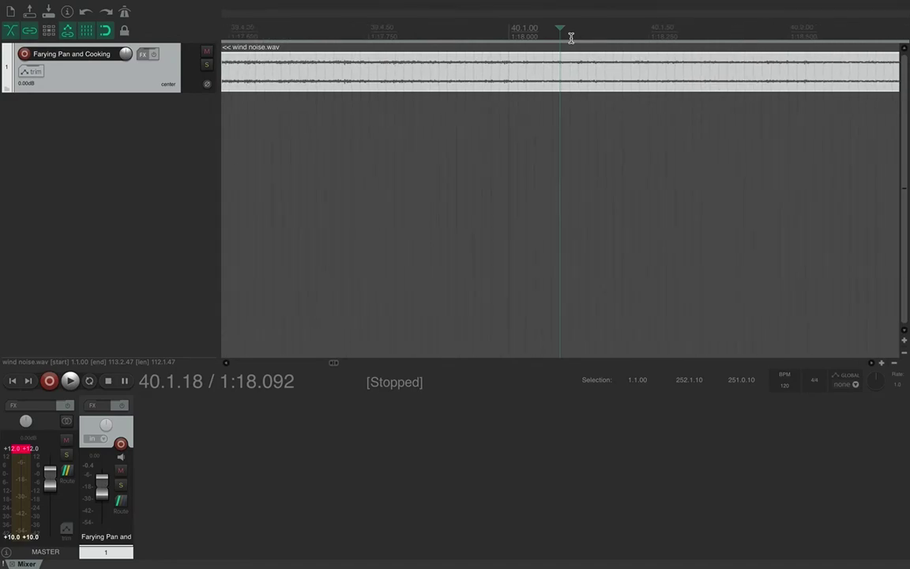
scroll(571, 37, up, 1)
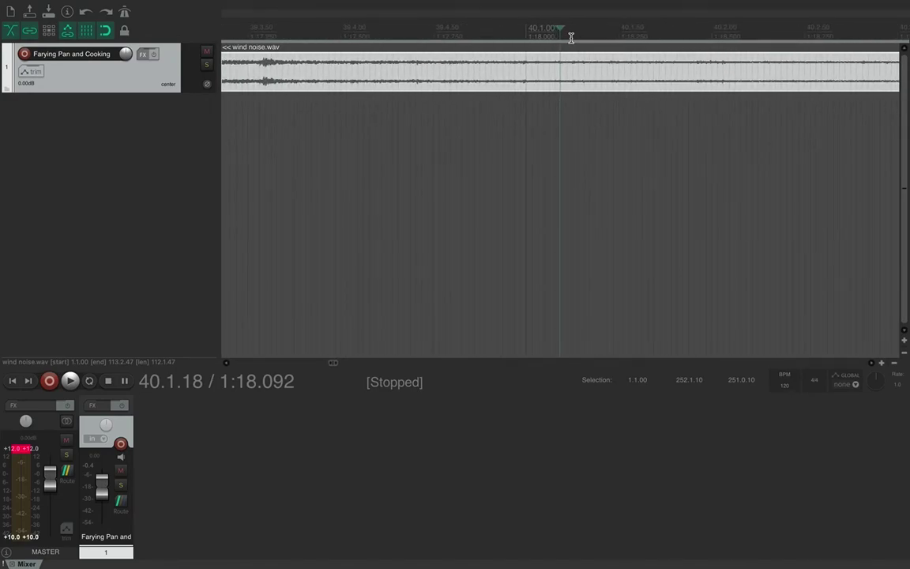
key(Left)
key(Left)
key(Left)
key(Left)
key(Left)
key(Left)
key(Left)
key(Left)
key(Left)
key(Left)
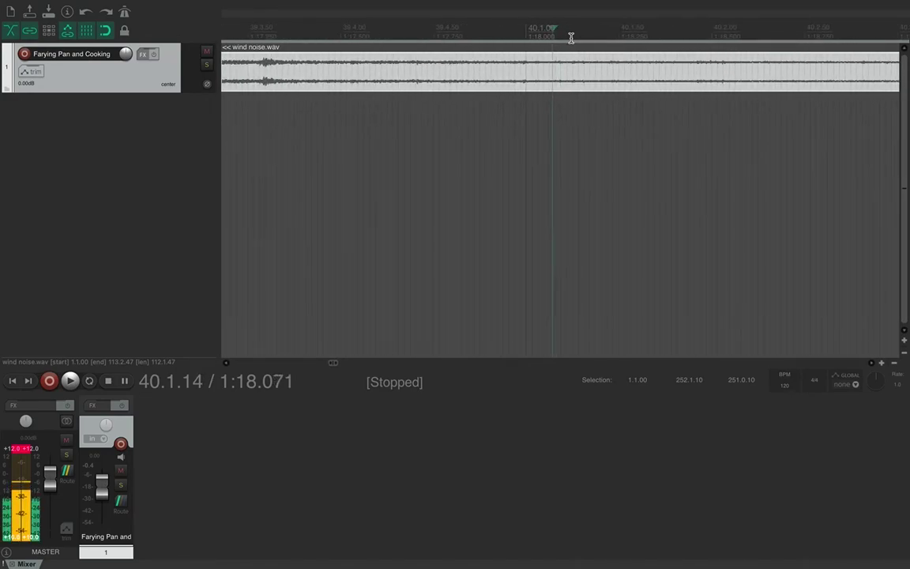
- Split the wind noise clip at 1:17.437, just after the small peak in the waveform
click(316, 29)
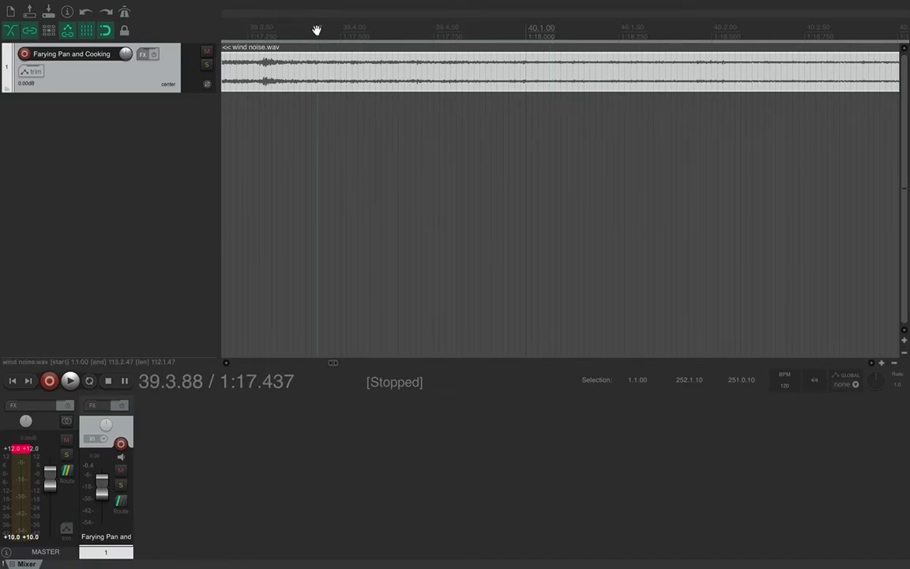
key(s)
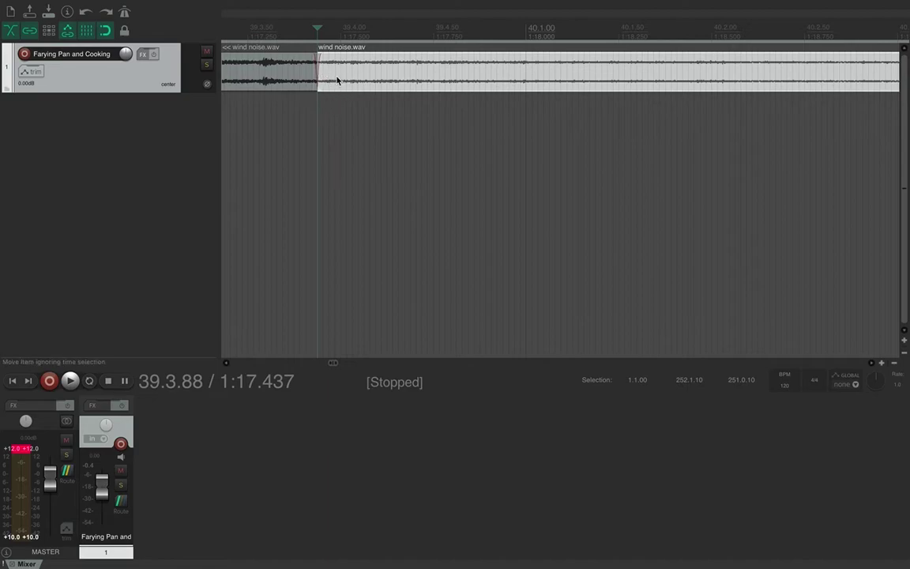
scroll(334, 80, left, 3)
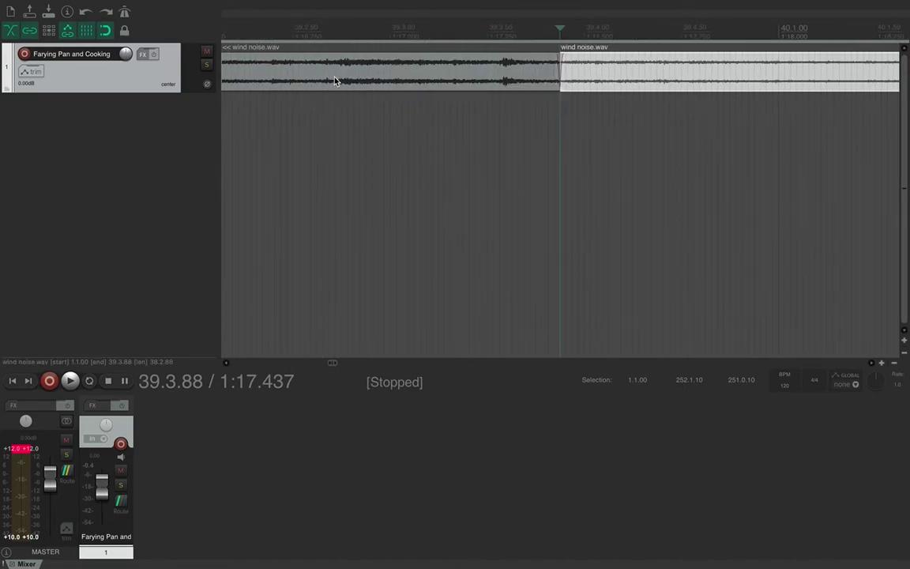
- Play the wind noise clip onwards from the cut at 1:17.437 to listen for the next cut position
scroll(334, 80, down, 5)
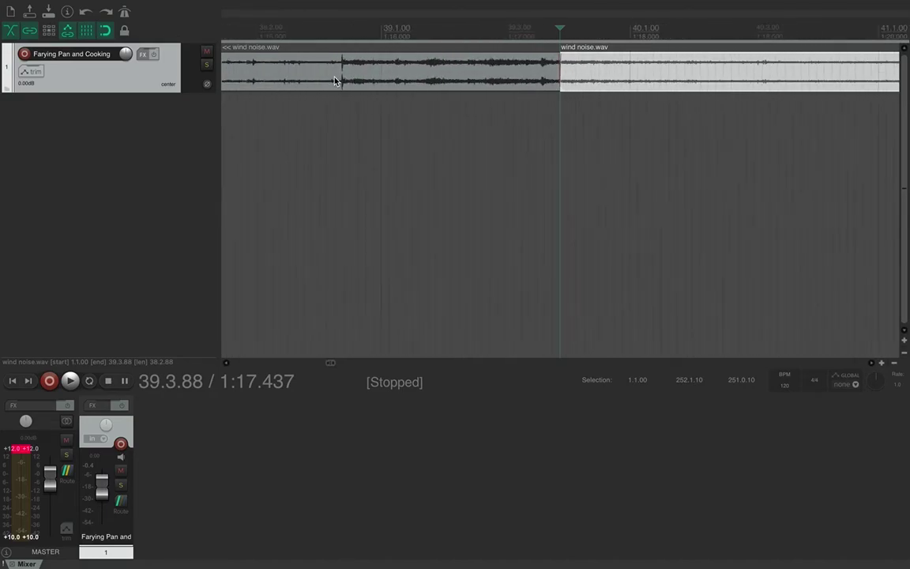
scroll(334, 80, down, 5)
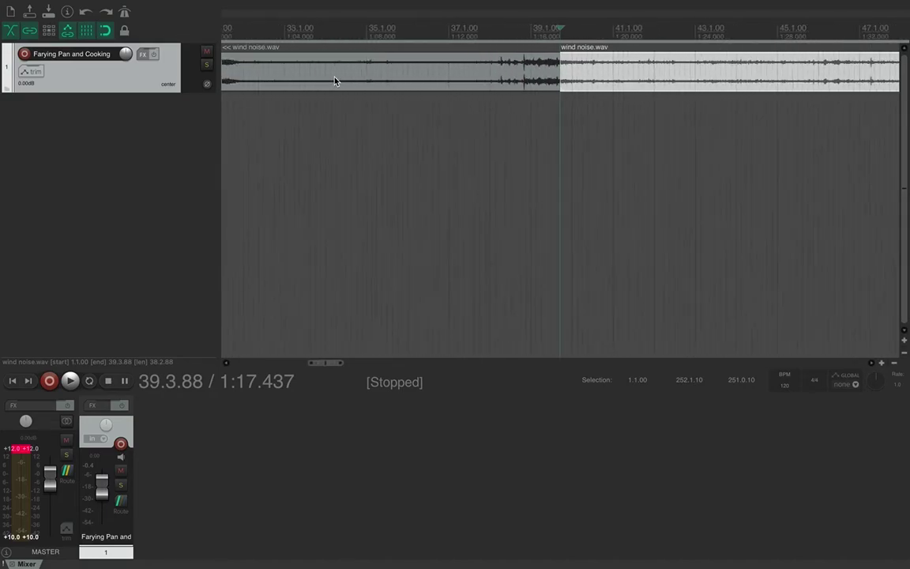
scroll(334, 81, right, 1)
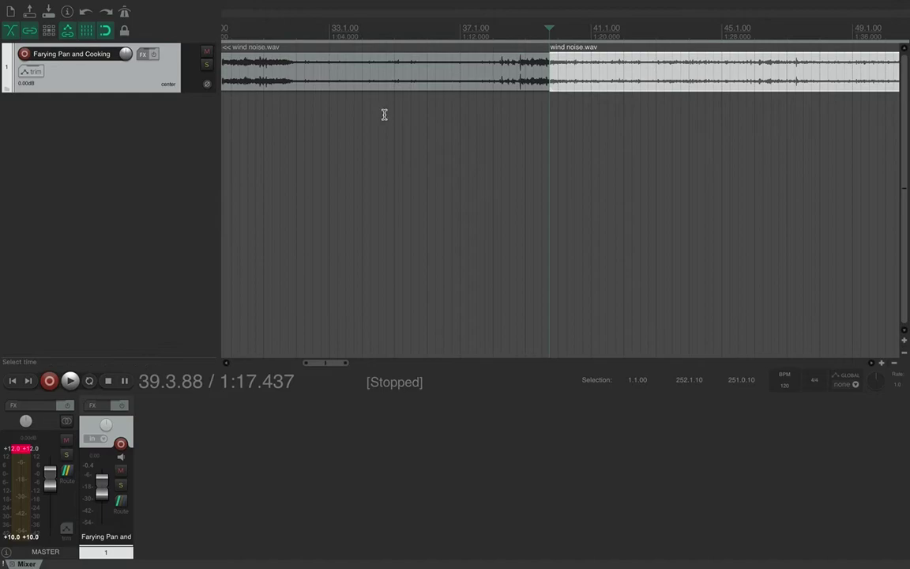
key(space)
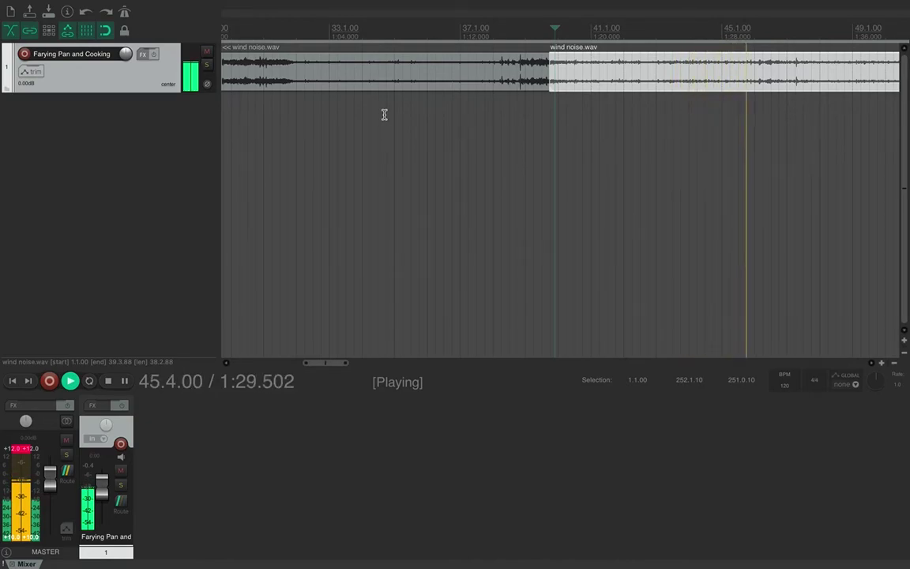
key(space)
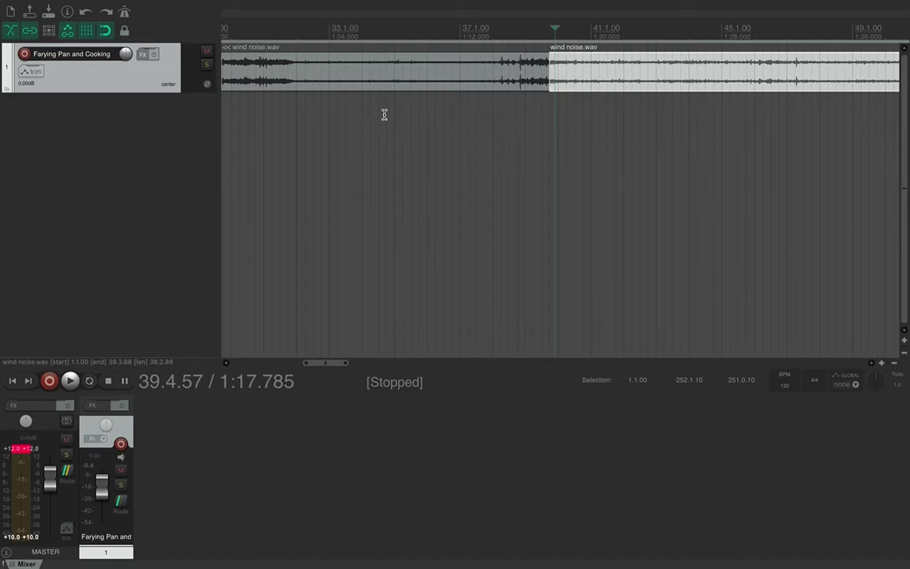
- Listen to the clip from 1:27.500 up to about 1:30 to locate the sound just before the next peaks
click(746, 36)
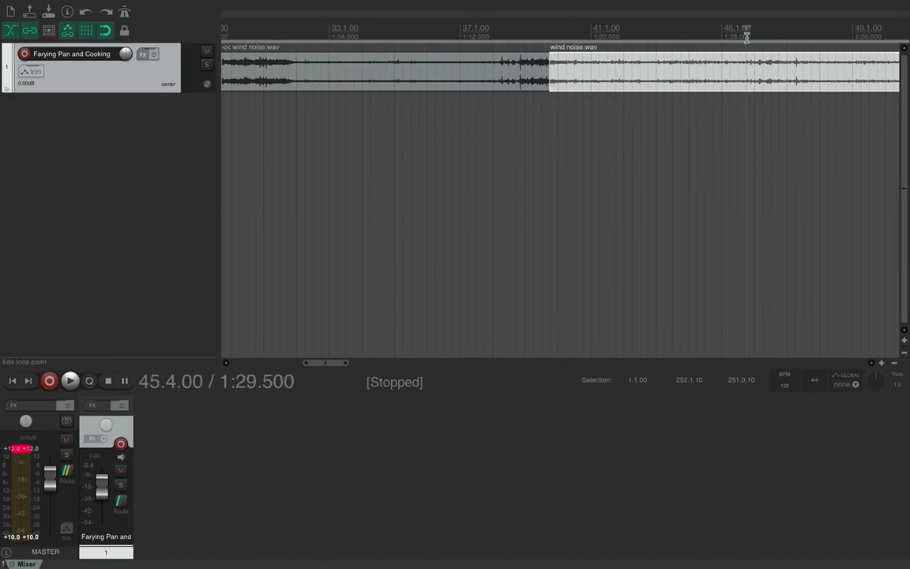
drag(746, 37, 745, 36)
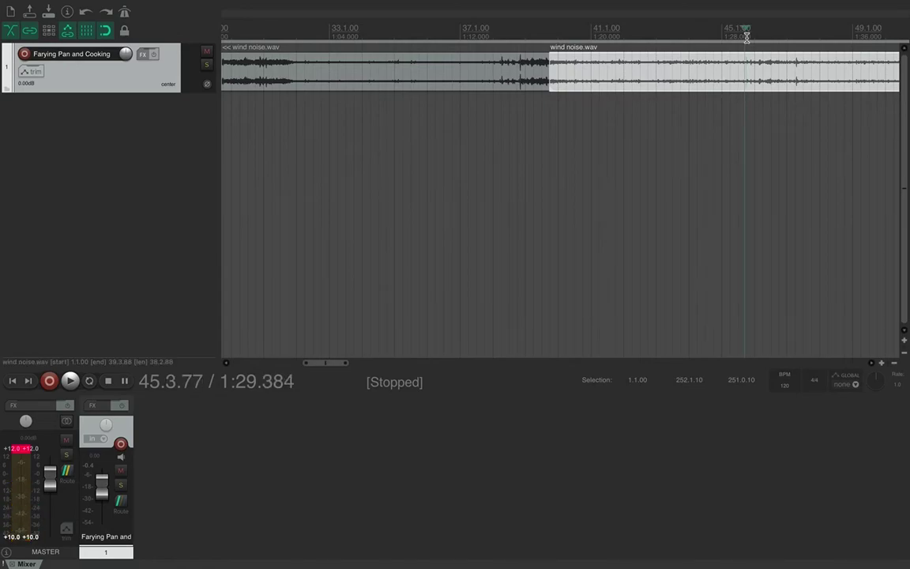
click(716, 32)
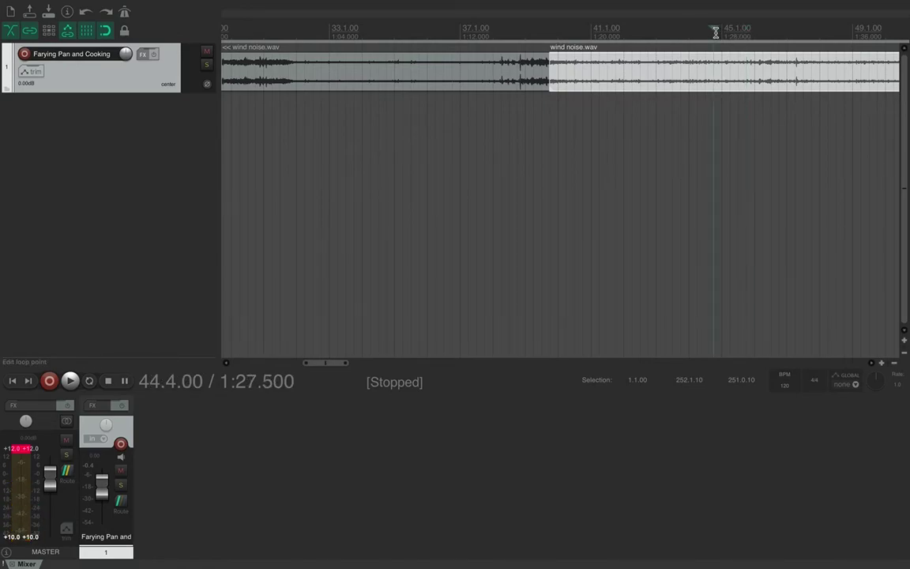
key(space)
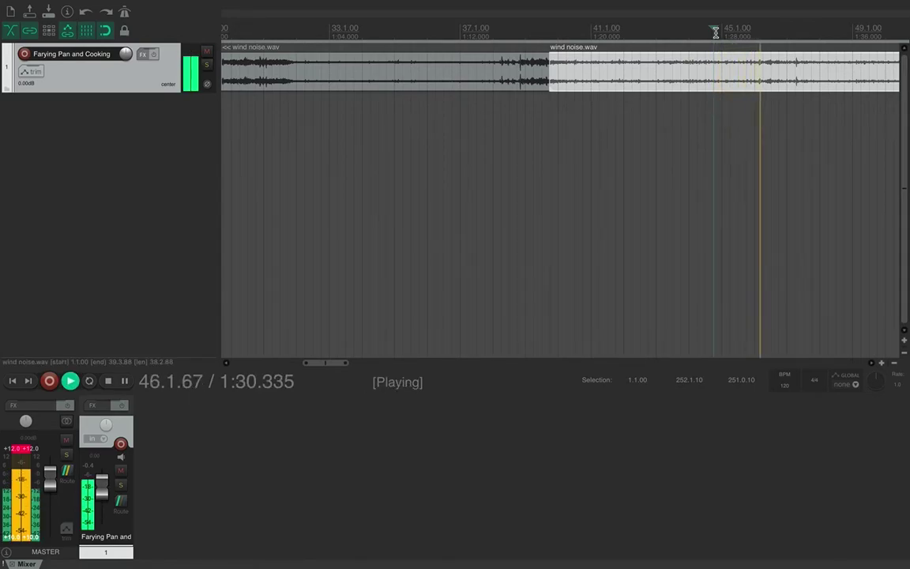
key(space)
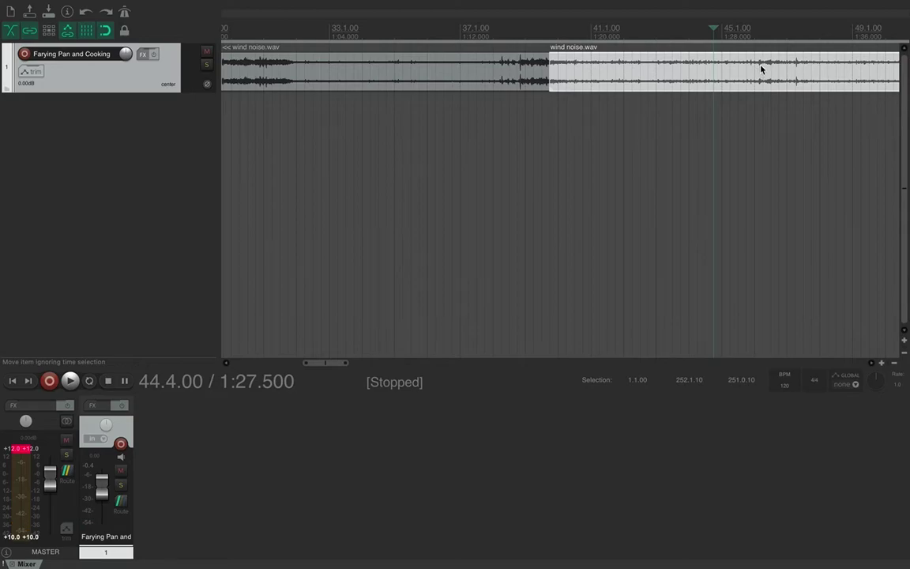
scroll(760, 71, up, 5)
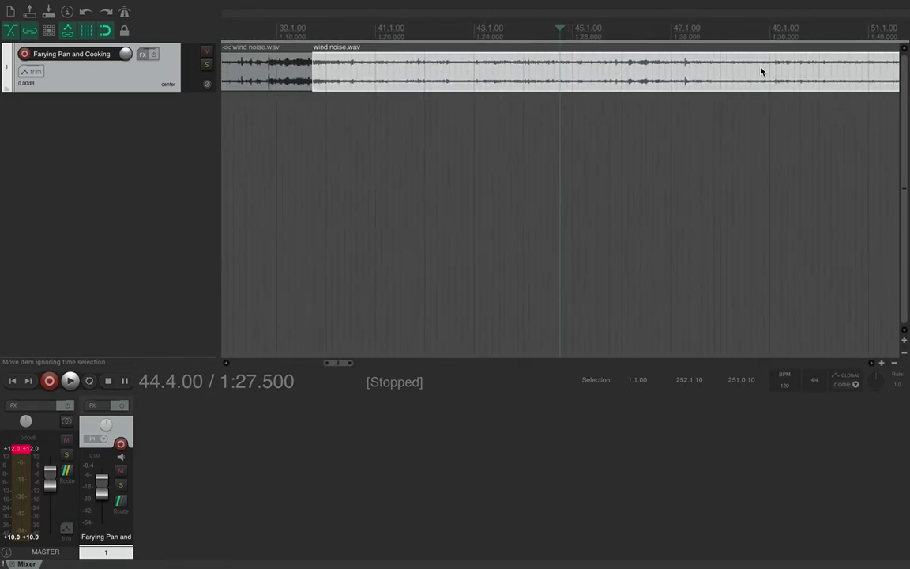
scroll(690, 74, up, 1)
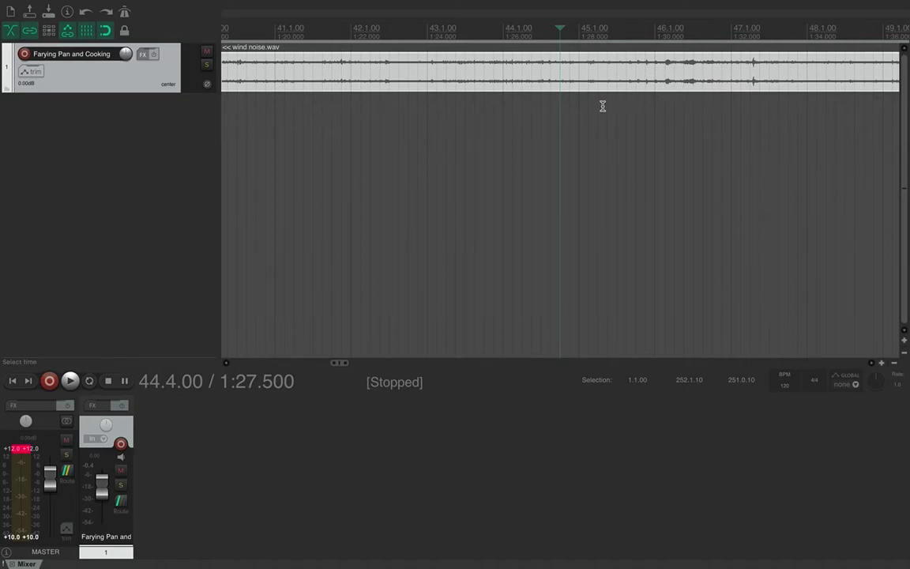
key(space)
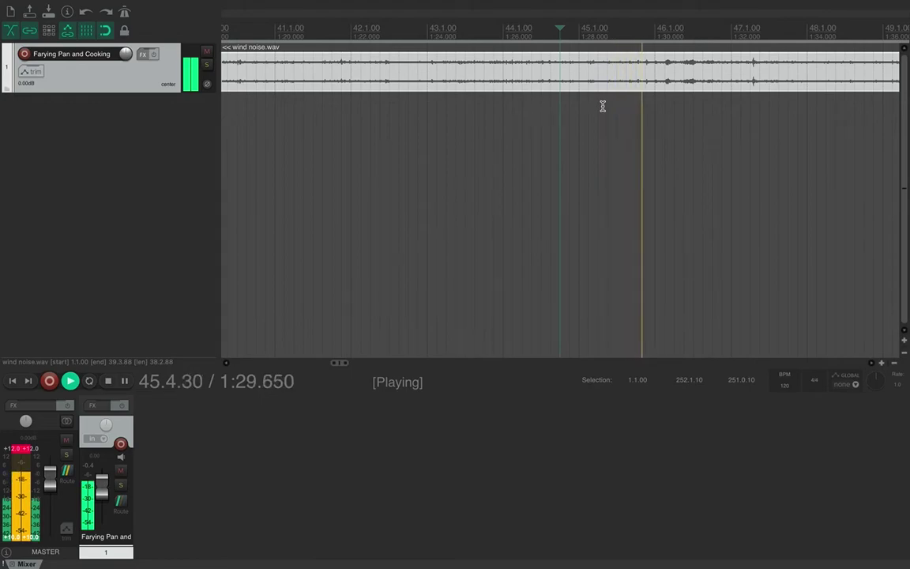
key(space)
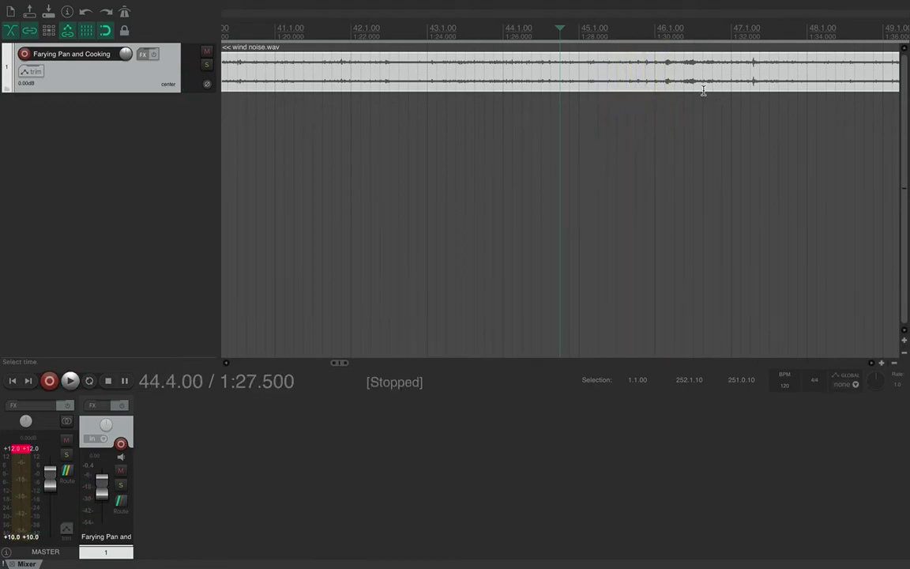
- Place the edit cursor at about 1:30.07, just before the small peaks, and audition the sound there
click(658, 37)
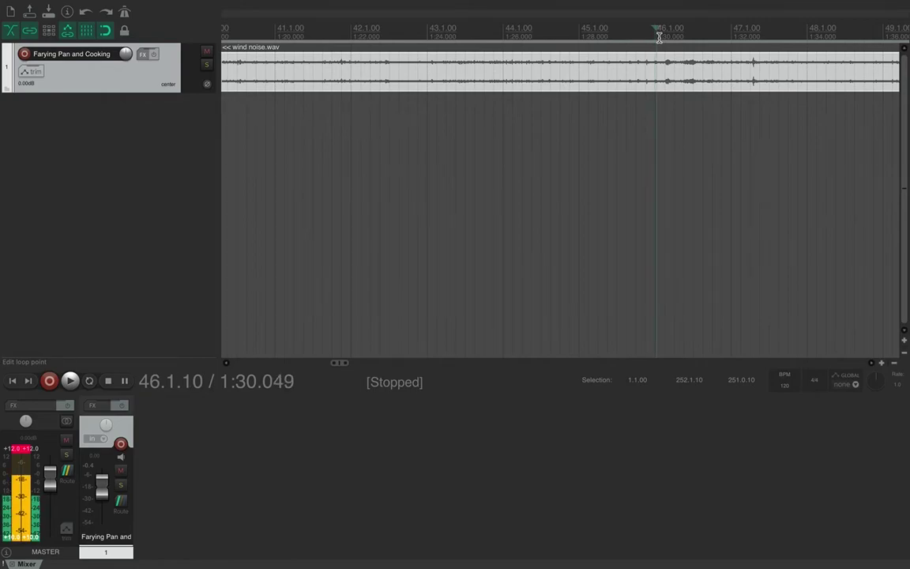
key(space)
key(space)
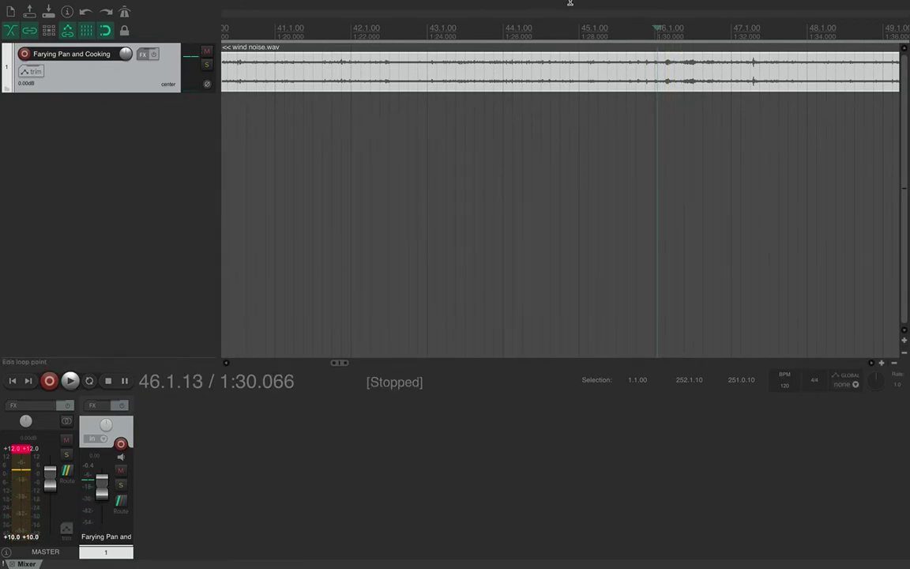
mouse_move(493, 4)
click(626, 8)
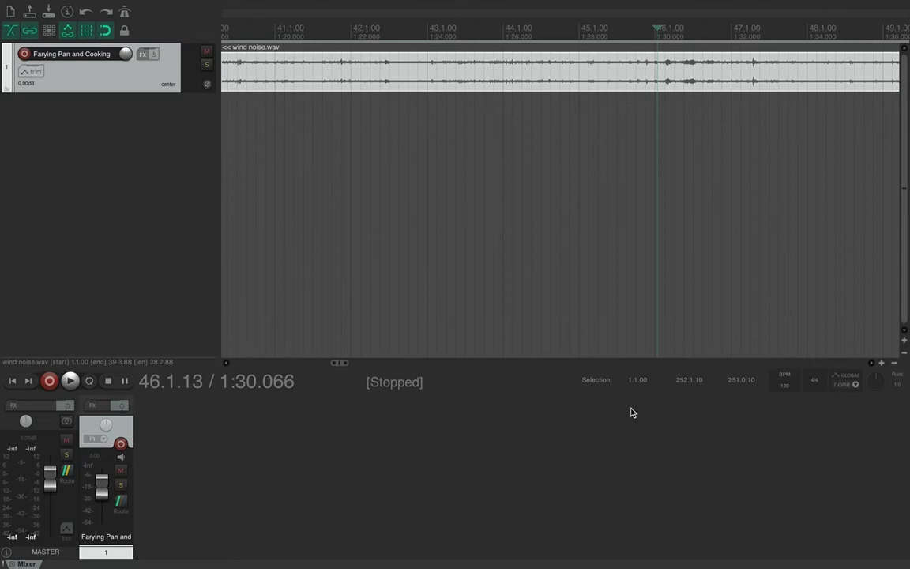
- Scrub backwards in fine increments to 1:29.284 and audition the audio from that point
key(Left)
key(Left)
key(Left)
key(Left)
key(Left)
key(Left)
key(Left)
key(Left)
key(Left)
key(Left)
key(Left)
key(Left)
key(Left)
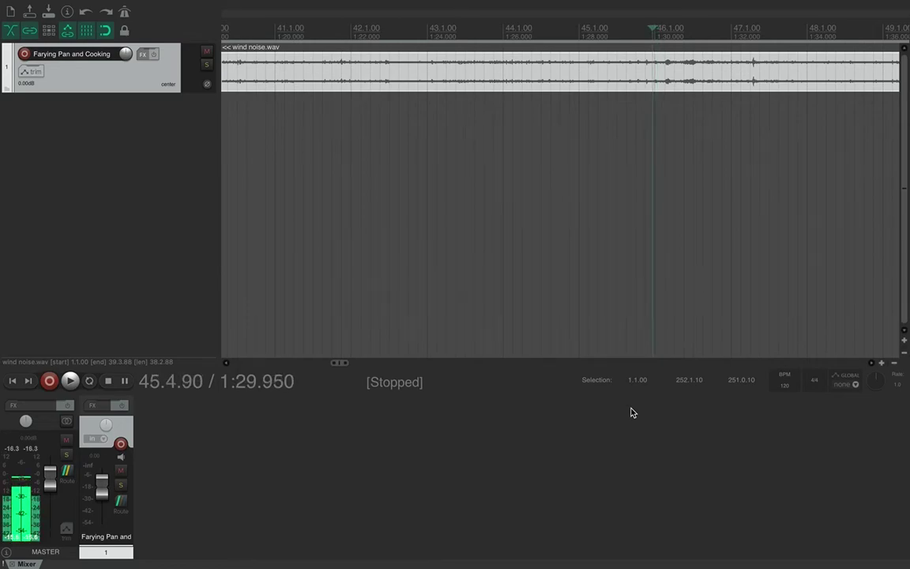
key(Left)
key(Left)
key(Left)
key(Left)
key(Left)
key(Left)
key(Left)
key(Left)
key(Left)
key(Left)
key(Left)
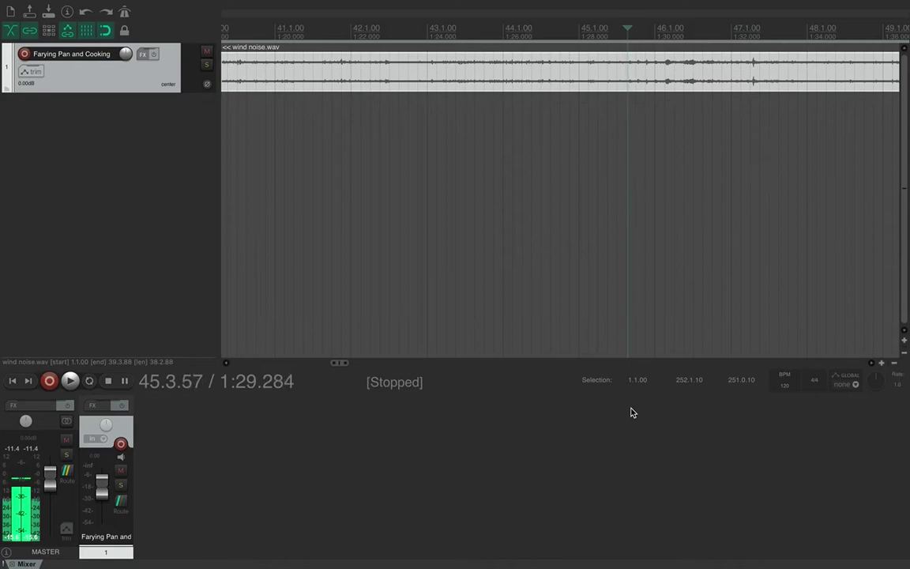
key(space)
key(space)
key(space)
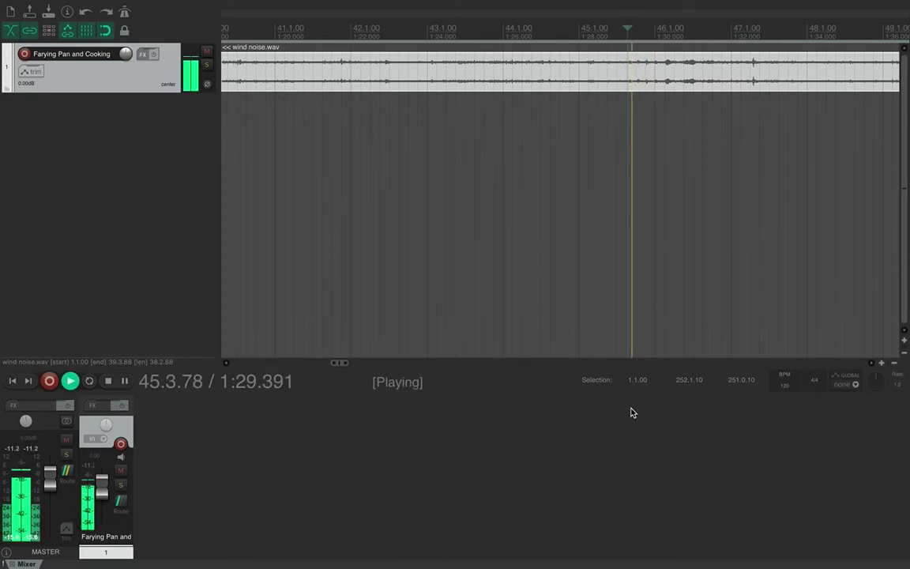
key(space)
- Scrub the edit cursor to 1:30.166, just before the small peaks, and split the wind noise clip there
key(Right)
key(Right)
key(Right)
key(Right)
key(Right)
key(Right)
key(Right)
key(Right)
key(Right)
key(Right)
key(Right)
key(Right)
key(Right)
key(Right)
key(Right)
key(Right)
key(Right)
key(Right)
key(Right)
key(Right)
key(Right)
key(Left)
key(Left)
key(Left)
key(Left)
key(Left)
key(Left)
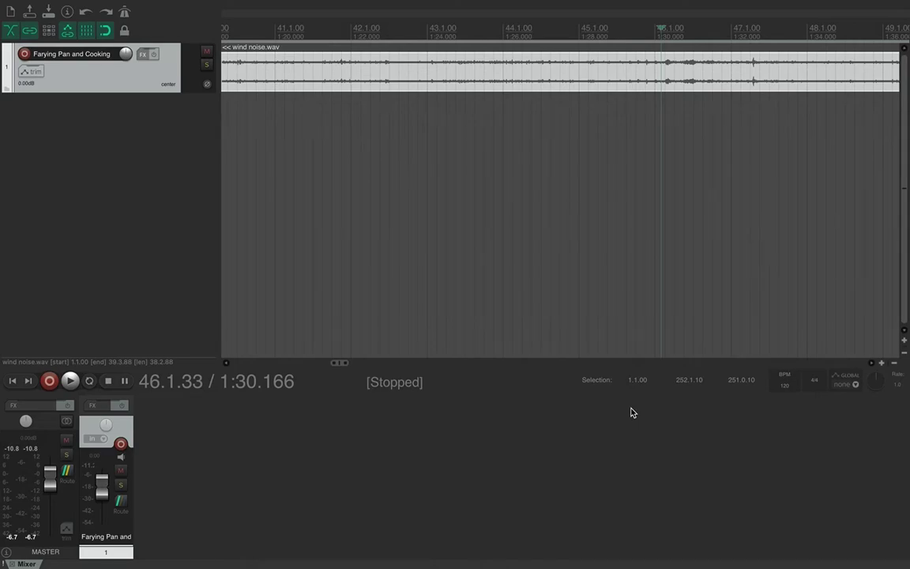
key(s)
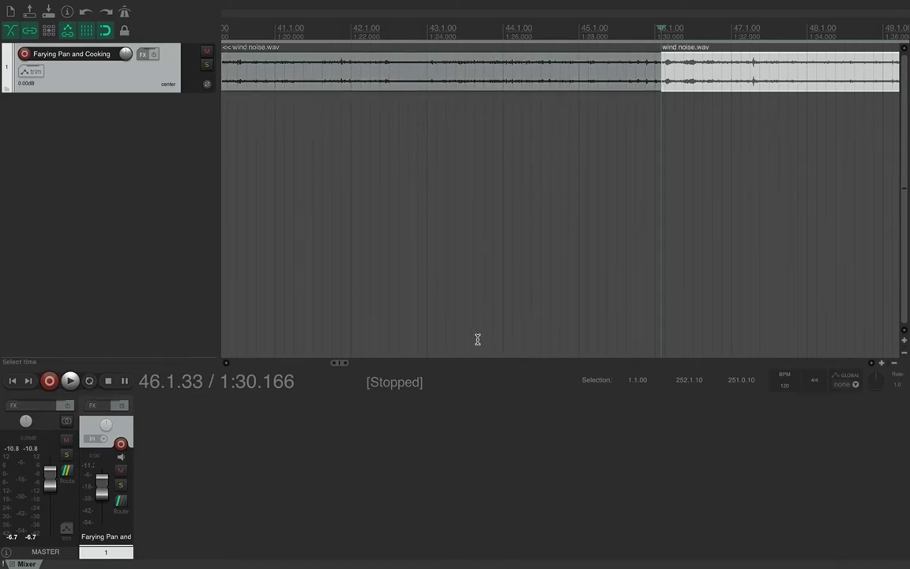
- Examine the whole recording and select its separate pieces in turn to check where the clip is divided
scroll(467, 237, up, 3)
scroll(468, 237, down, 6)
scroll(467, 237, down, 4)
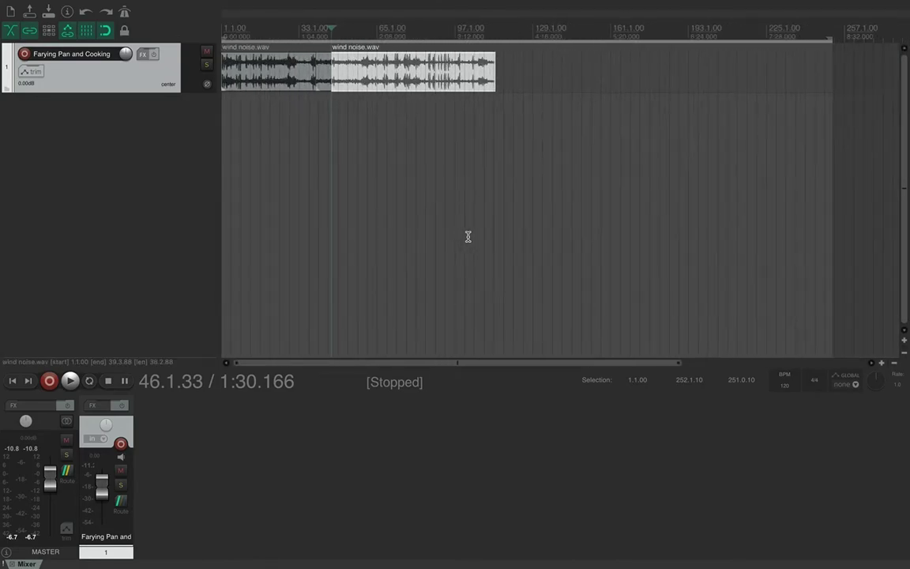
scroll(347, 183, up, 2)
scroll(347, 184, up, 6)
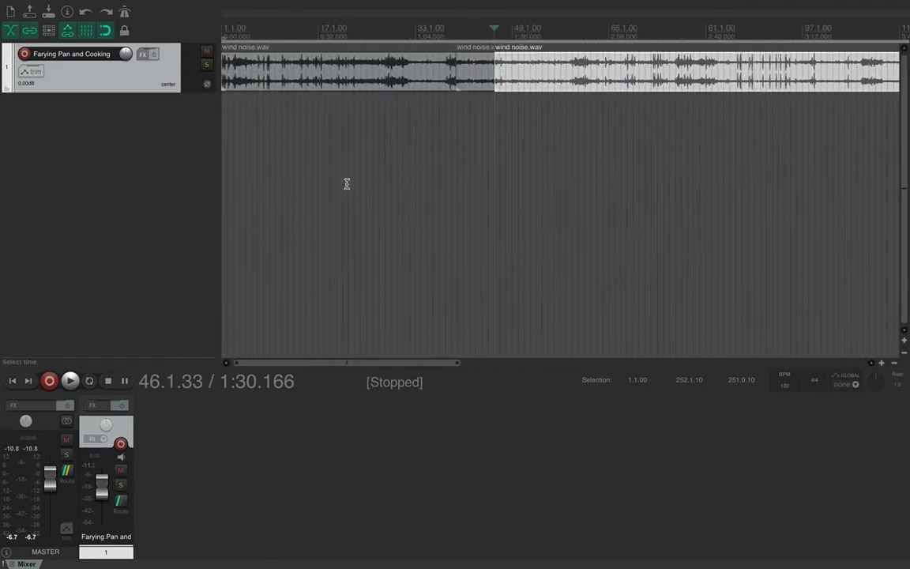
click(530, 87)
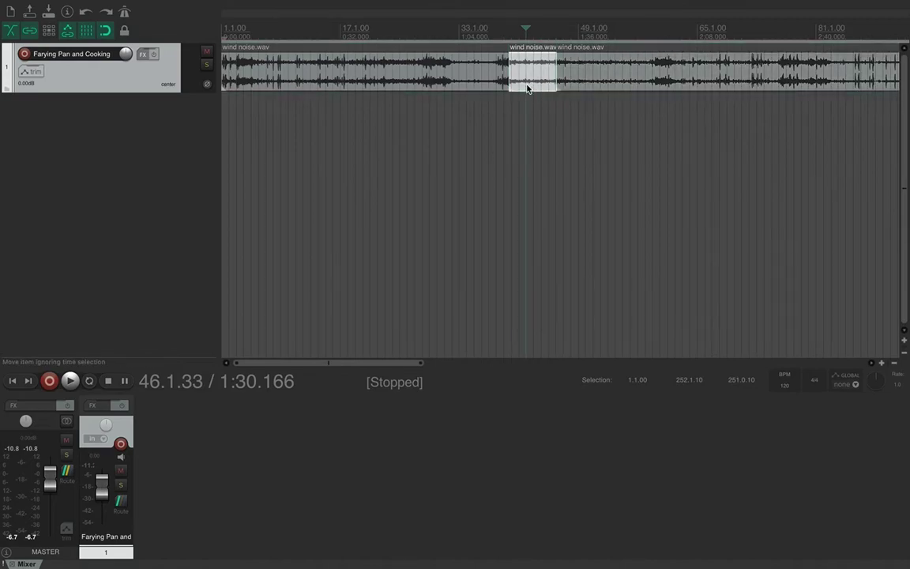
click(659, 73)
click(463, 77)
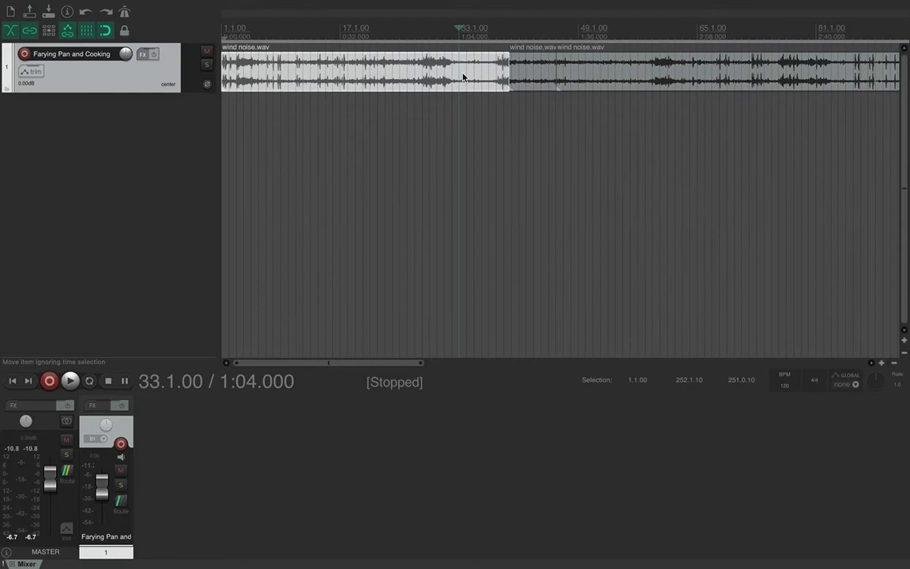
- Move the short middle piece between the two cuts to the project start on a new second track
click(547, 72)
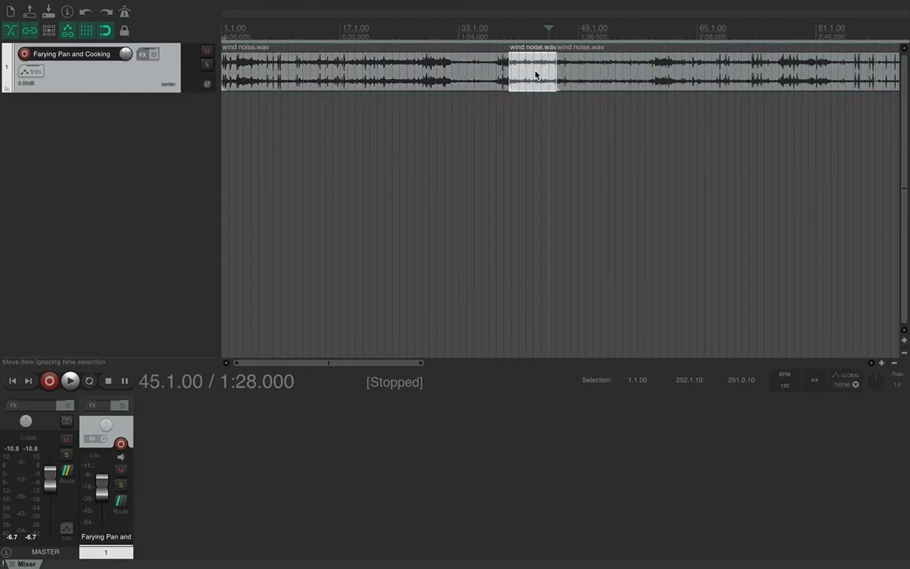
drag(536, 75, 244, 159)
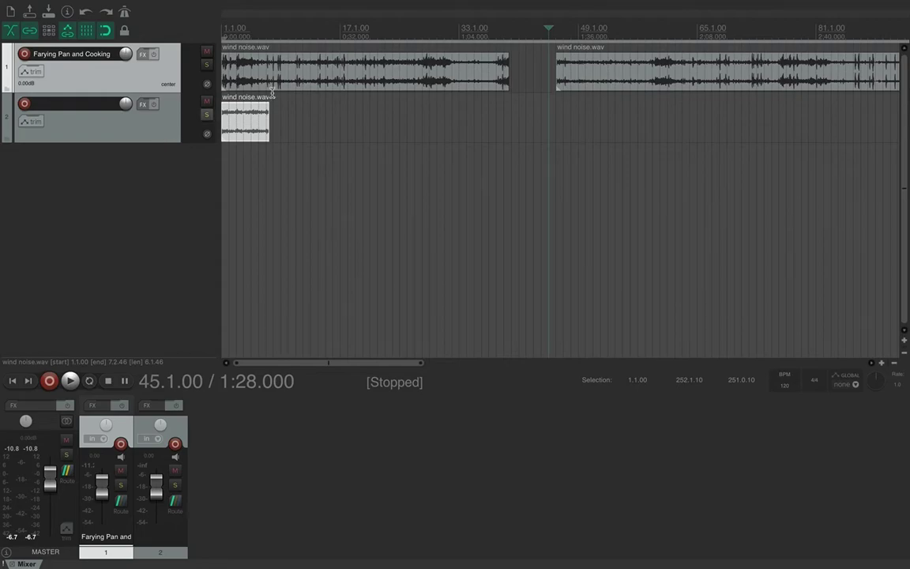
- Try muting and soloing the "Farying Pan and Cooking" track, and switch both off again
click(207, 53)
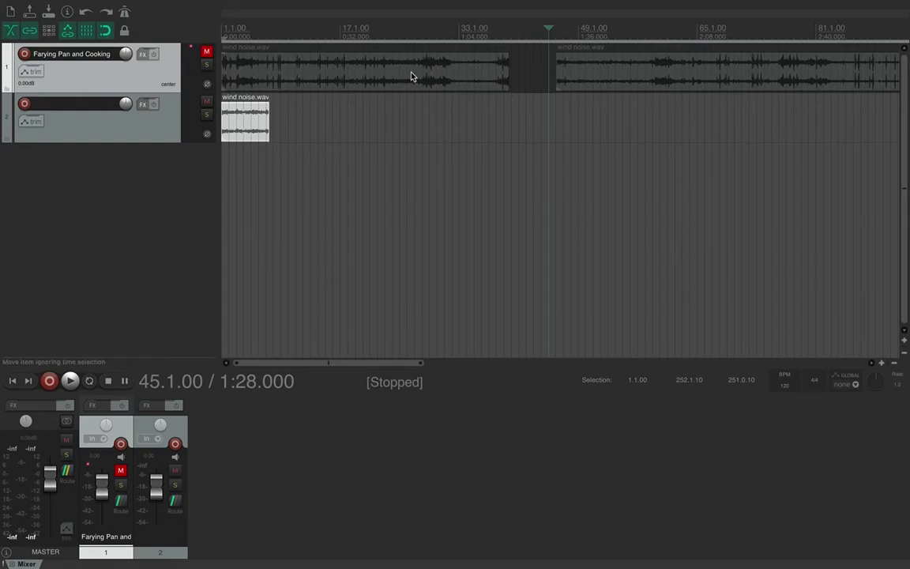
click(206, 65)
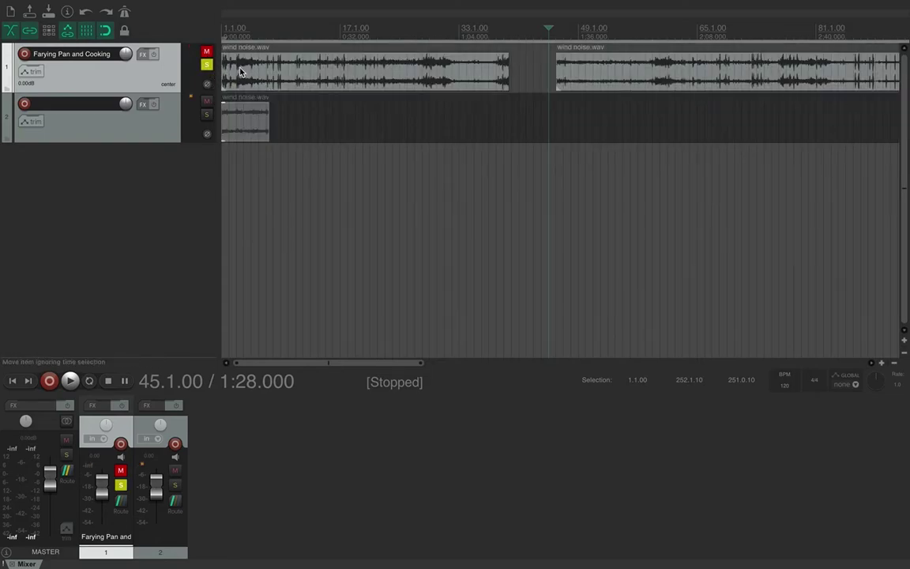
click(206, 54)
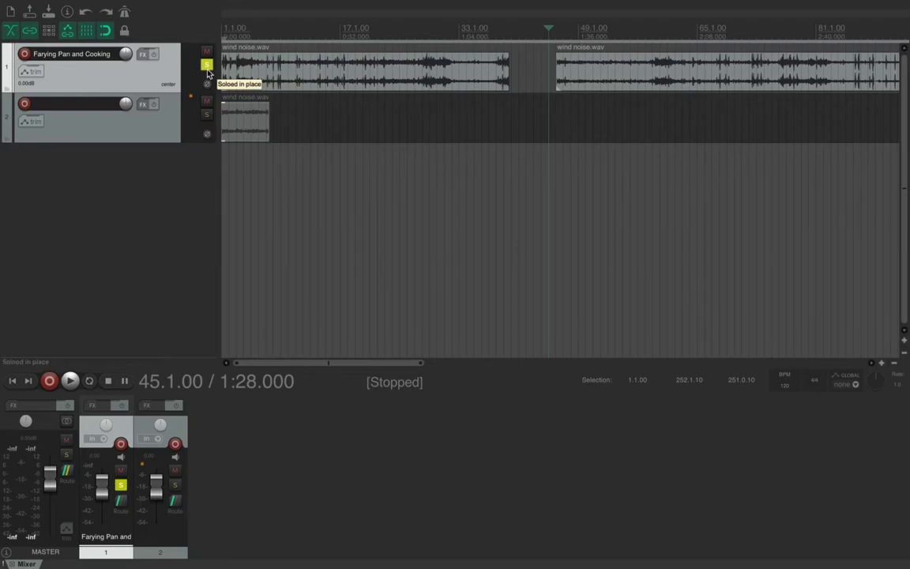
click(207, 65)
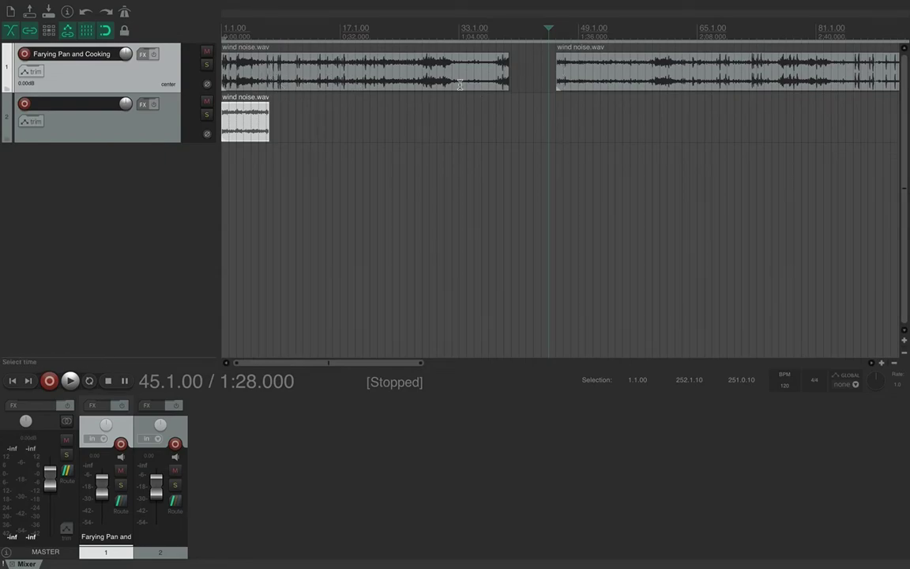
- Mute the "Farying Pan and Cooking" track and return the edit cursor to the project start, with measure 1.1.00 to 2.1.00 as time selection
click(219, 85)
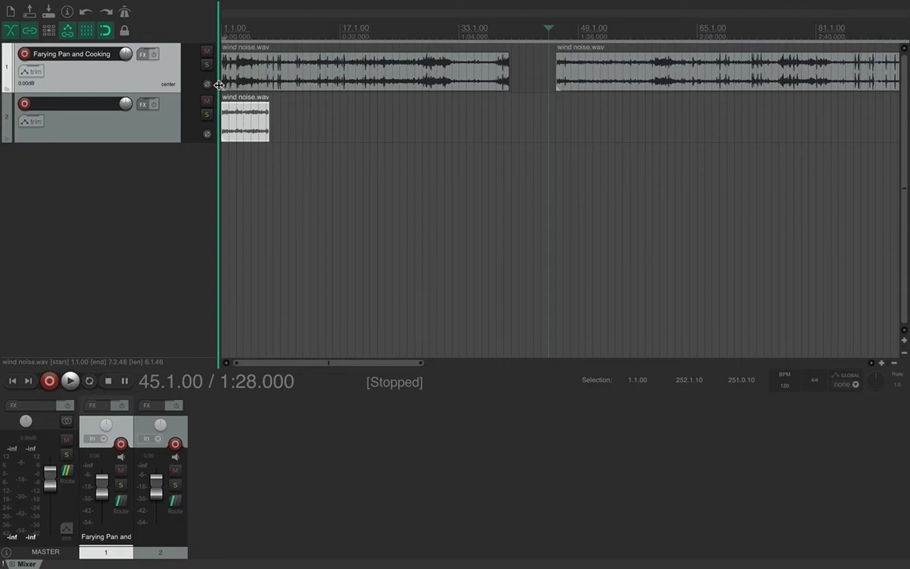
click(207, 52)
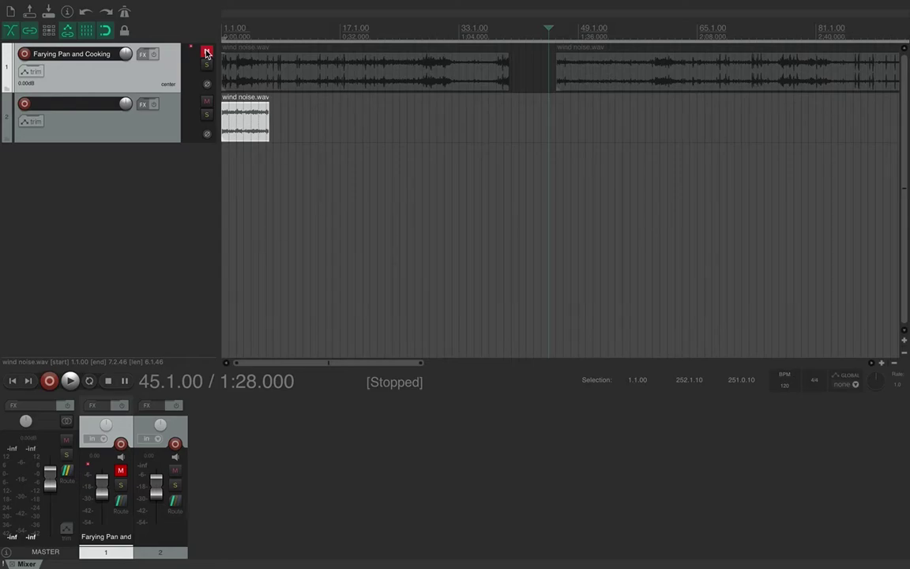
click(228, 32)
drag(225, 31, 206, 28)
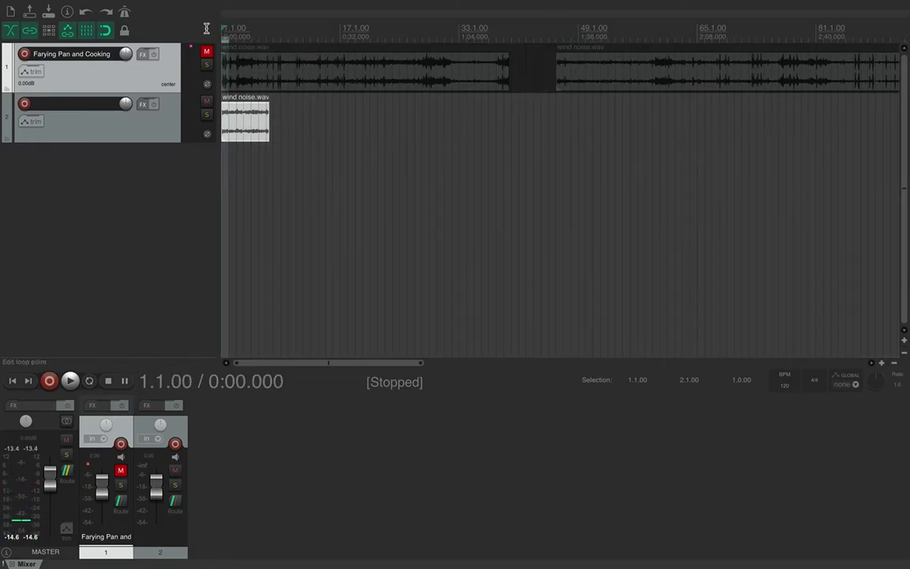
- Select the short clip on track 2 and extend the time selection over it, from 1.1.00 to 8.1.00
mouse_move(354, 4)
drag(265, 136, 264, 134)
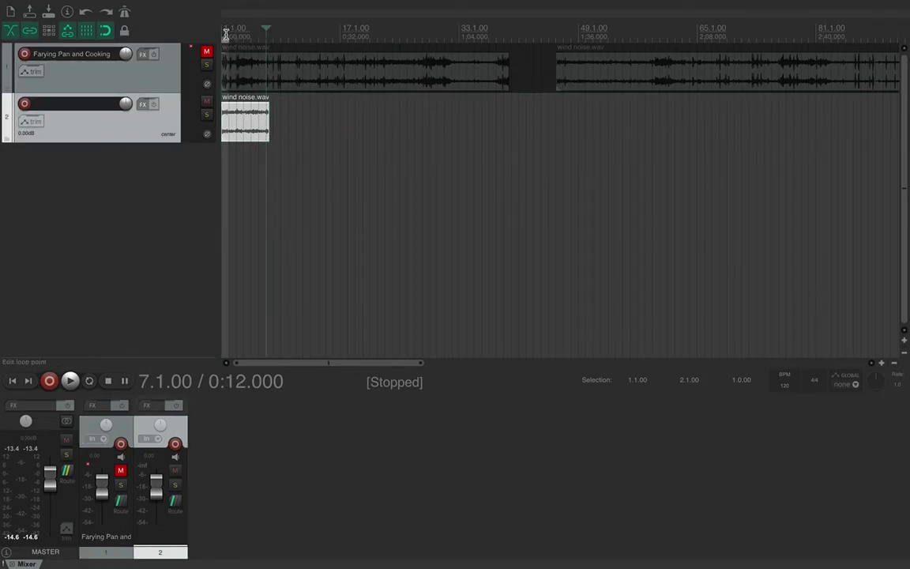
drag(227, 37, 267, 35)
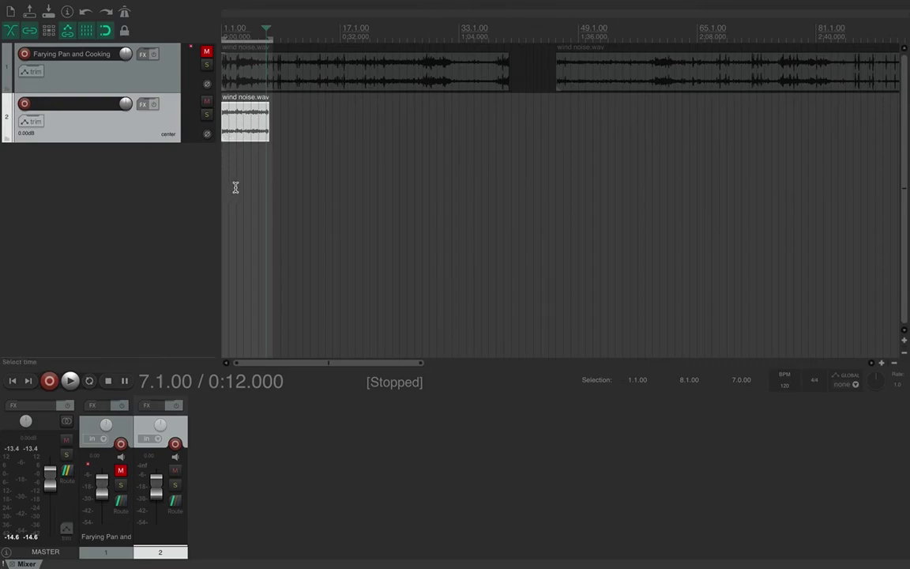
double_click(255, 134)
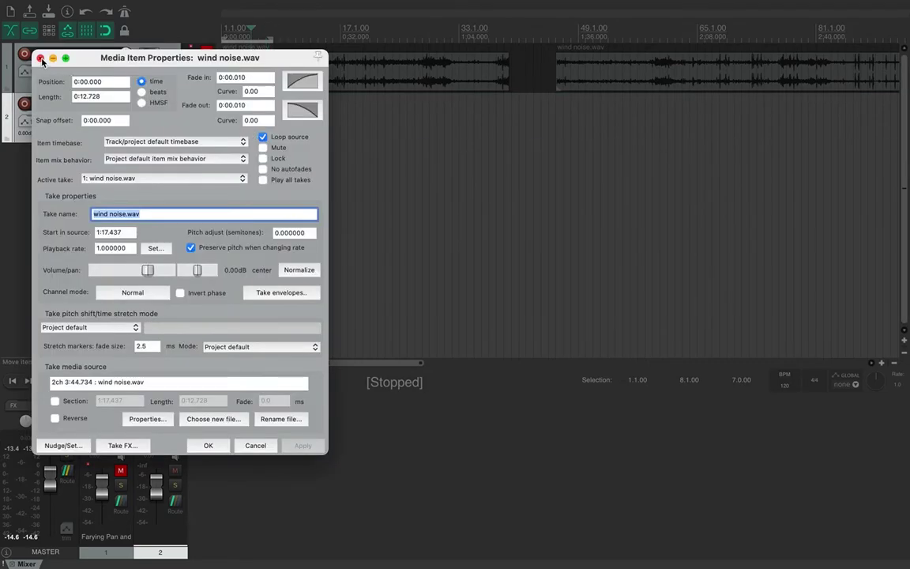
click(40, 57)
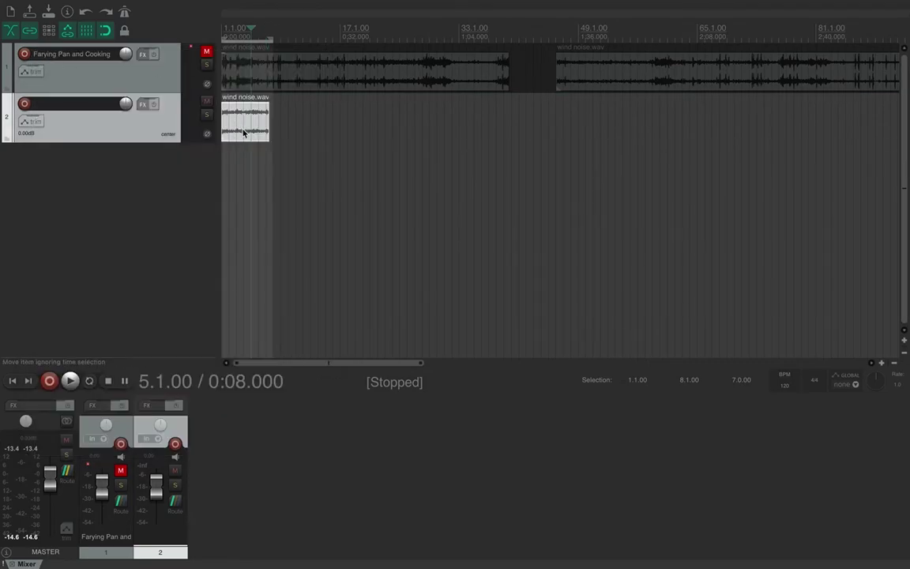
- Return the edit cursor to the project start, play the short clip on track 2, and stop playback
drag(253, 28, 200, 32)
key(space)
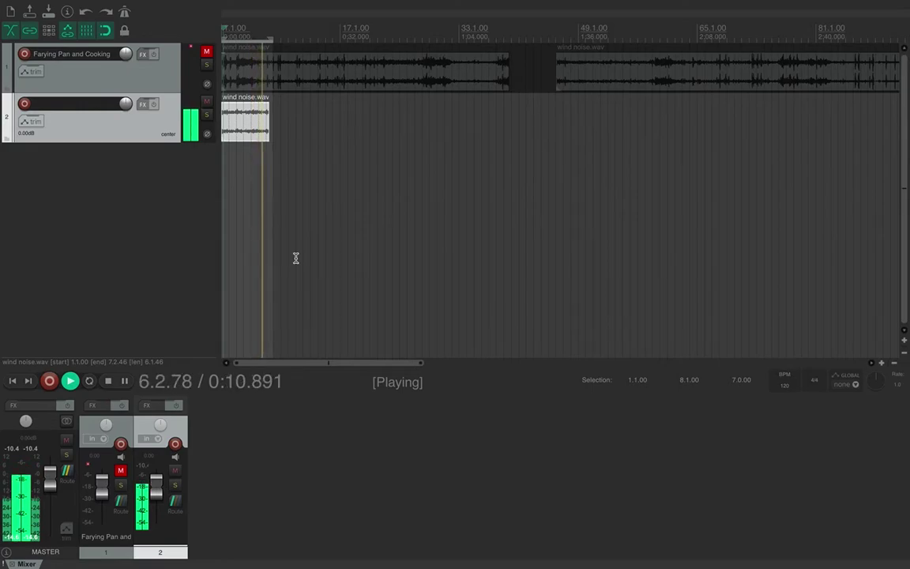
key(space)
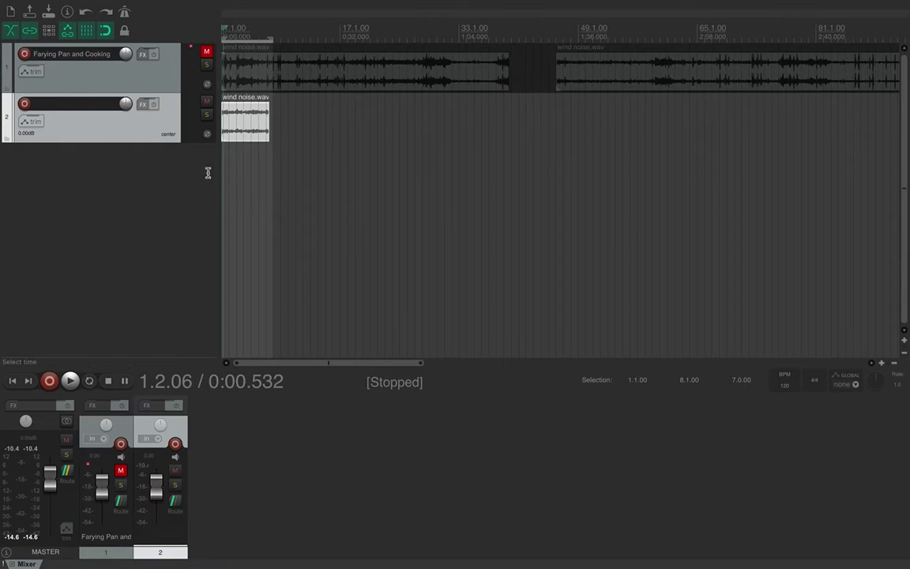
- Open the effects browser for track 2 and look through the VST, VSTi, VST3, VST3i, AU, AUi, JS and Cockos plugin groups
click(145, 111)
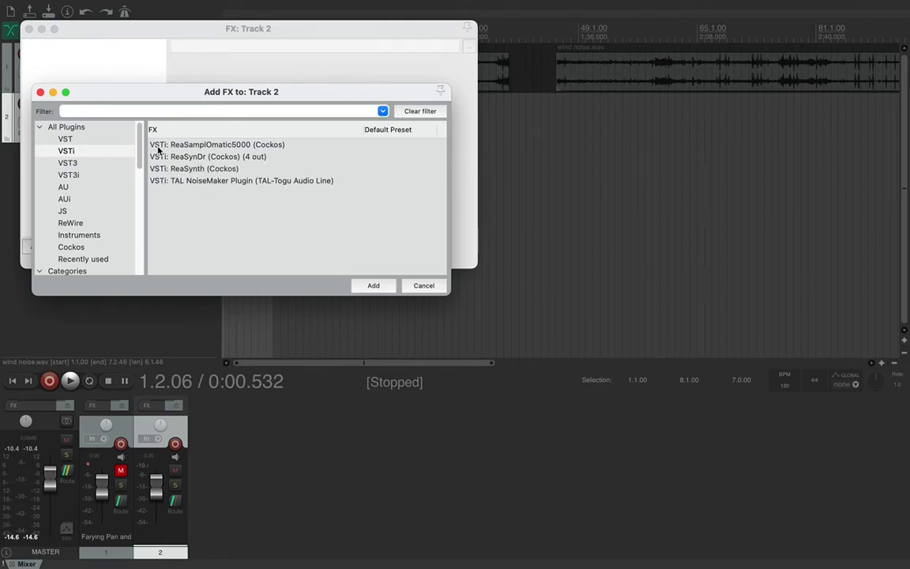
click(67, 139)
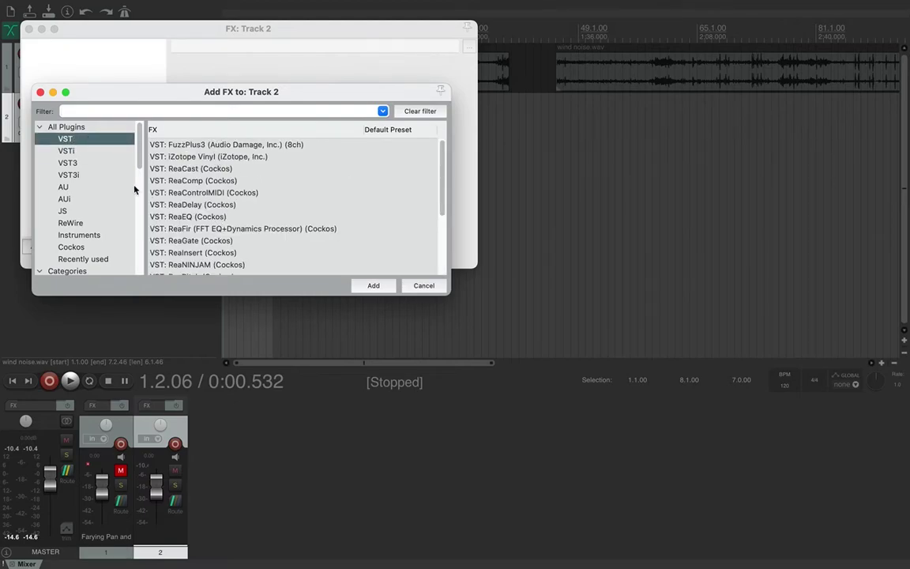
click(94, 151)
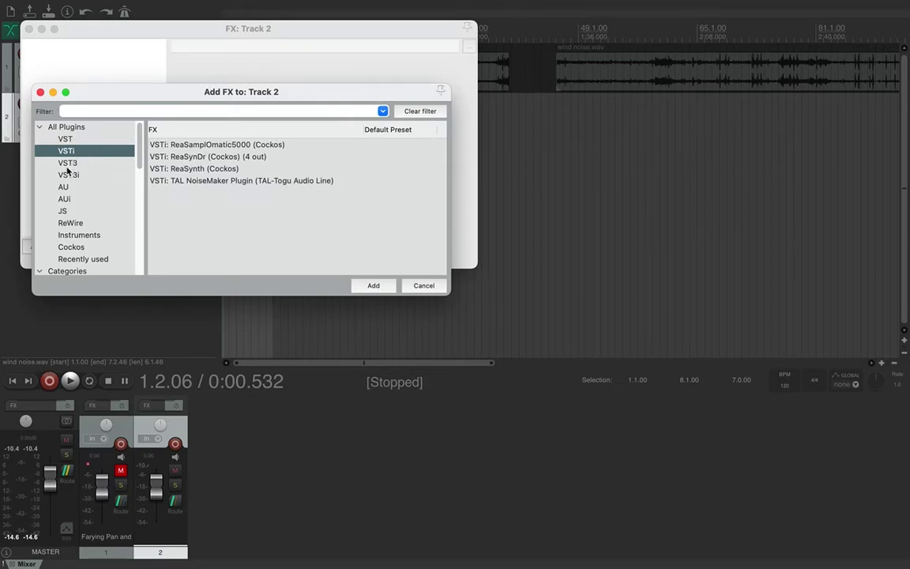
click(67, 164)
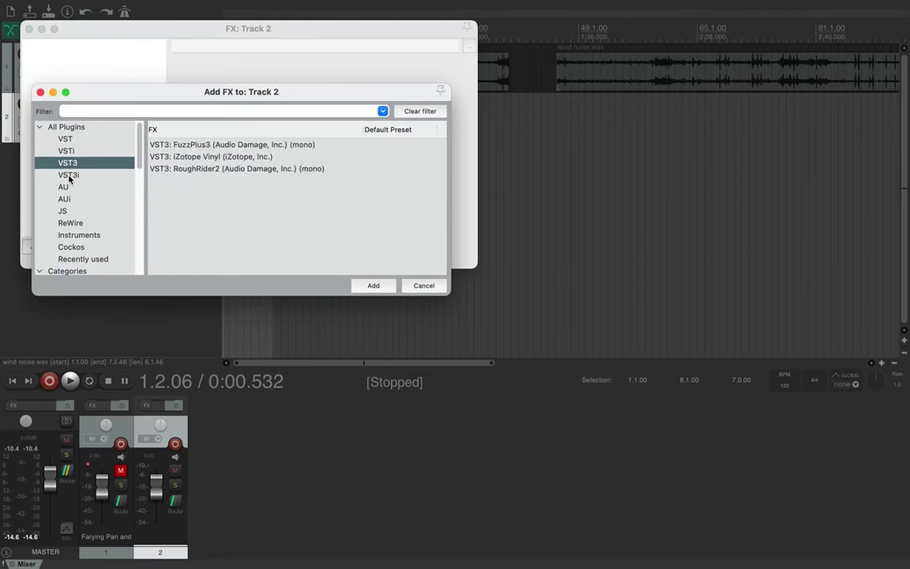
click(69, 177)
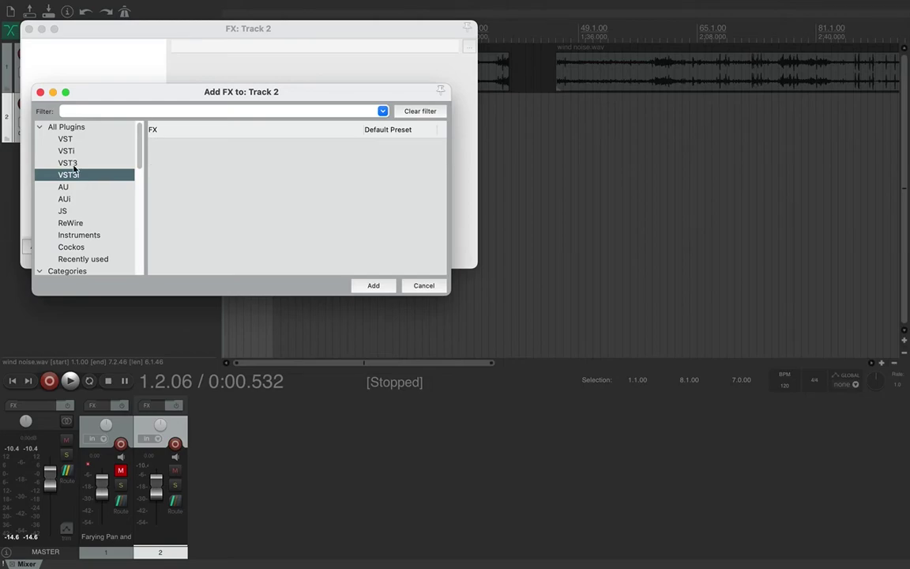
click(75, 164)
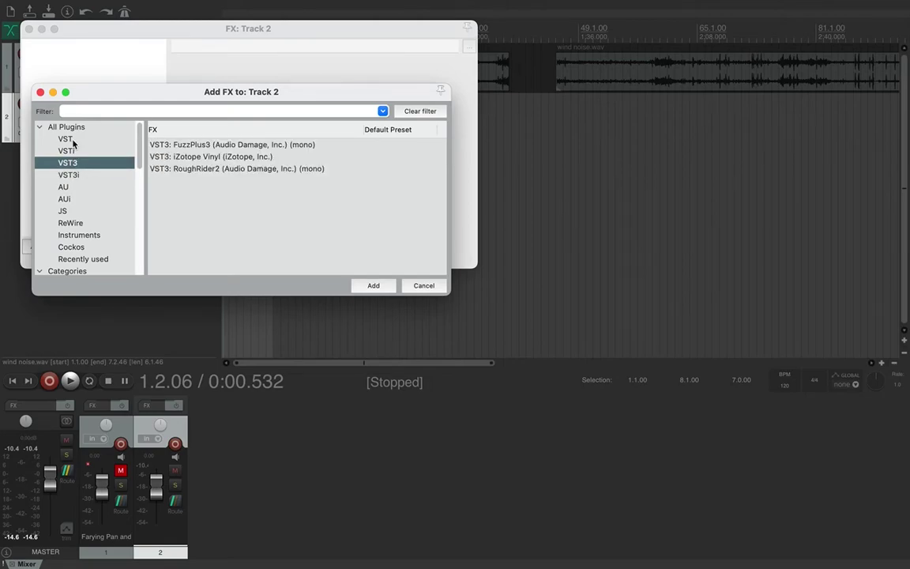
click(79, 188)
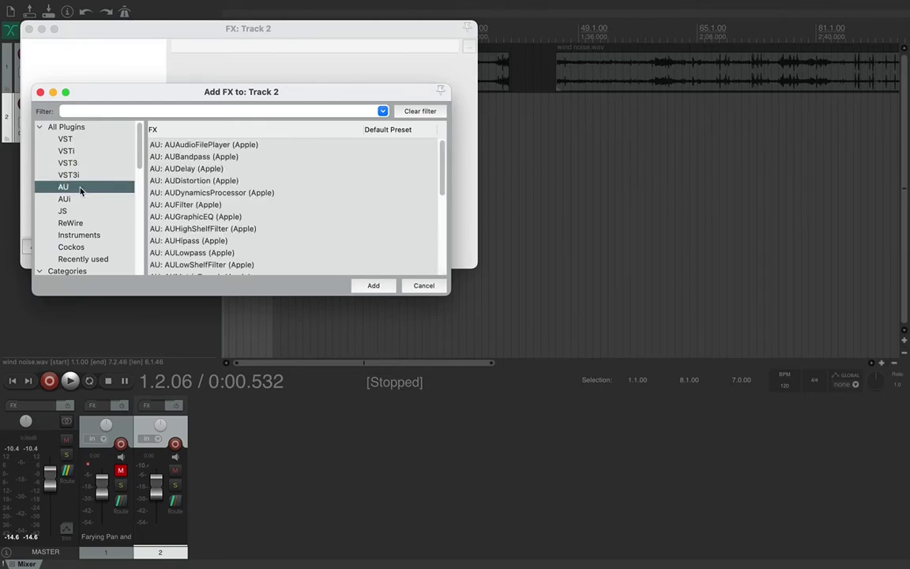
click(79, 200)
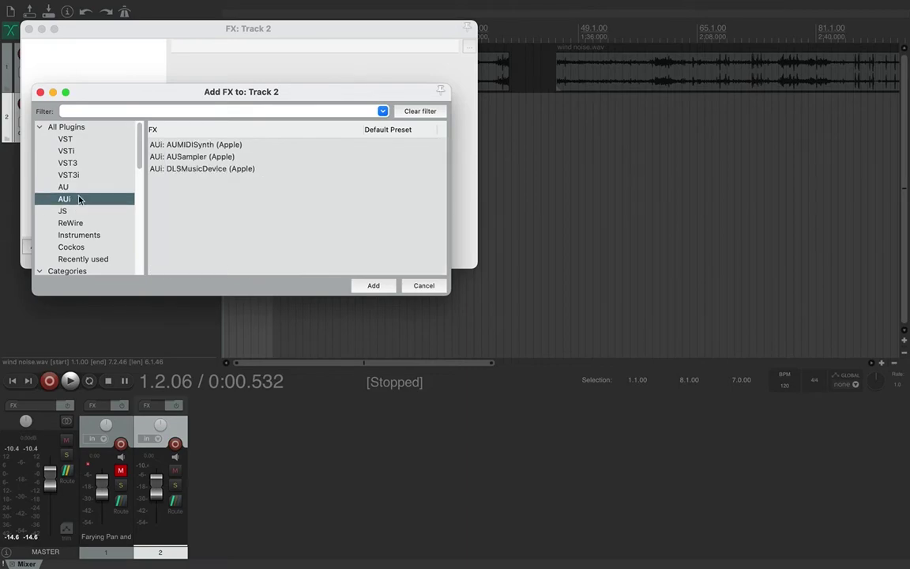
click(71, 210)
scroll(100, 255, down, 1)
click(76, 233)
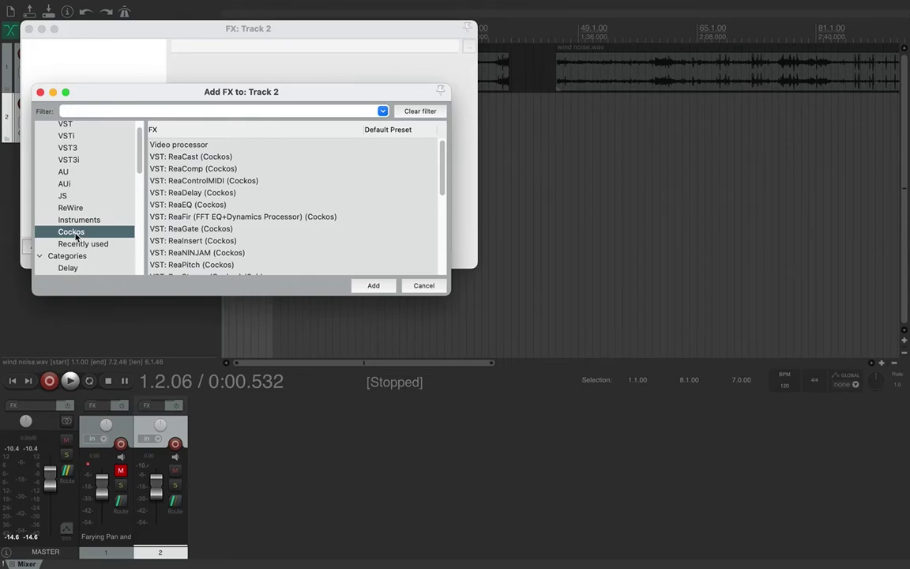
scroll(76, 235, down, 5)
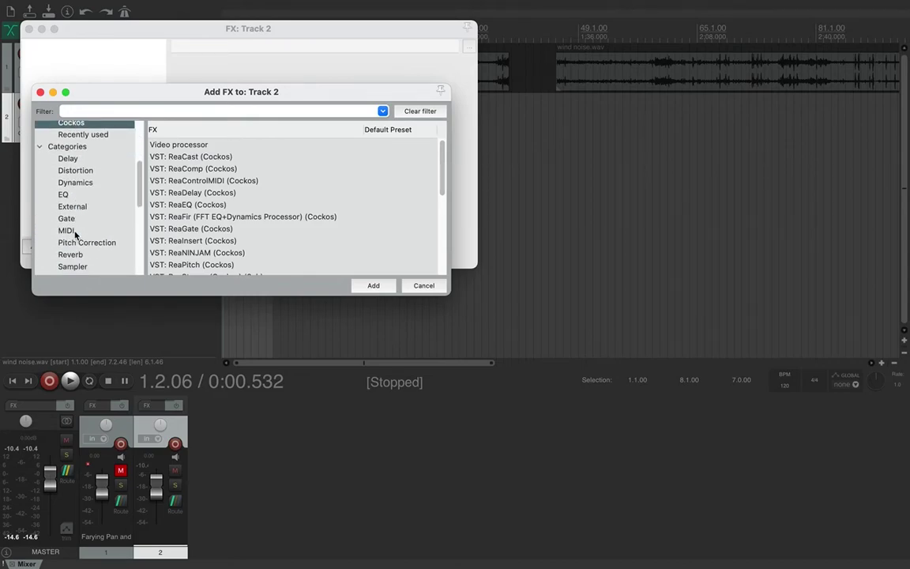
- Add VST: ReaEQ (Cockos) from the EQ category to track 2 and position its window clear of the track controls
click(63, 194)
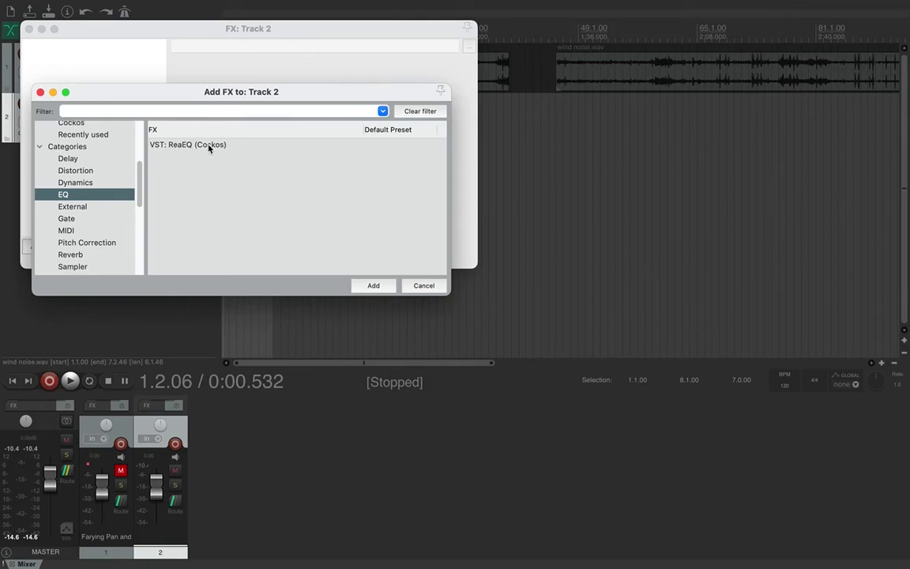
click(203, 149)
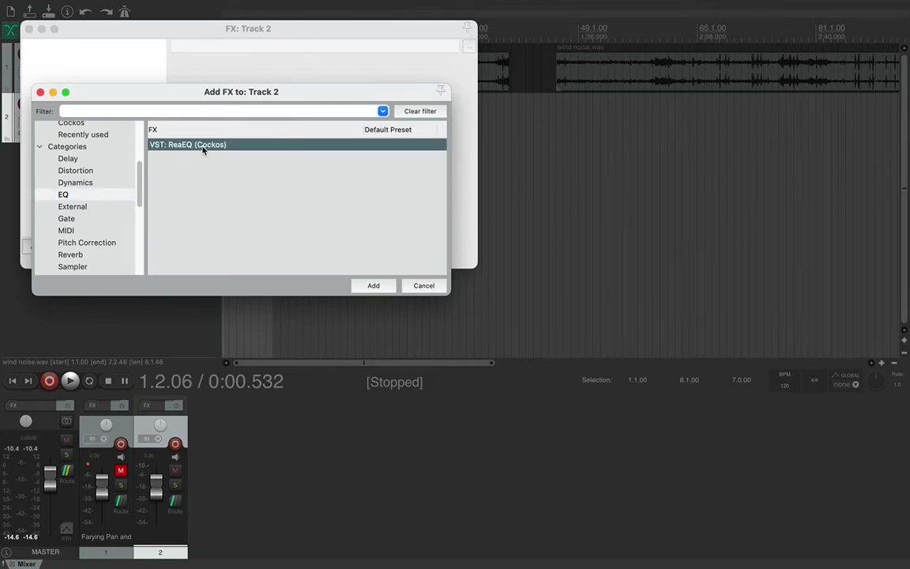
click(373, 285)
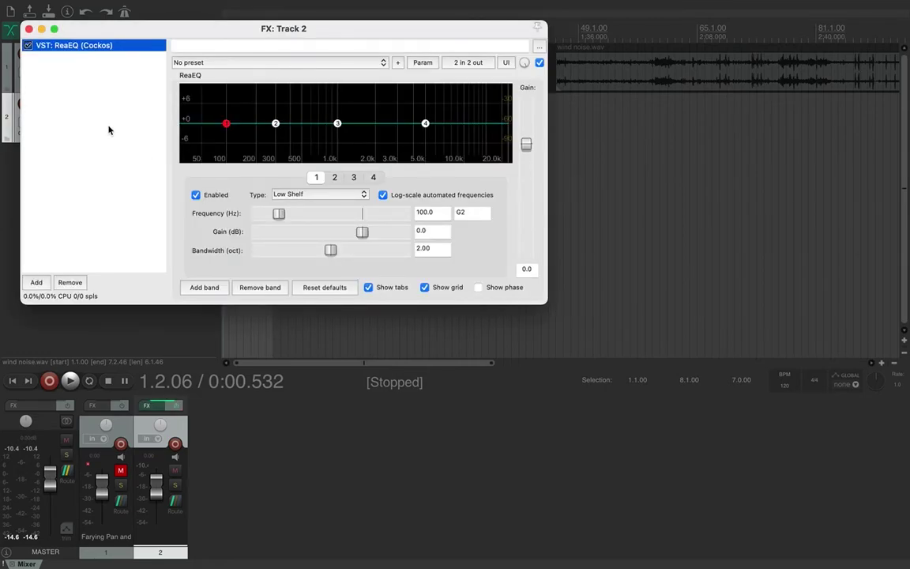
drag(172, 35, 385, 100)
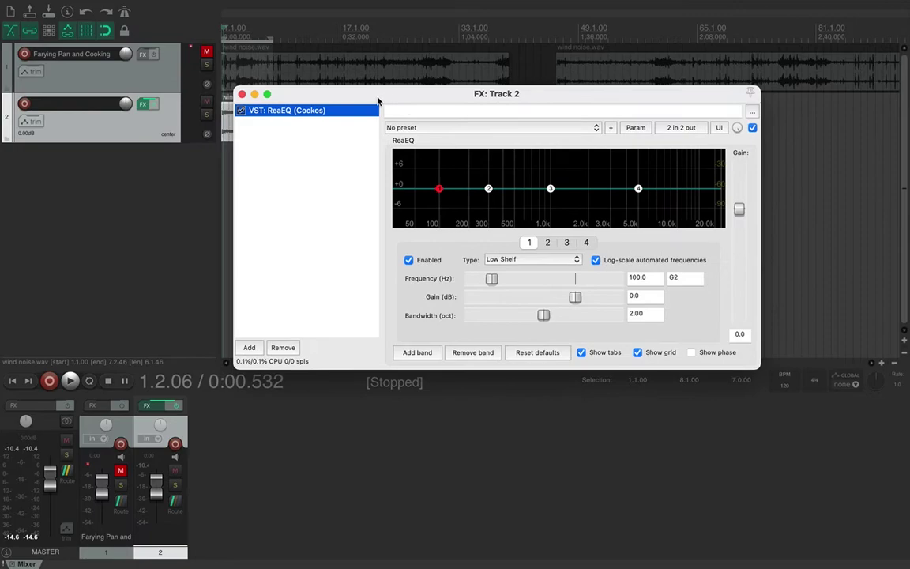
- Try bypassing track 2's whole effects chain and disabling ReaEQ alone, switching each back on
super+click(147, 104)
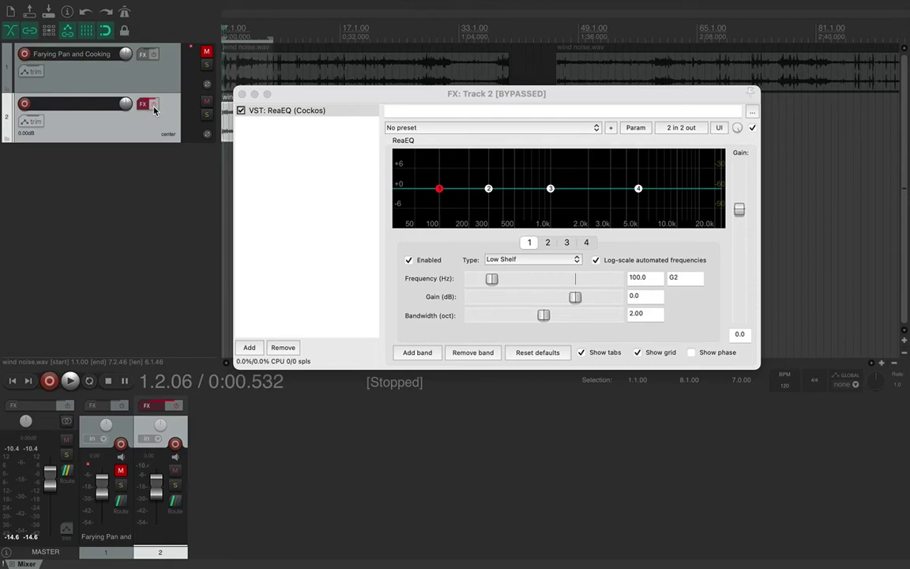
super+click(154, 110)
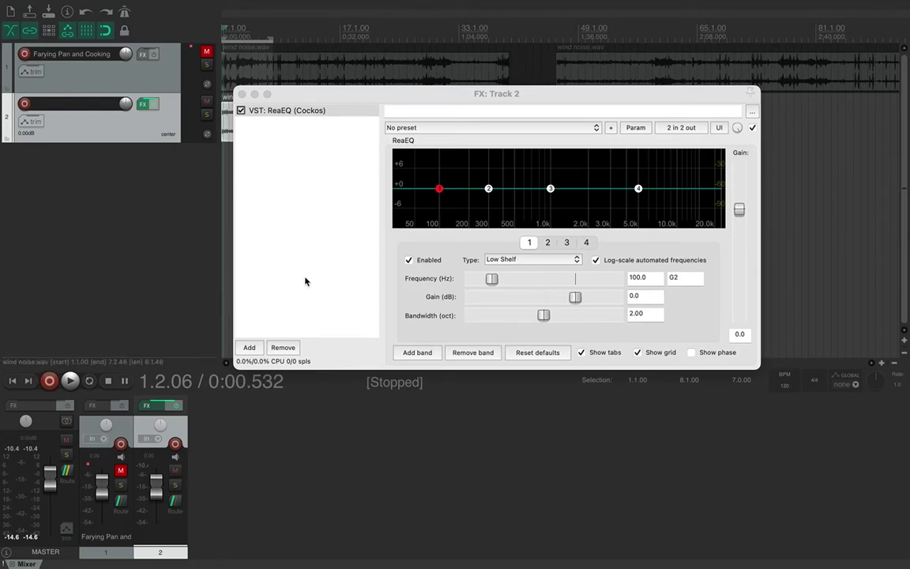
click(243, 111)
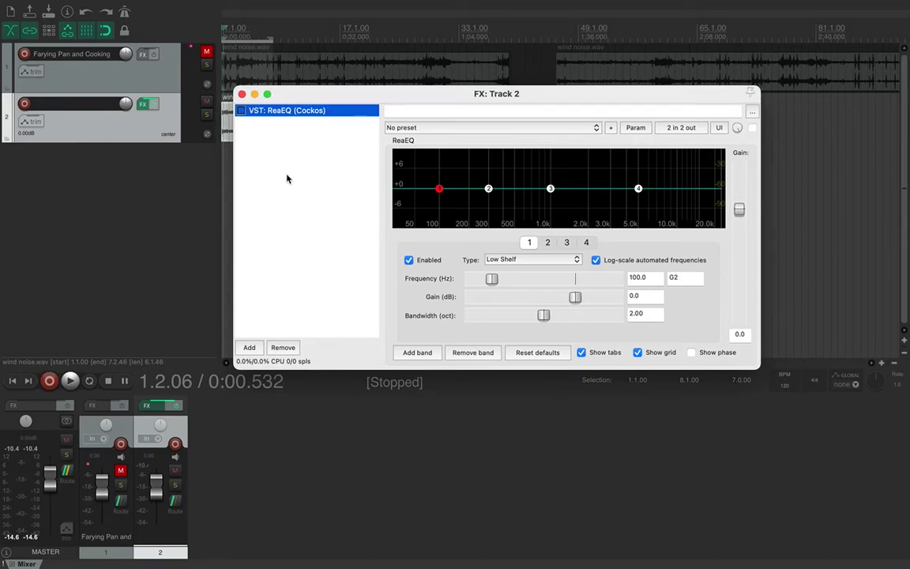
click(241, 110)
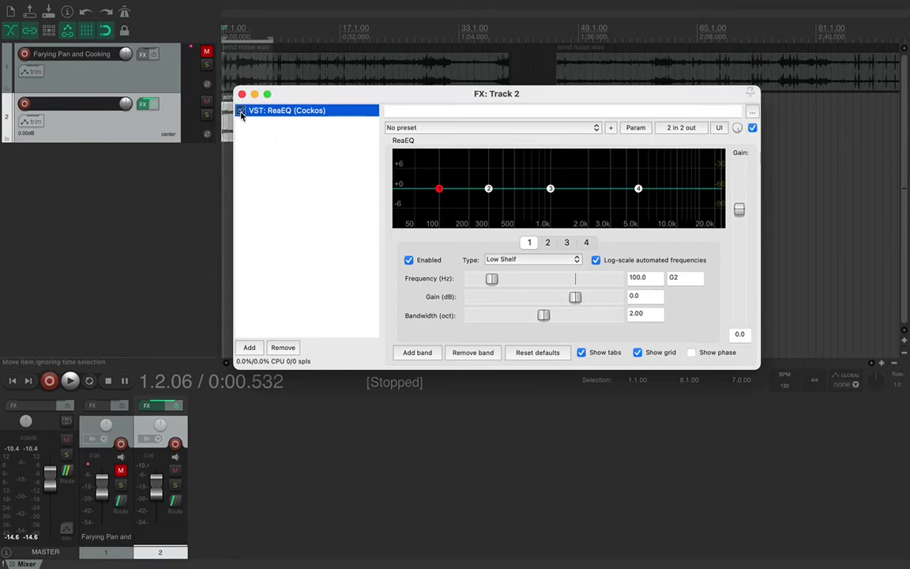
- Remove ReaEQ from track 2's effects chain and add it again from the EQ category
click(255, 350)
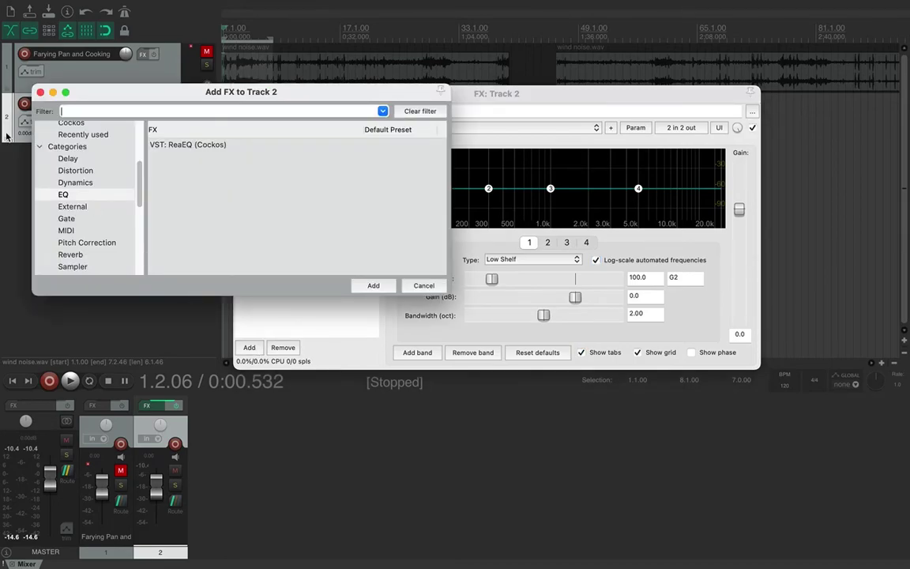
click(40, 92)
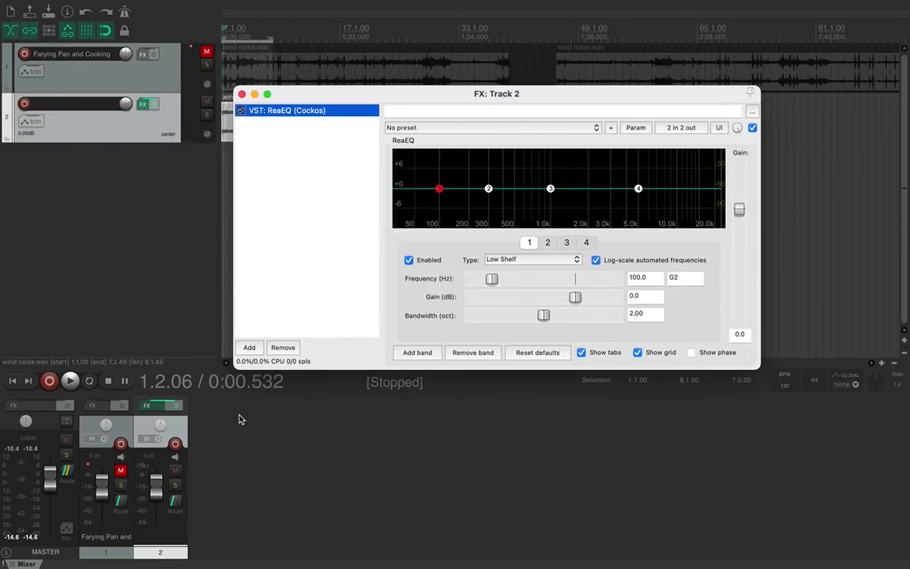
click(284, 348)
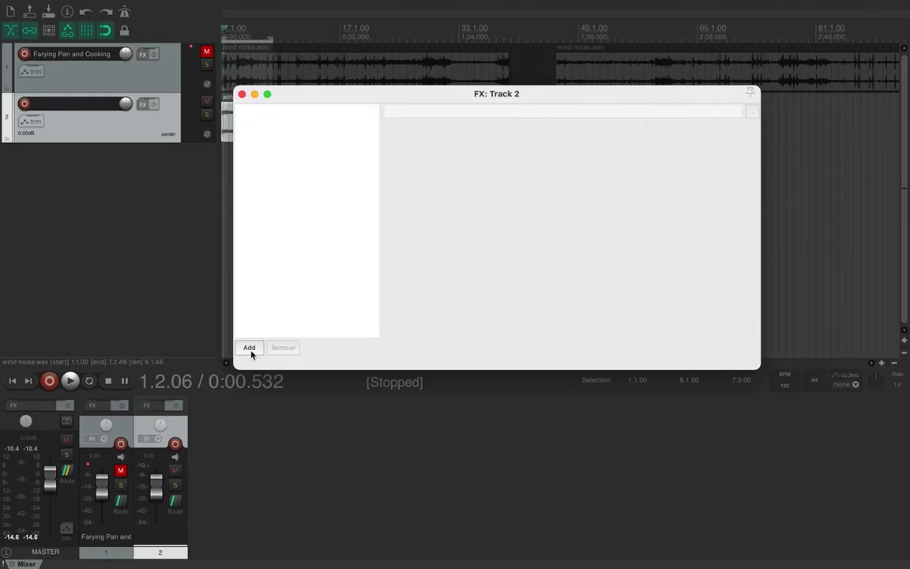
click(250, 348)
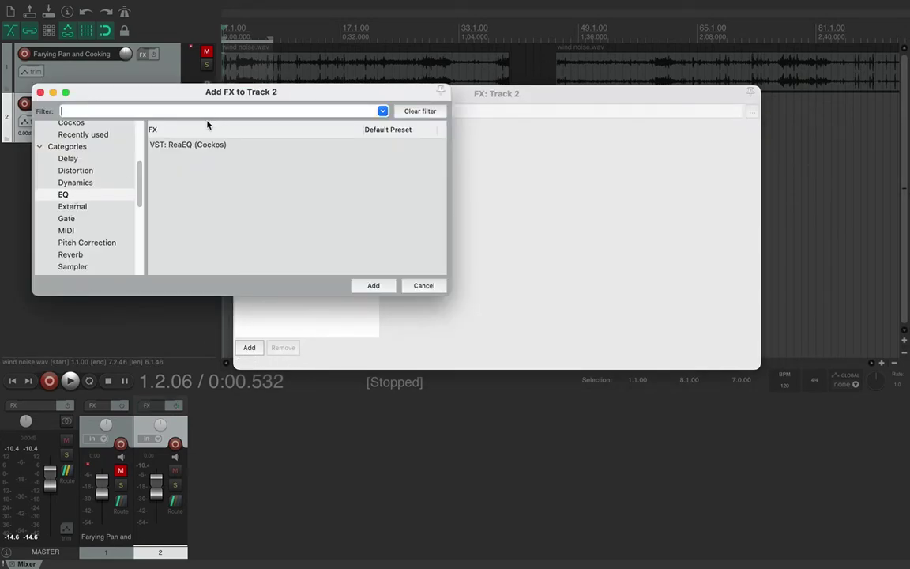
click(196, 146)
click(377, 286)
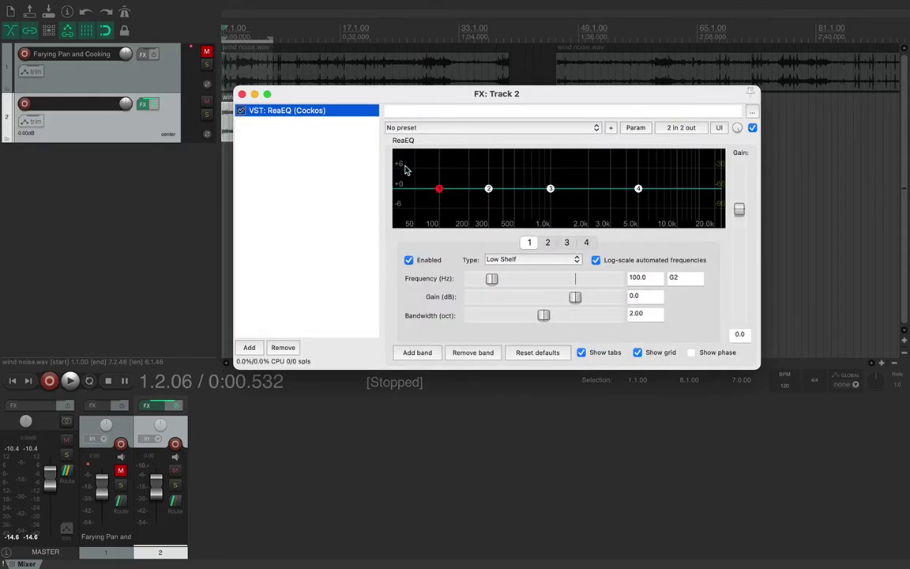
- Move the ReaEQ window clear of the track 2 clip and play it to watch its frequency spectrum, lowering the system volume
drag(354, 96, 296, 189)
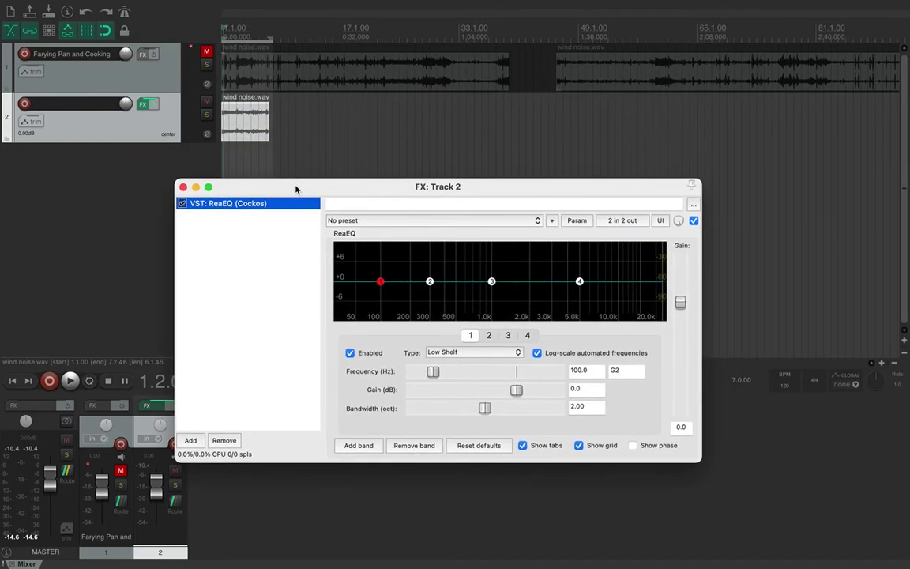
key(space)
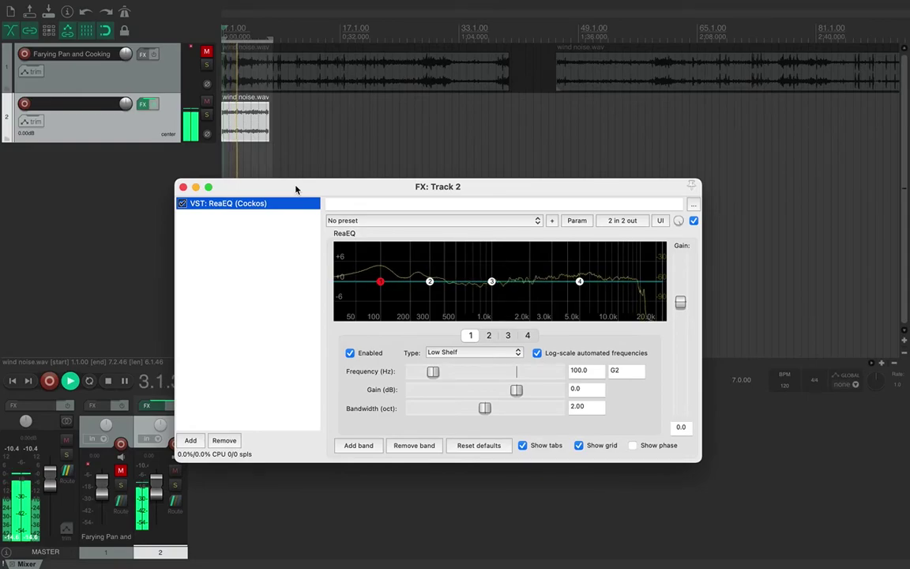
key(XF86AudioLowerVolume)
key(XF86AudioLowerVolume)
key(XF86AudioLowerVolume)
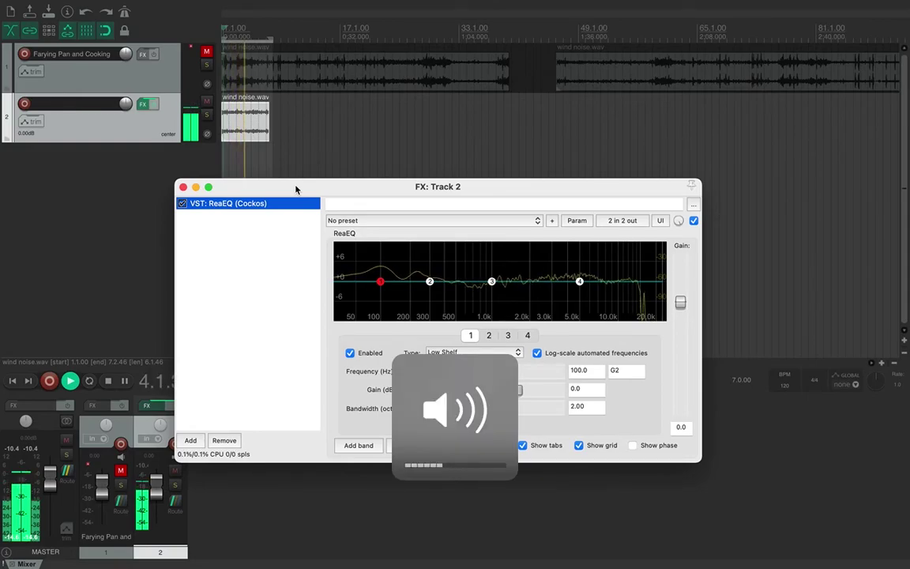
key(space)
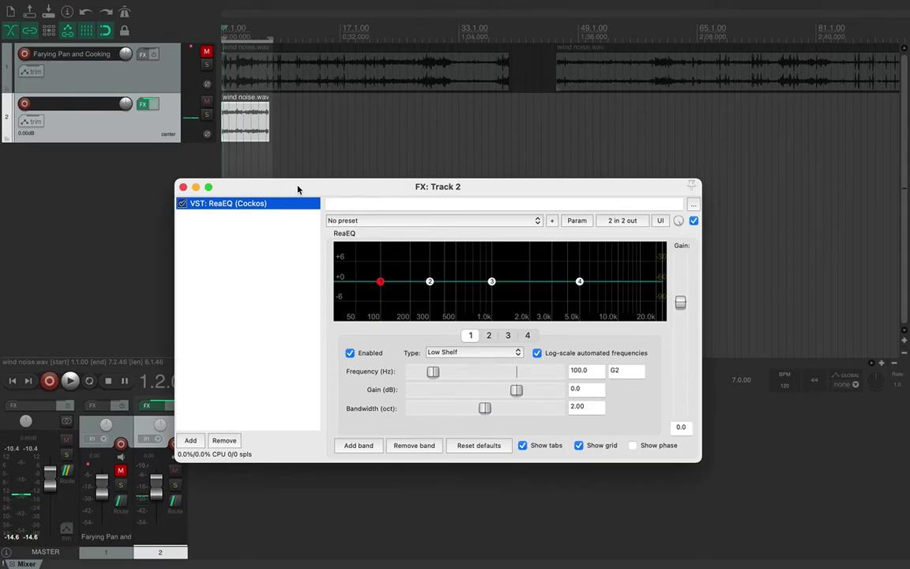
- Lower ReaEQ's low shelf band 1 to -8.2 dB at 89.2 Hz
mouse_move(379, 282)
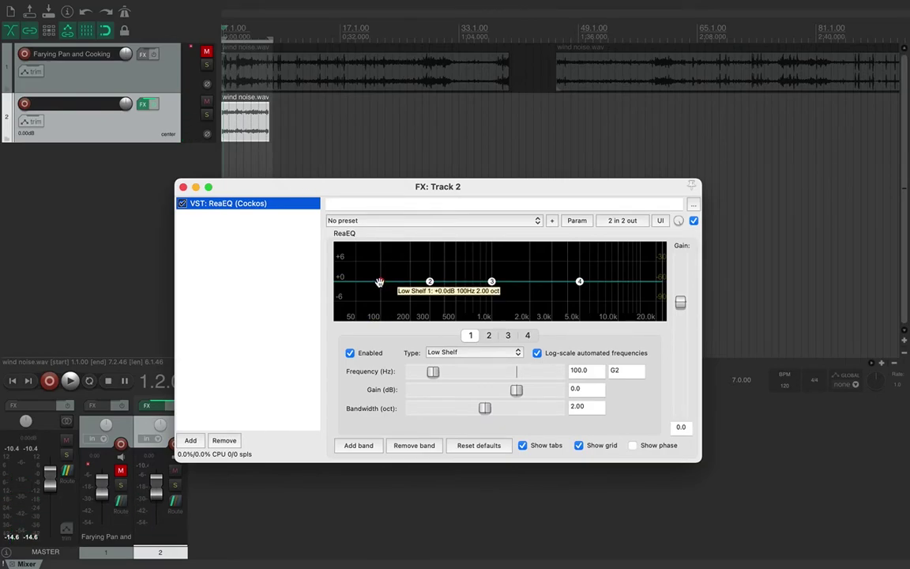
drag(379, 282, 376, 308)
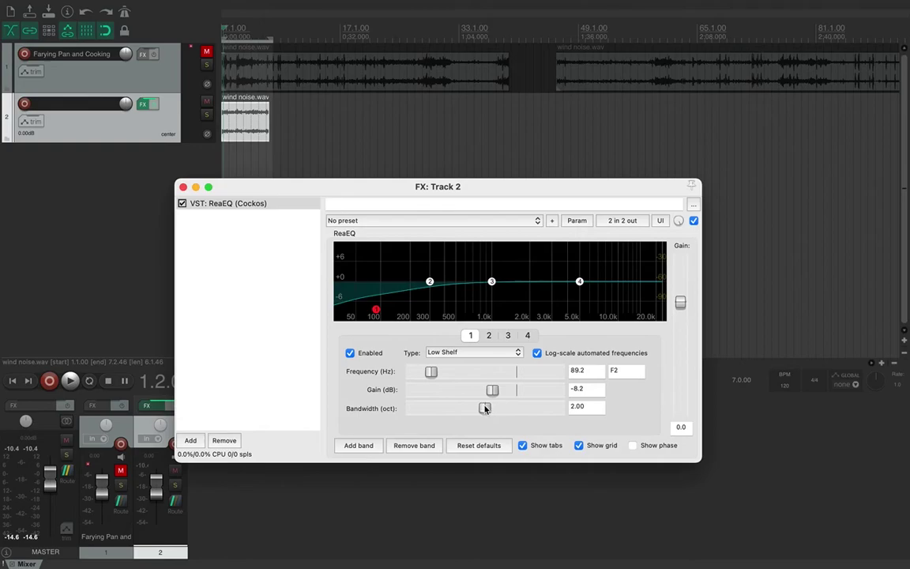
- Narrow ReaEQ's low shelf band 1 to 0.39 octaves and move it to 196.2 Hz at -8.8 dB
drag(485, 409, 424, 395)
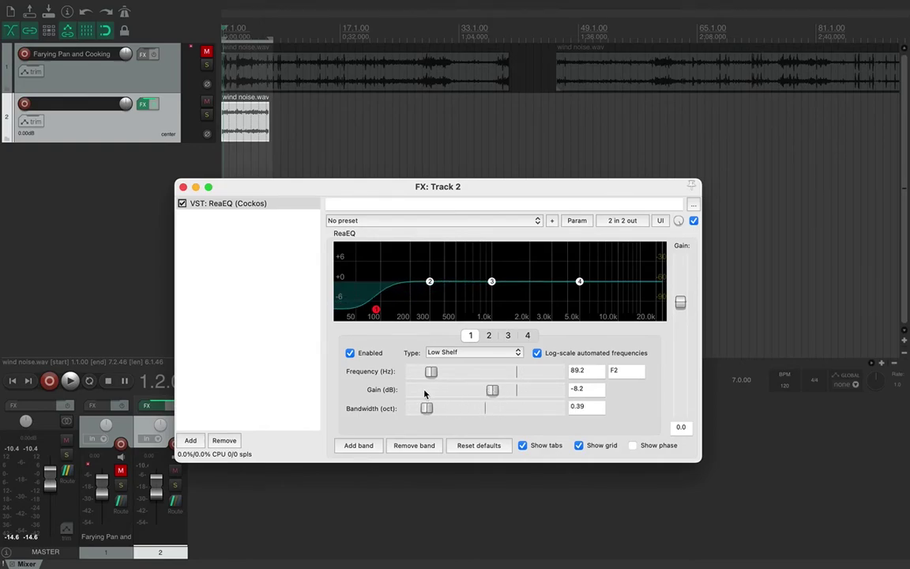
drag(376, 309, 409, 310)
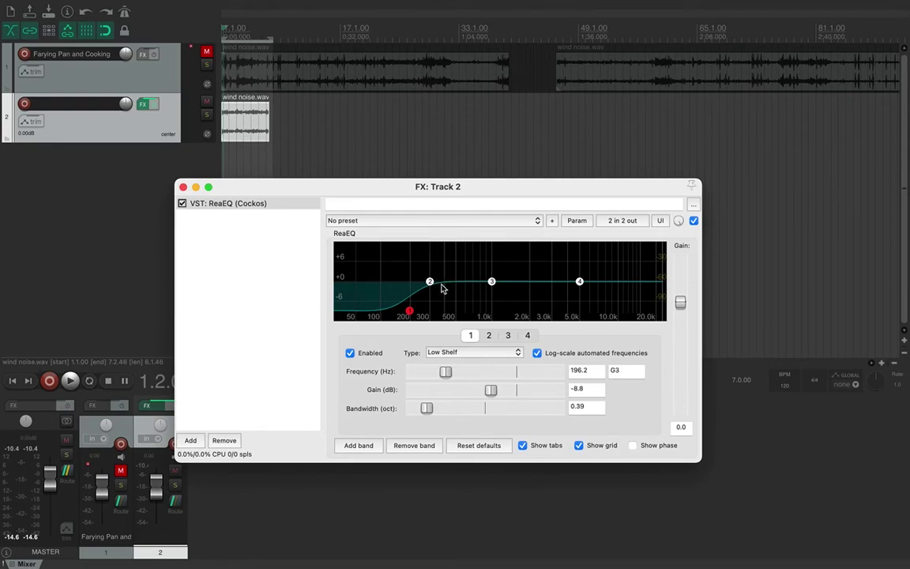
- Play the track 2 clip with the system volume raised, comparing it with ReaEQ switched off and on and with the whole effects chain bypassed and restored
key(space)
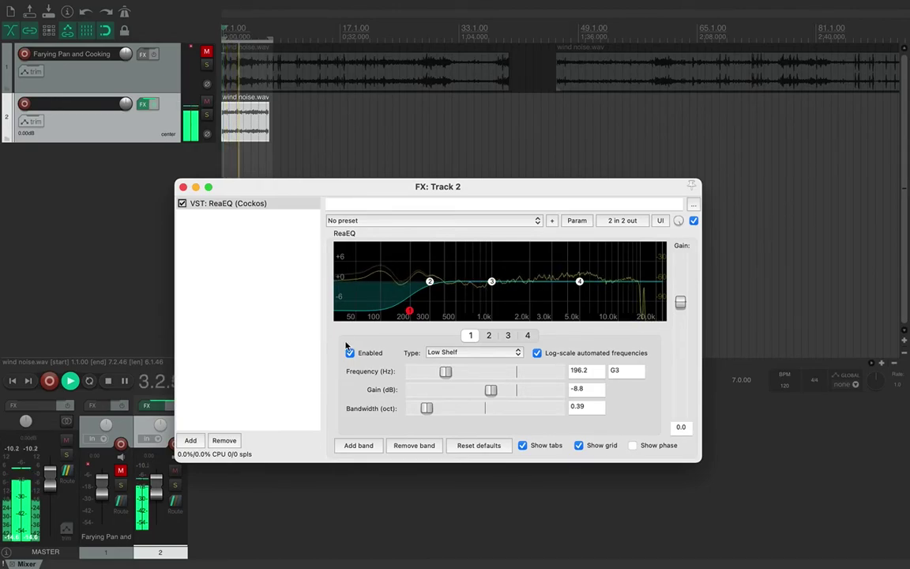
key(XF86AudioRaiseVolume)
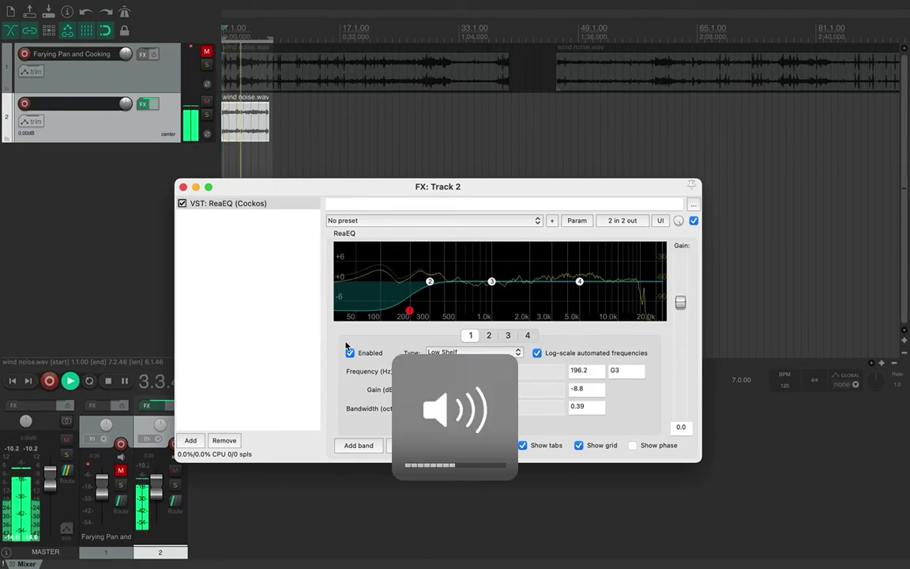
click(181, 204)
click(181, 204)
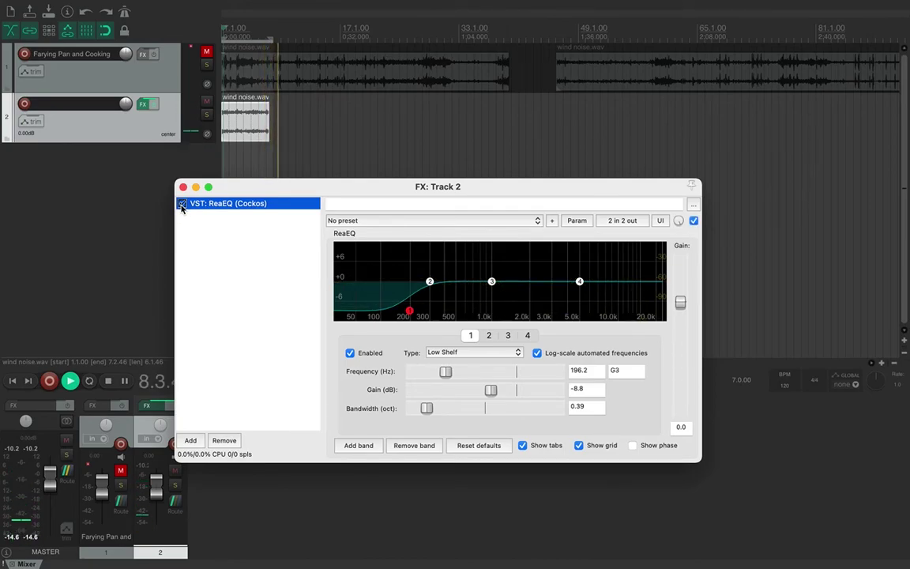
key(space)
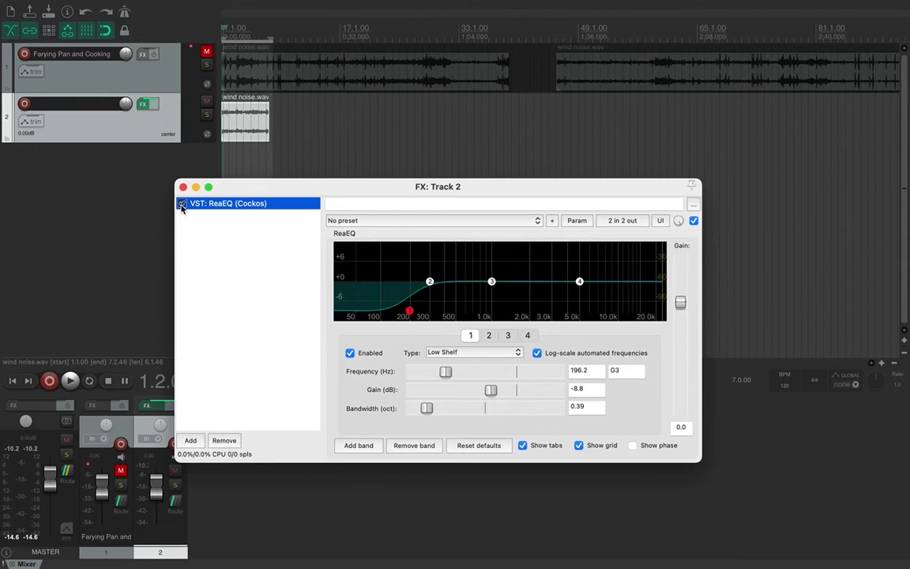
click(154, 106)
key(space)
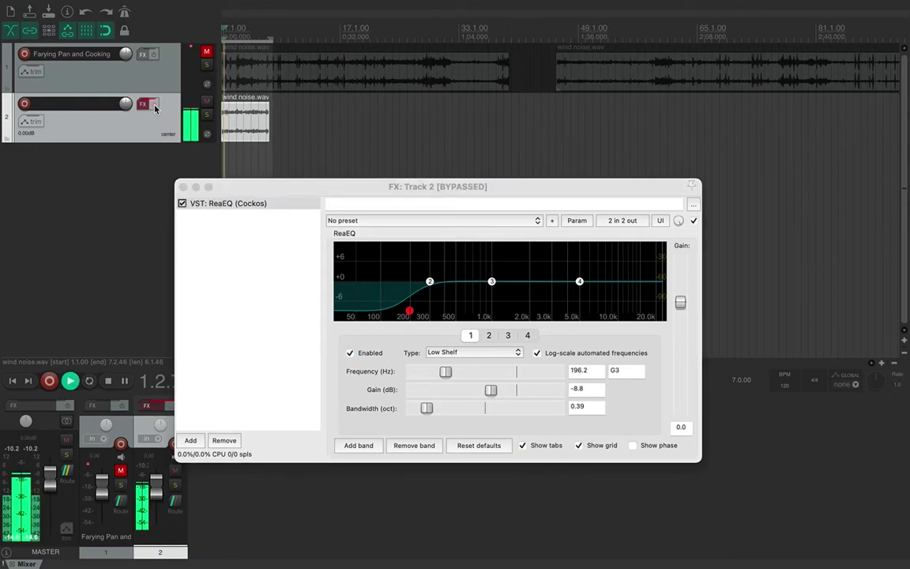
key(XF86AudioRaiseVolume)
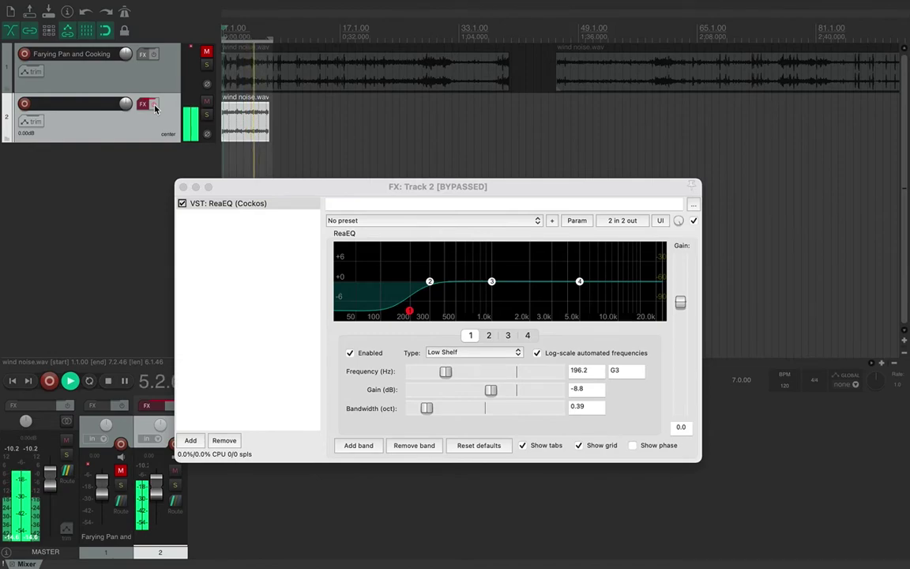
click(154, 106)
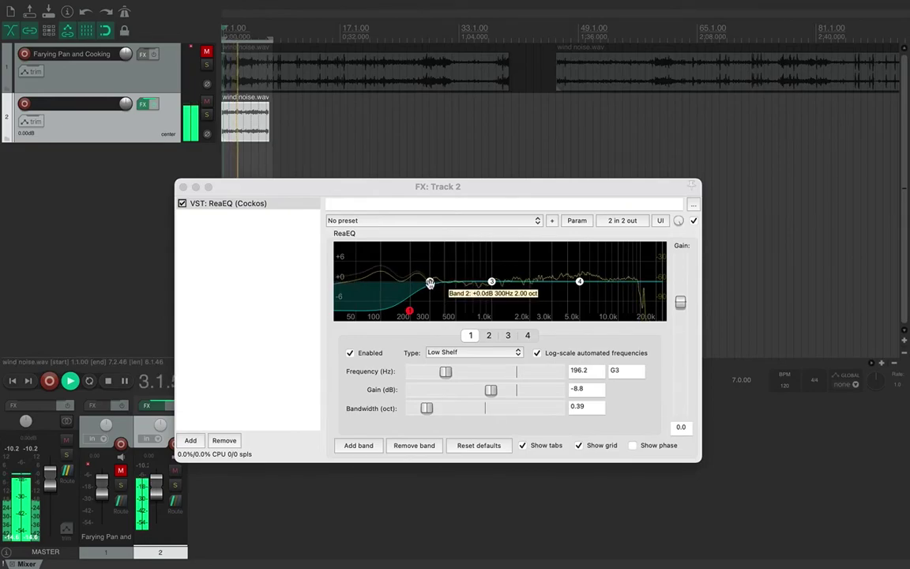
key(space)
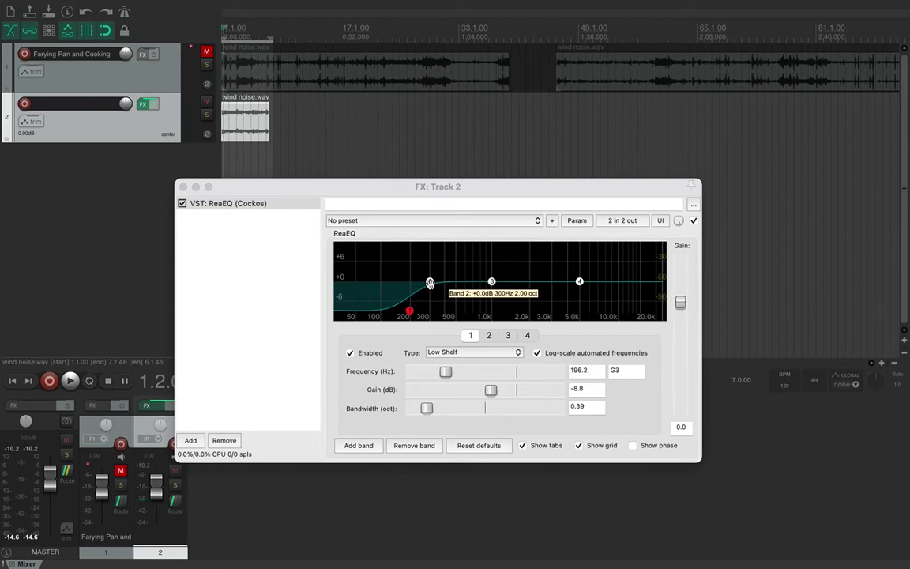
- Shape ReaEQ's band 2 into a narrow cut of -7.0 dB at 510.5 Hz with a bandwidth of 0.13 octaves
click(429, 282)
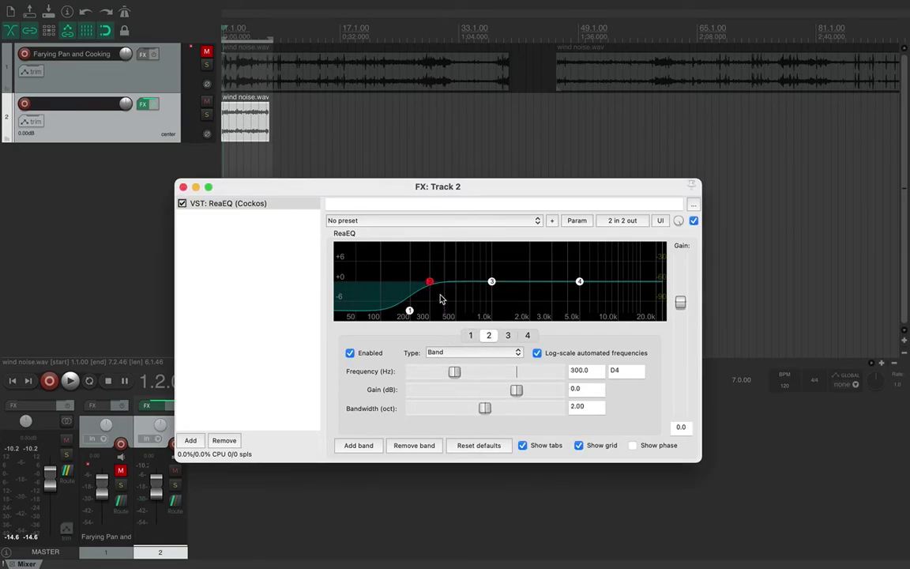
mouse_move(431, 283)
mouse_down()
mouse_move(429, 299)
mouse_move(435, 291)
mouse_up()
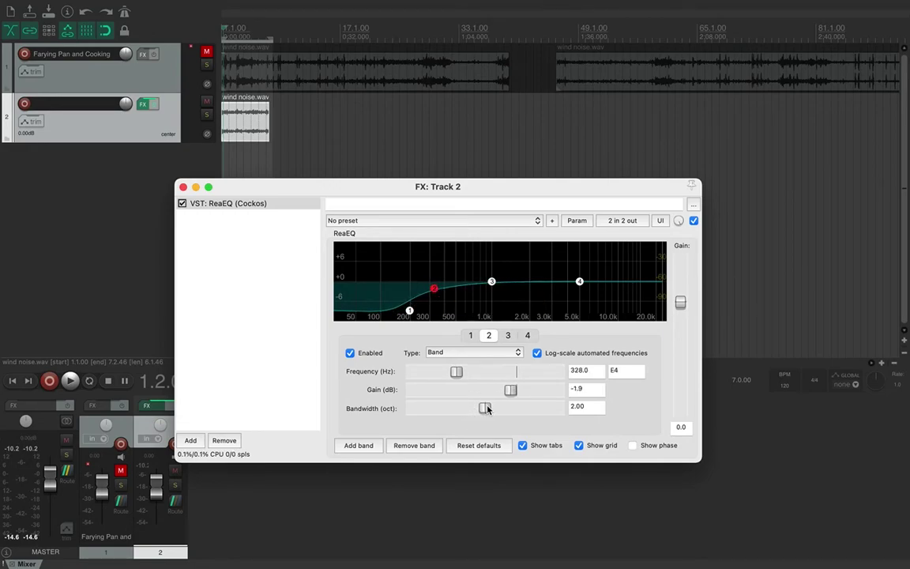
drag(456, 409, 486, 413)
drag(456, 372, 466, 373)
drag(485, 412, 418, 413)
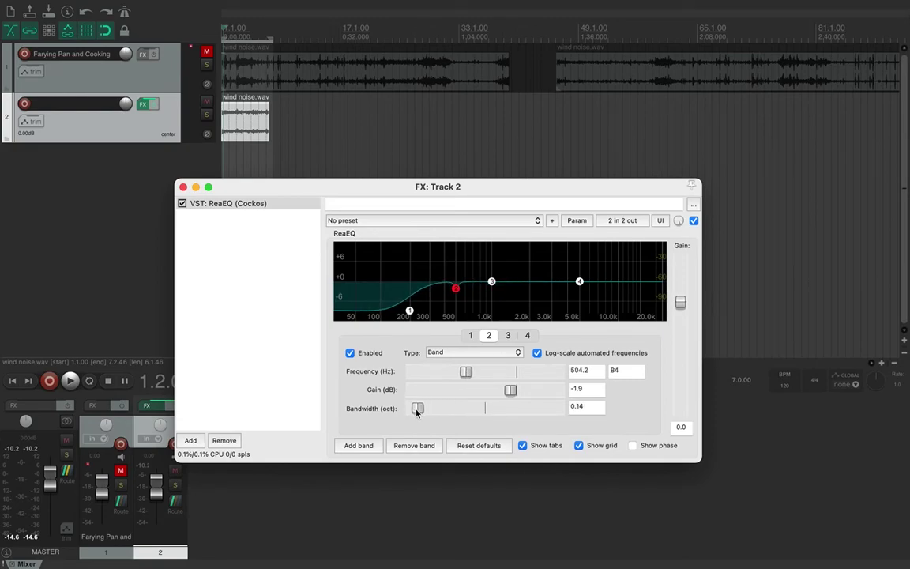
drag(456, 296, 456, 306)
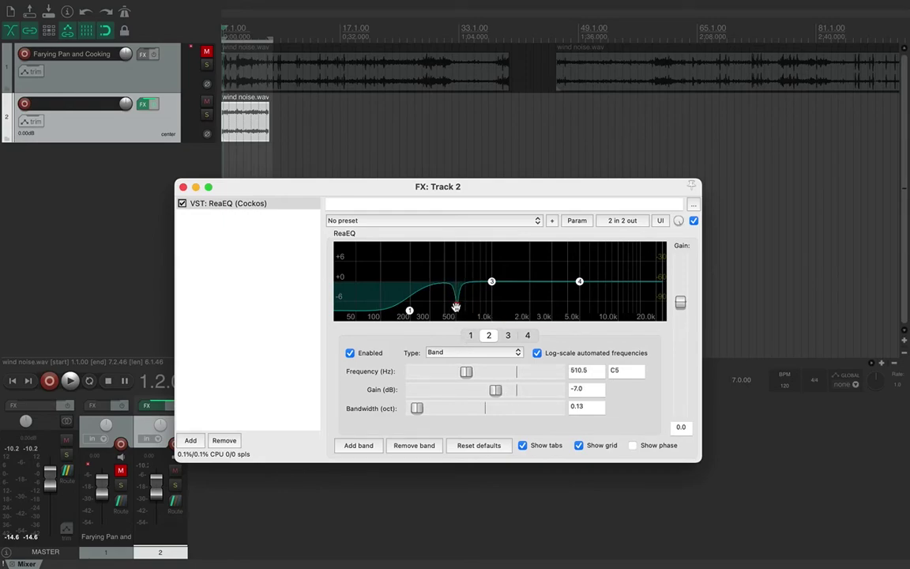
- Move the band 2 cut down to 333.1 Hz and narrow its bandwidth to 0.06 octaves
mouse_move(466, 374)
mouse_down()
mouse_move(451, 373)
mouse_move(461, 375)
mouse_up()
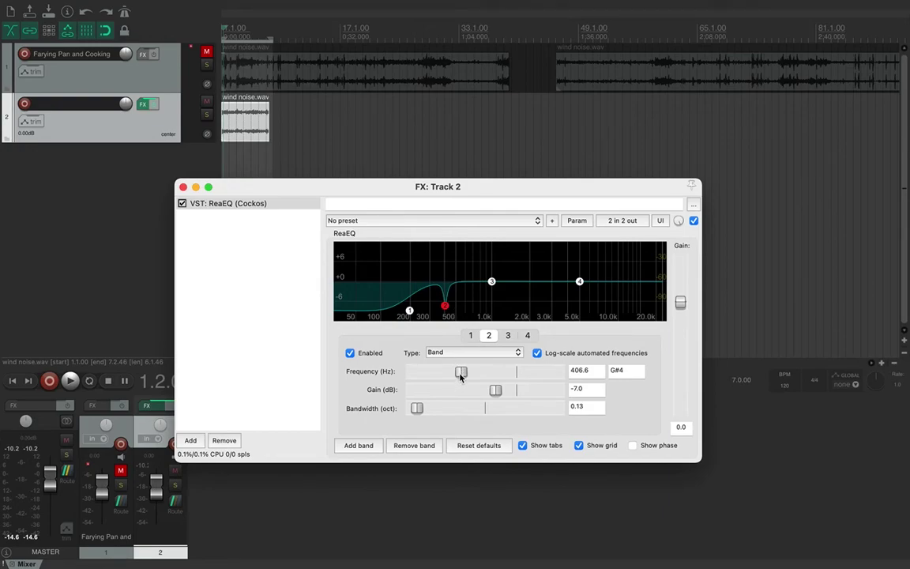
mouse_move(462, 374)
mouse_down()
mouse_move(480, 376)
mouse_move(456, 376)
mouse_up()
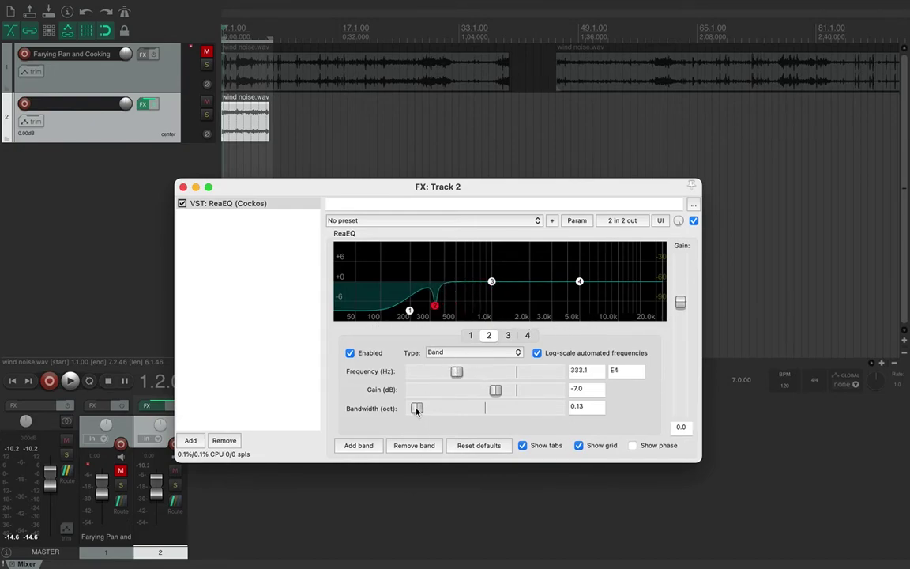
mouse_move(419, 411)
mouse_down()
mouse_move(540, 411)
mouse_move(416, 409)
mouse_up()
drag(418, 370, 413, 373)
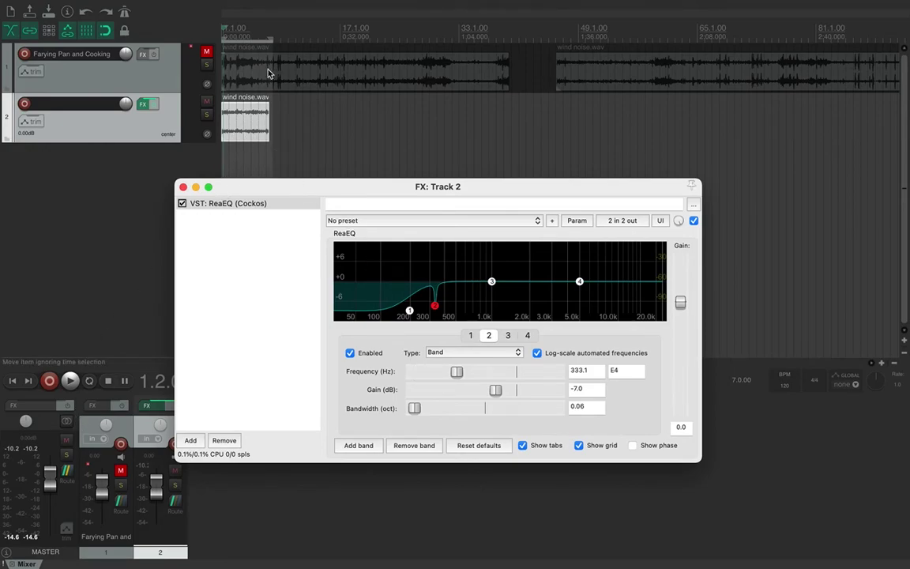
- Shorten the time selection to end at 7.1.00, inside the track 2 clip, and play it with repeat turned on
drag(271, 38, 266, 39)
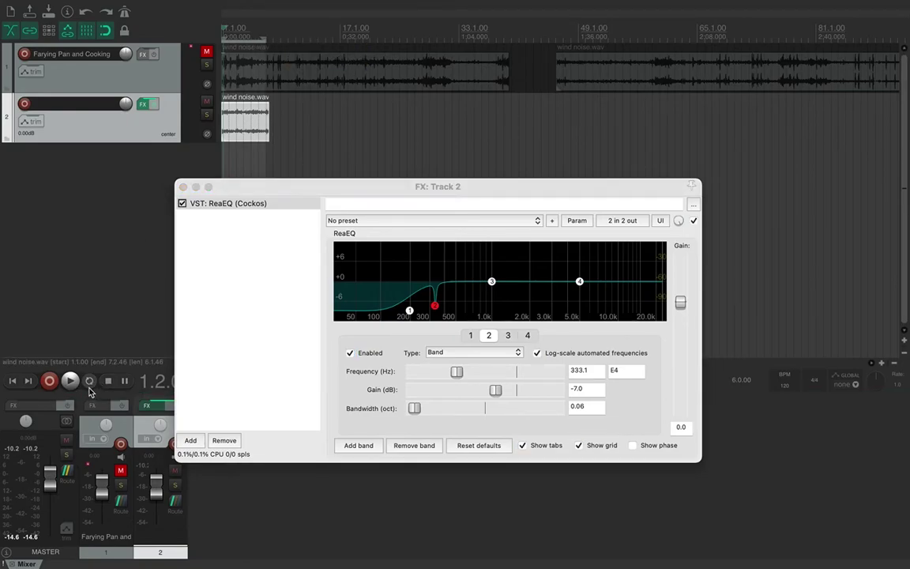
click(89, 387)
click(76, 385)
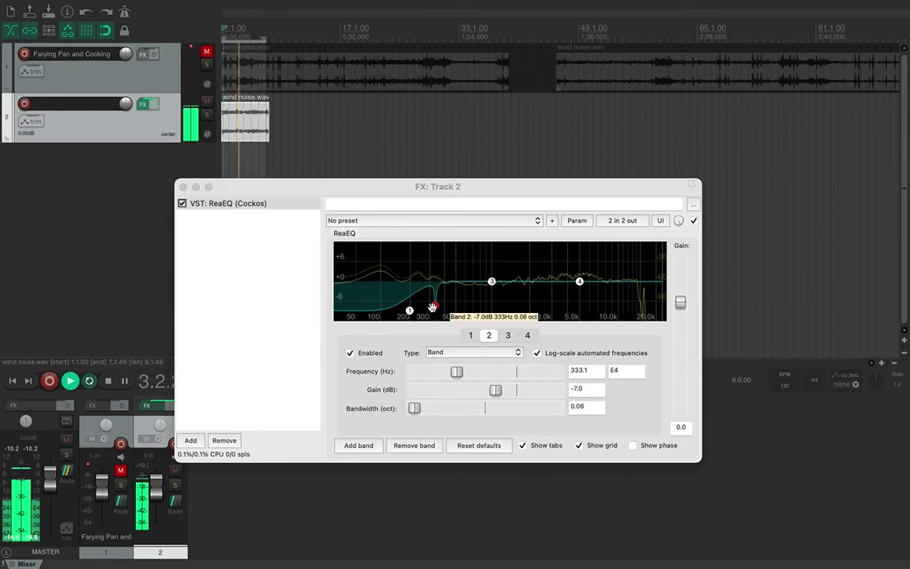
- Adjust band 2 during looped playback to -9.1 dB at 328.8 Hz with a bandwidth of 0.17 octaves
mouse_move(433, 308)
mouse_down()
mouse_move(437, 273)
mouse_move(430, 298)
mouse_move(443, 313)
mouse_up()
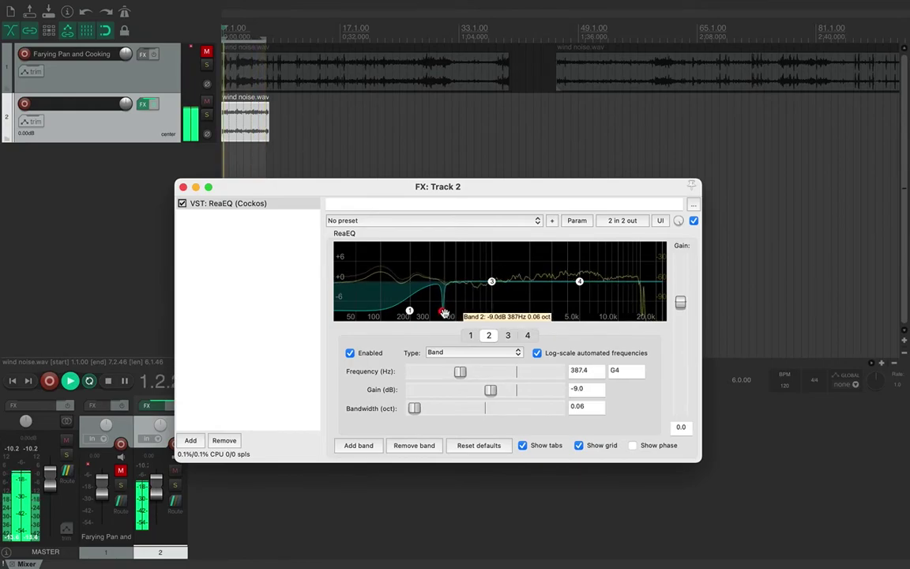
drag(445, 313, 431, 312)
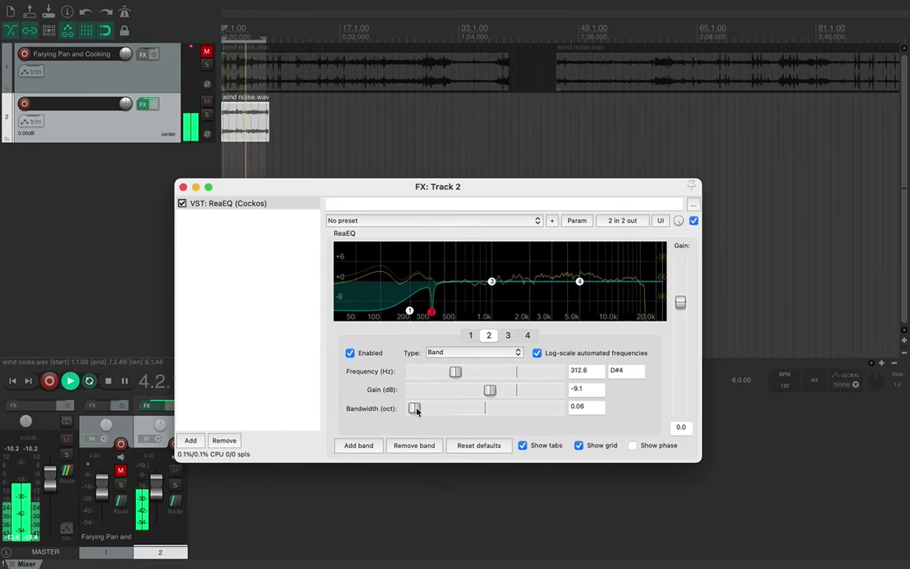
drag(414, 407, 417, 410)
drag(431, 314, 437, 314)
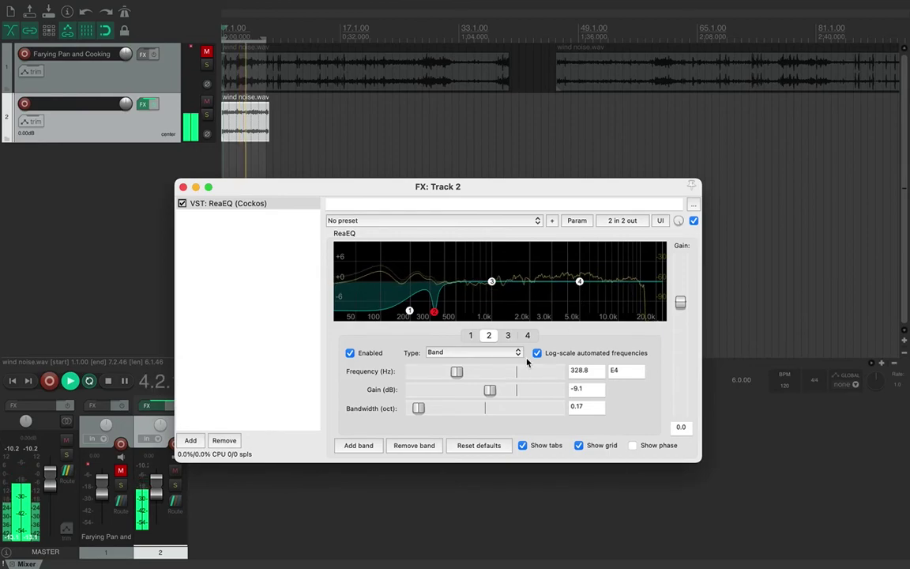
- Set ReaEQ's high shelf band 4 to -1.1 dB at 5057.7 Hz with a bandwidth of 3.90 octaves
click(580, 282)
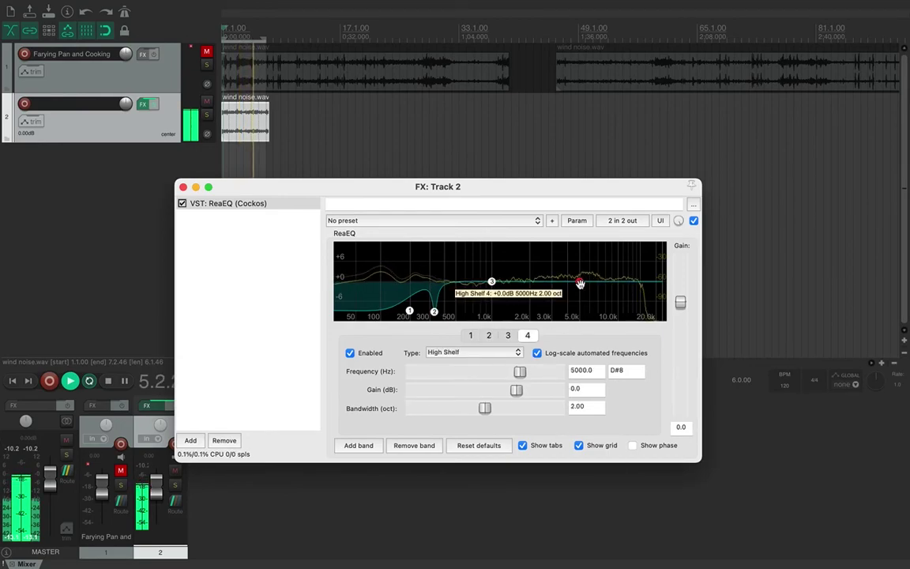
drag(580, 282, 580, 291)
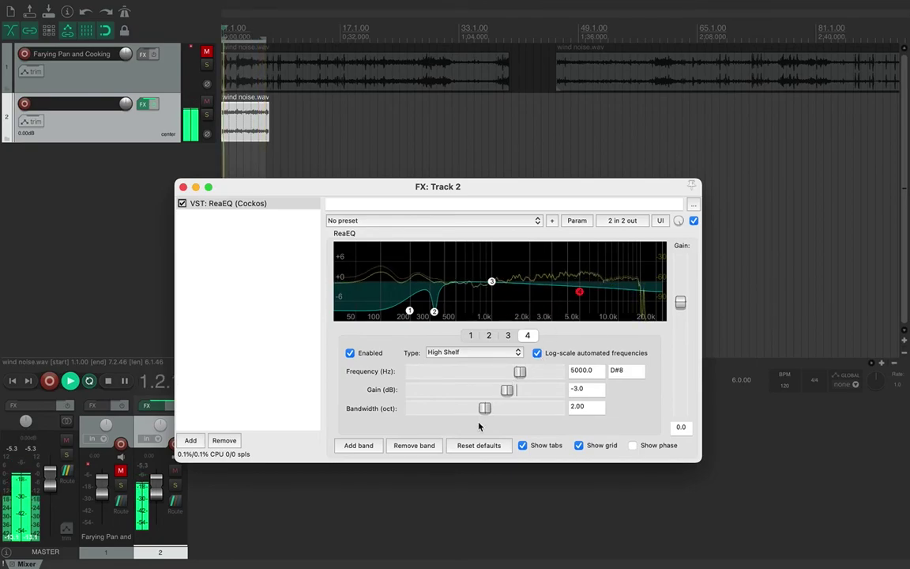
drag(483, 406, 575, 407)
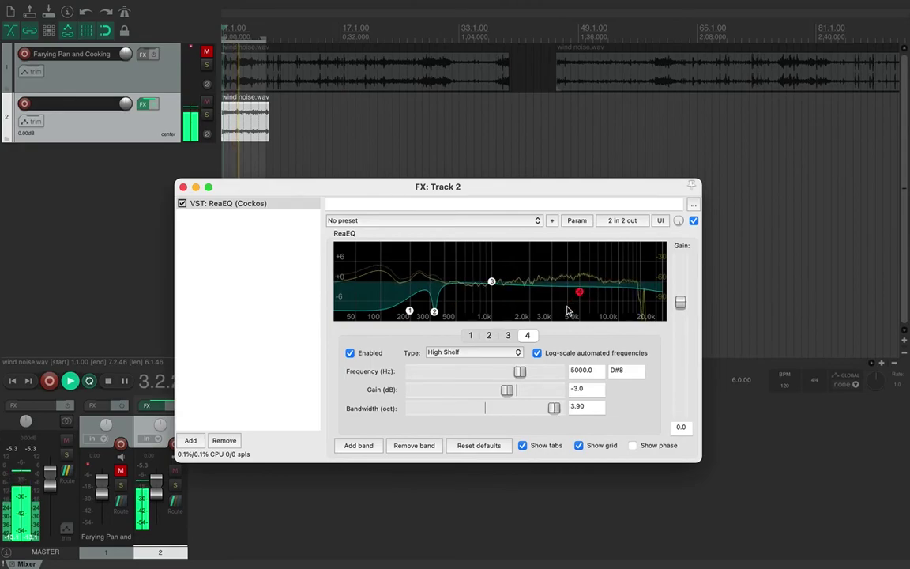
drag(579, 293, 581, 286)
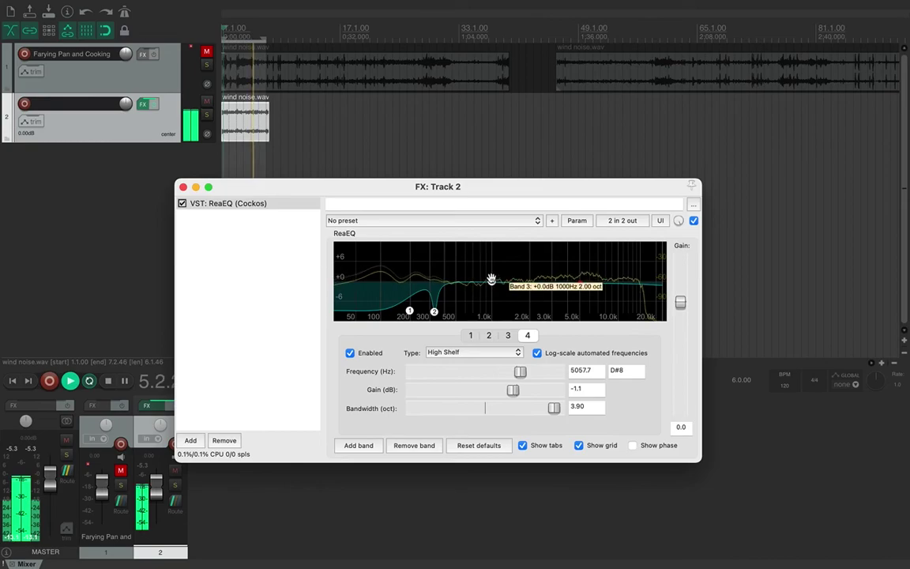
- Set ReaEQ's band 3 to -3.8 dB at 1876.1 Hz with a bandwidth of 0.24 octaves, and close track 2's effects window
drag(491, 279, 524, 280)
mouse_move(485, 408)
mouse_down()
mouse_move(473, 408)
mouse_move(522, 408)
mouse_move(470, 414)
mouse_up()
drag(500, 374, 419, 413)
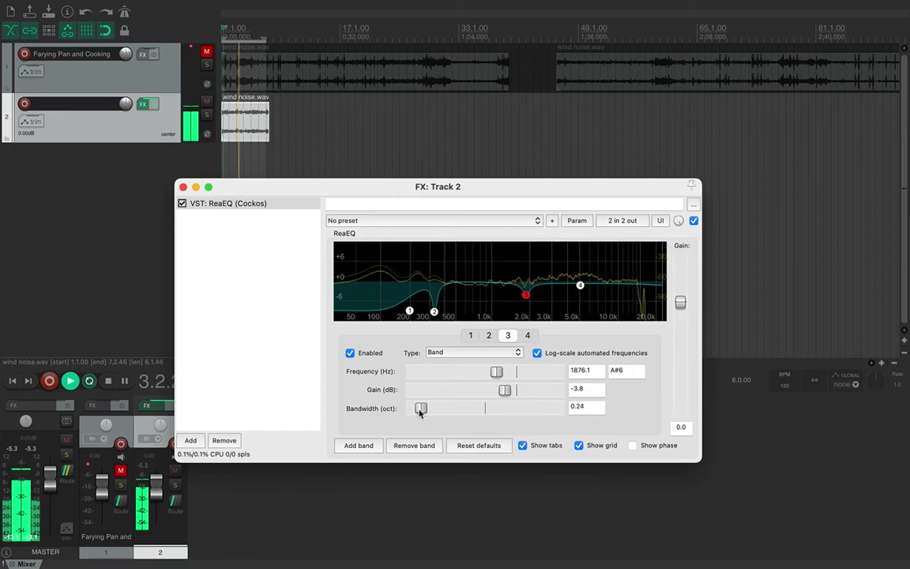
click(529, 335)
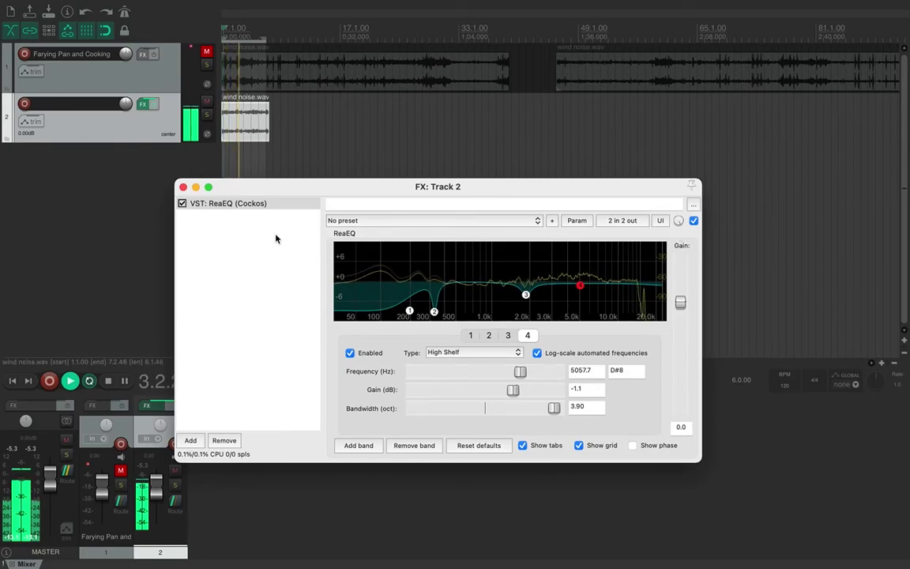
click(183, 188)
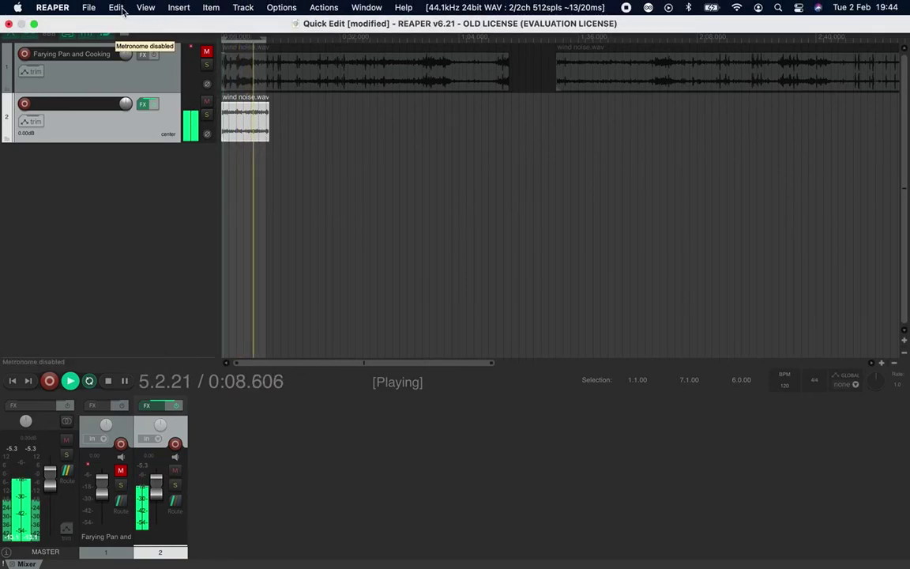
- Open the project's render settings and name the output file "Frying pan"
click(117, 7)
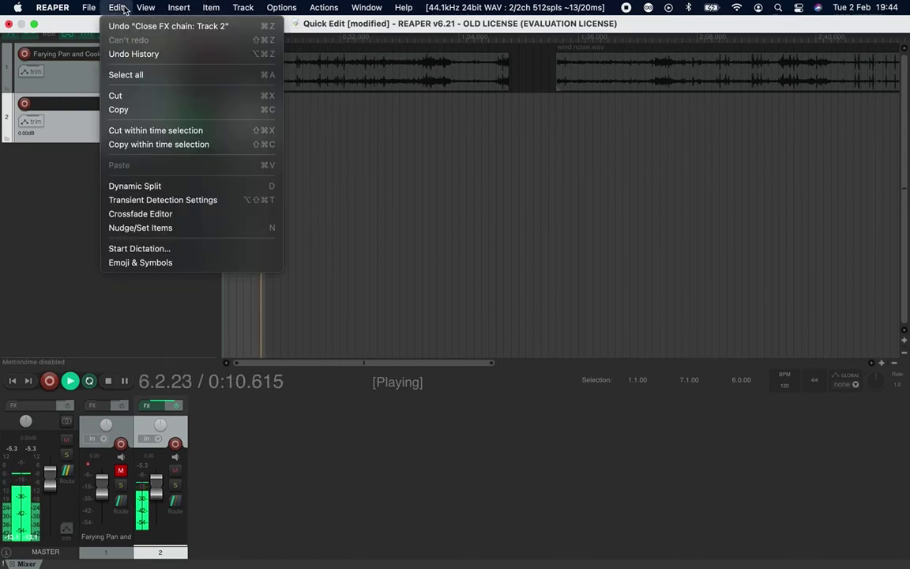
mouse_move(88, 8)
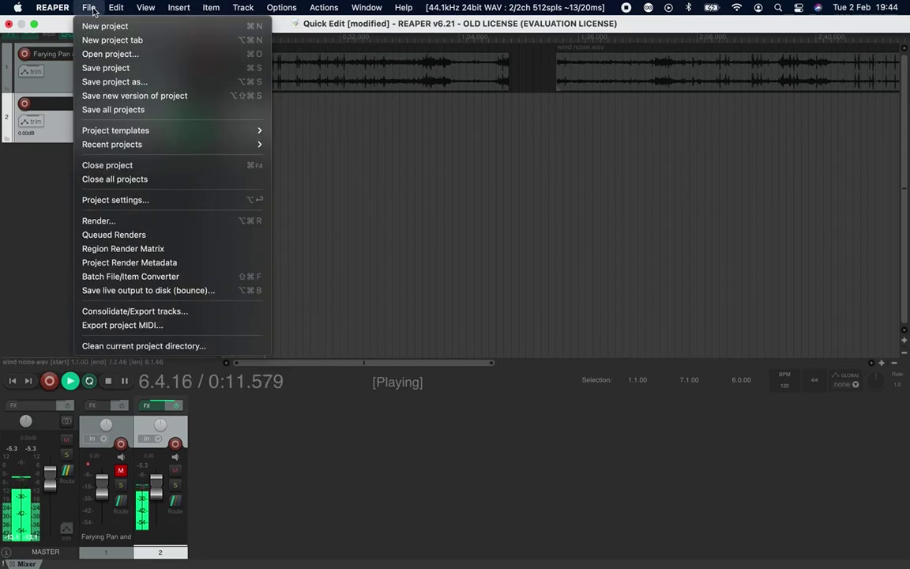
click(120, 221)
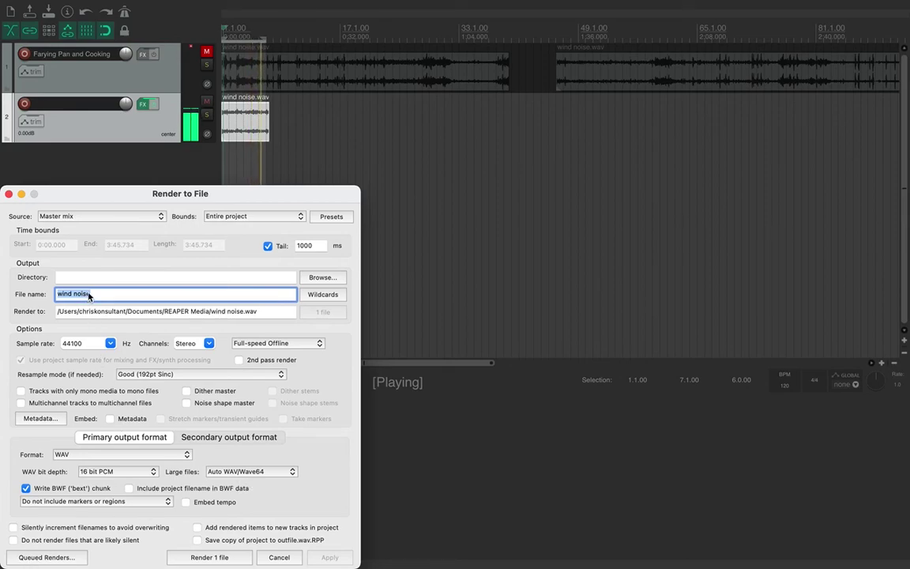
text(F)
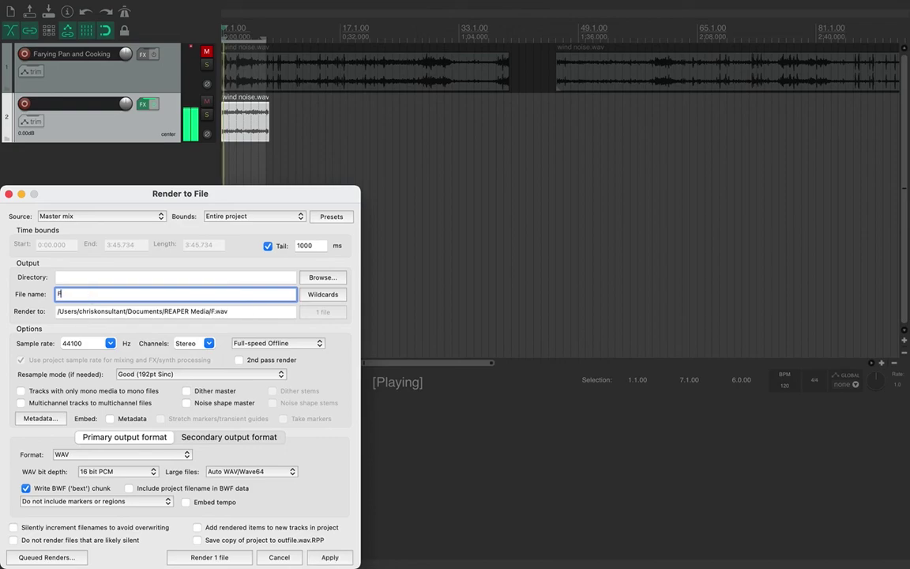
text(pan)
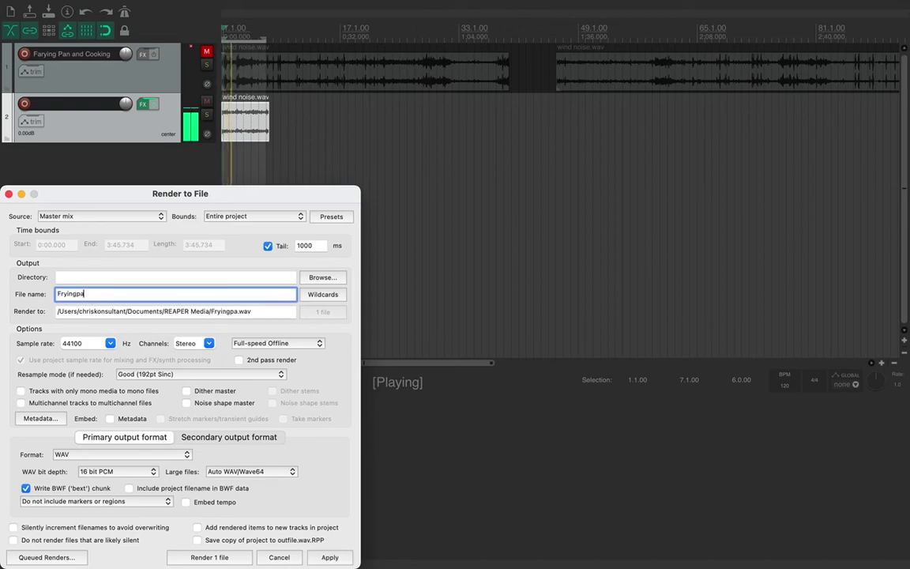
key(Left)
key(Left)
key(Left)
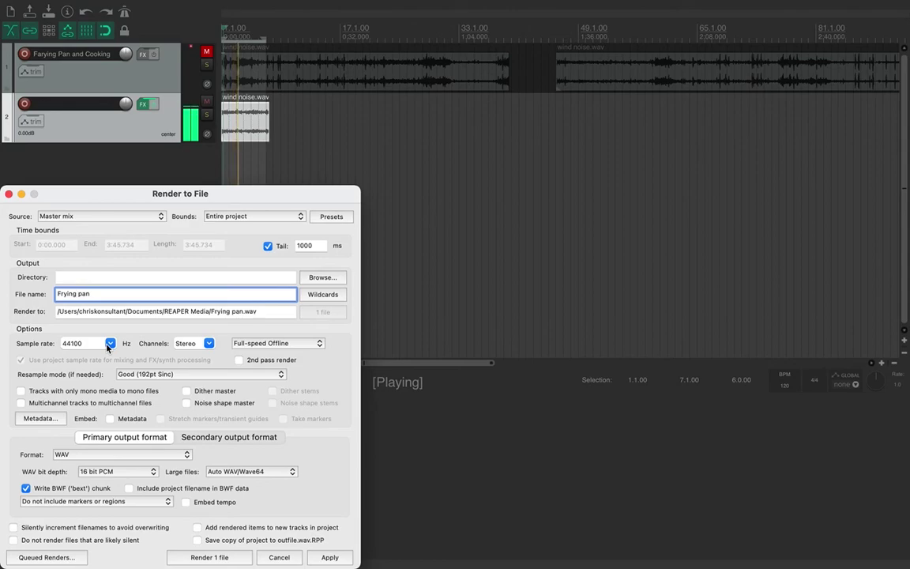
- Render the entire project to the "Frying pan" WAV file and close the render report
mouse_move(229, 564)
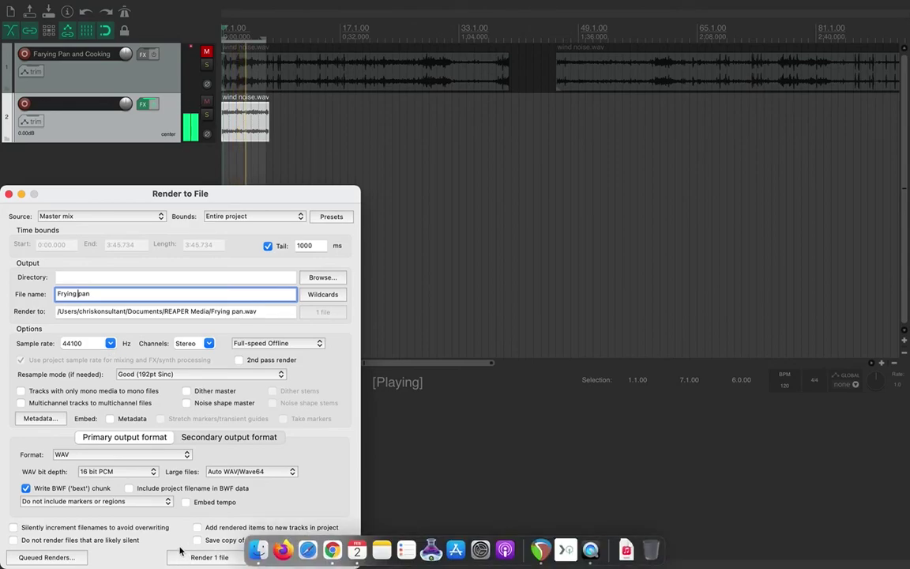
click(203, 557)
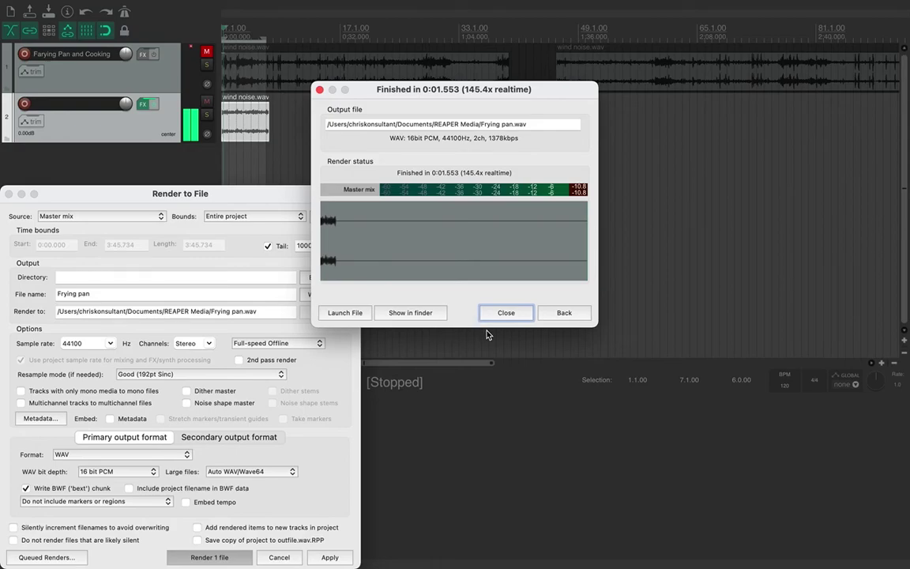
click(506, 316)
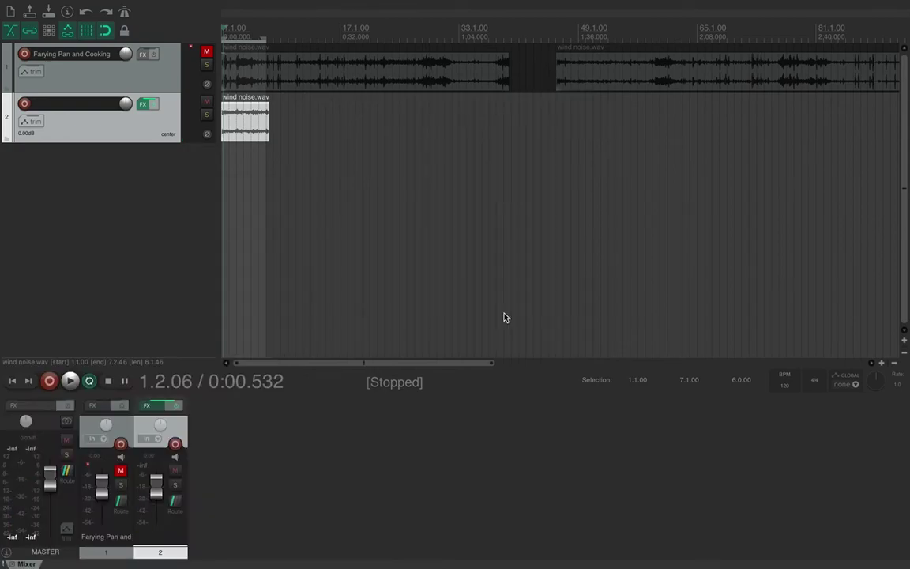
mouse_move(51, 3)
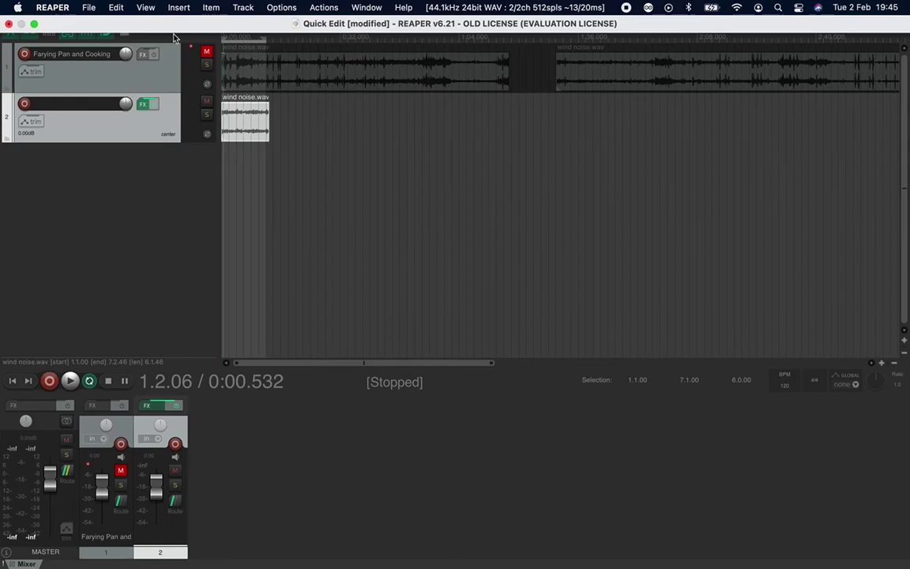
click(146, 7)
mouse_move(117, 7)
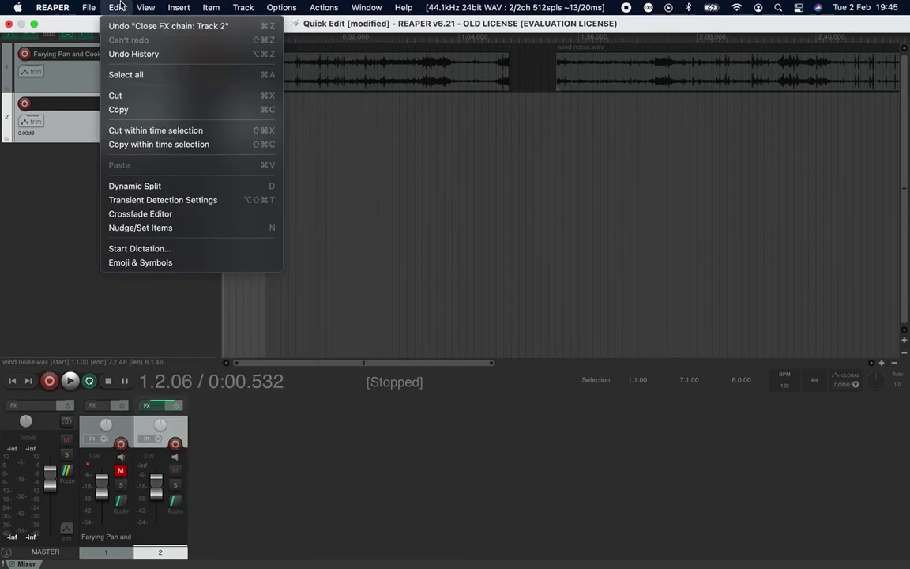
mouse_move(88, 7)
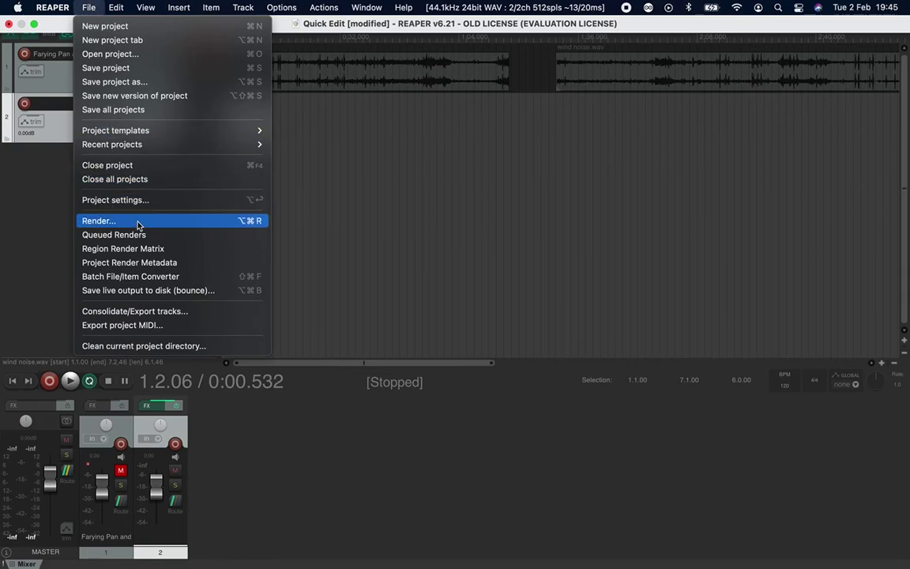
mouse_move(256, 6)
click(84, 239)
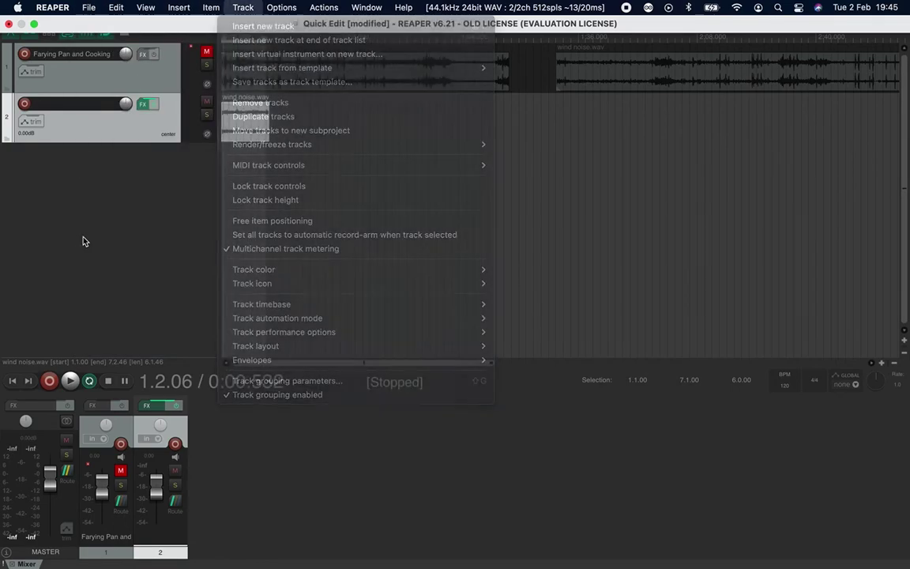
- Reopen the project's render settings and turn off the tail for the entire-project bounds
key(super+alt+r)
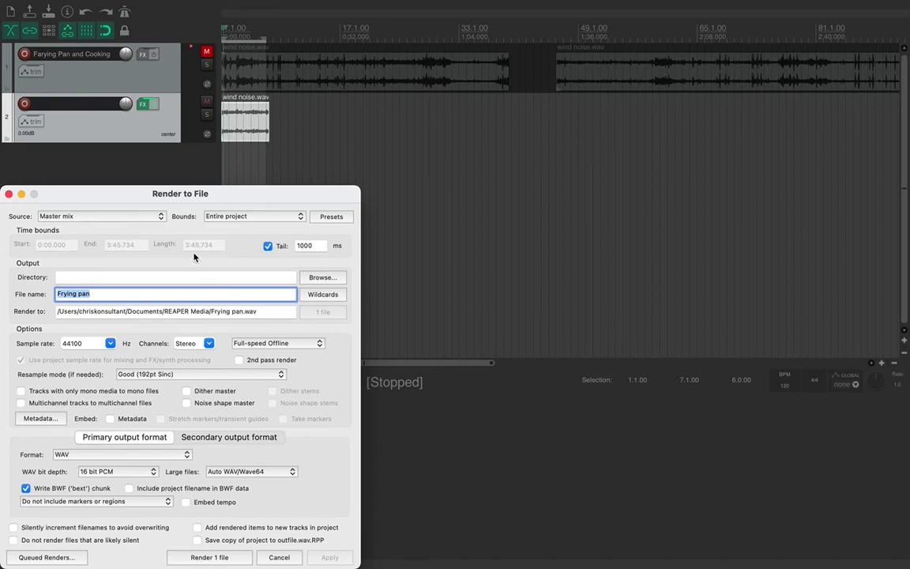
click(269, 246)
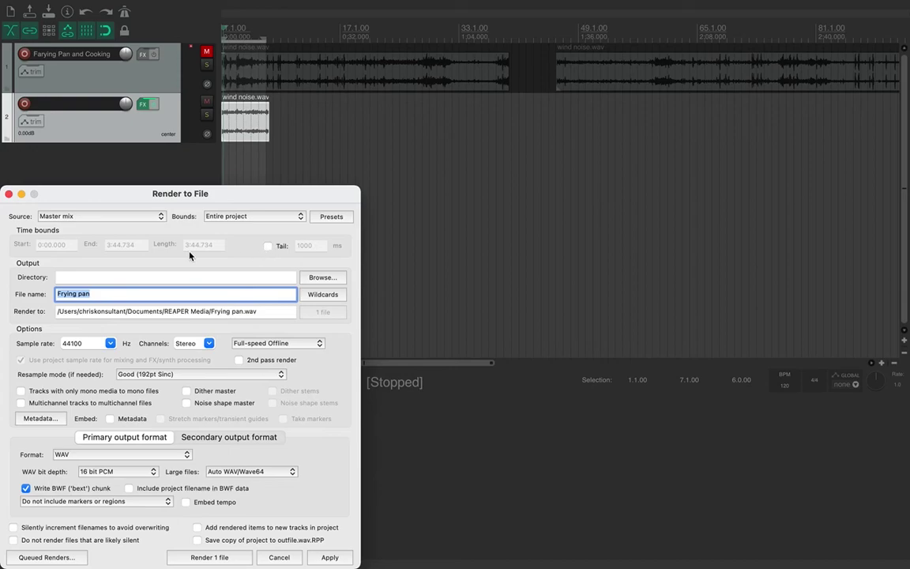
- Try the selected regions as render bounds with a 1000 ms tail and apply the settings
click(283, 218)
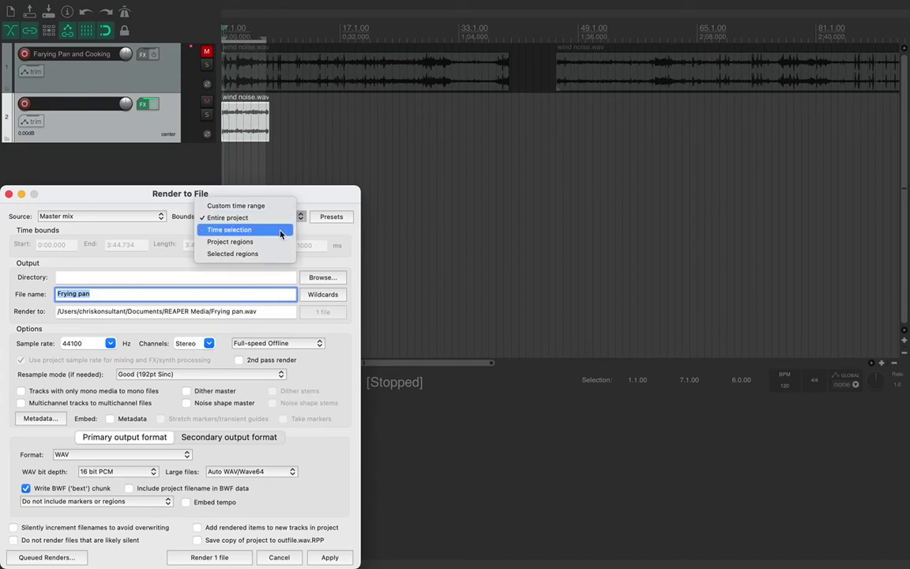
click(276, 254)
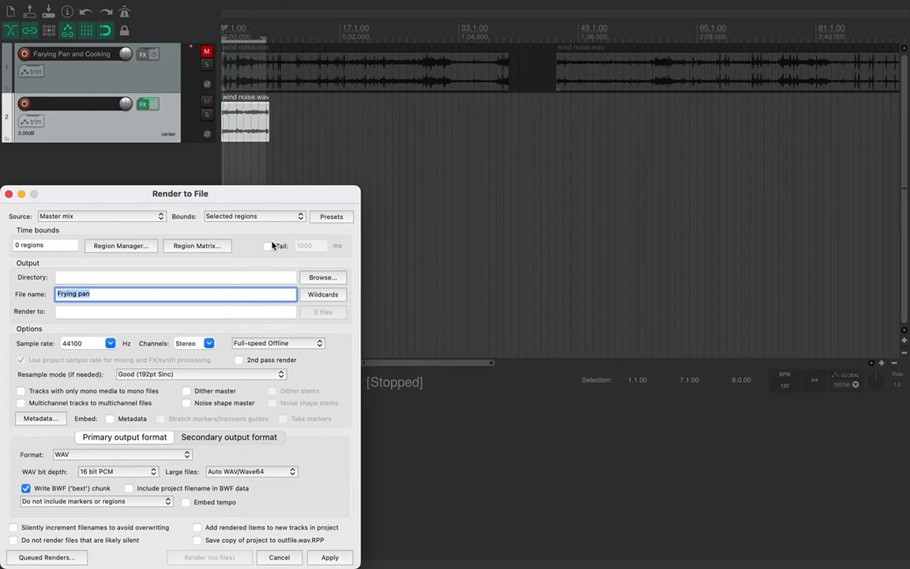
click(268, 246)
click(327, 558)
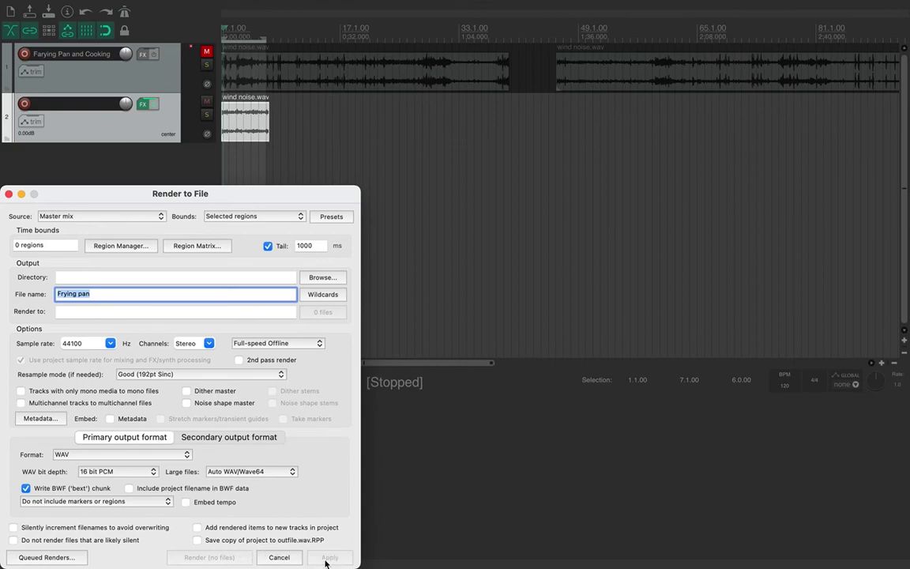
- Check the list of queued renders and close it
click(48, 557)
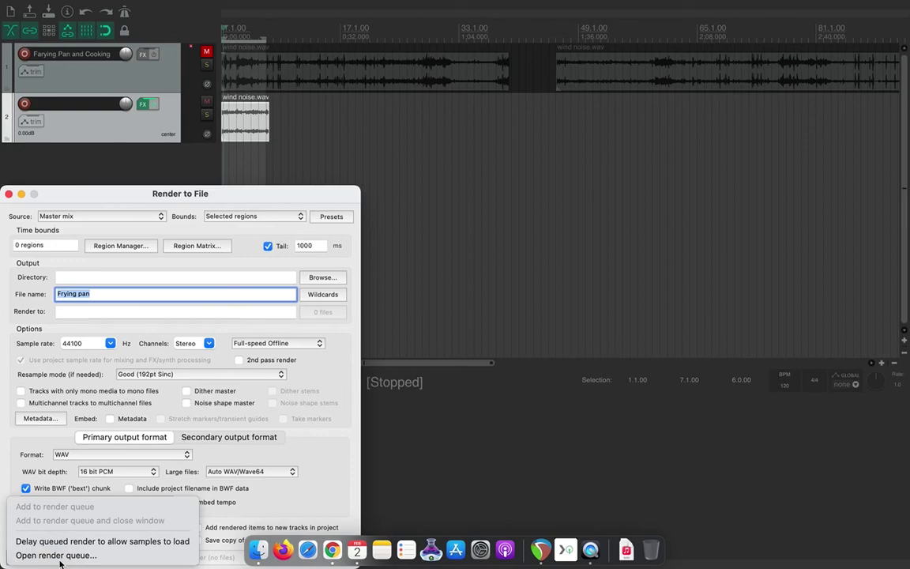
click(60, 560)
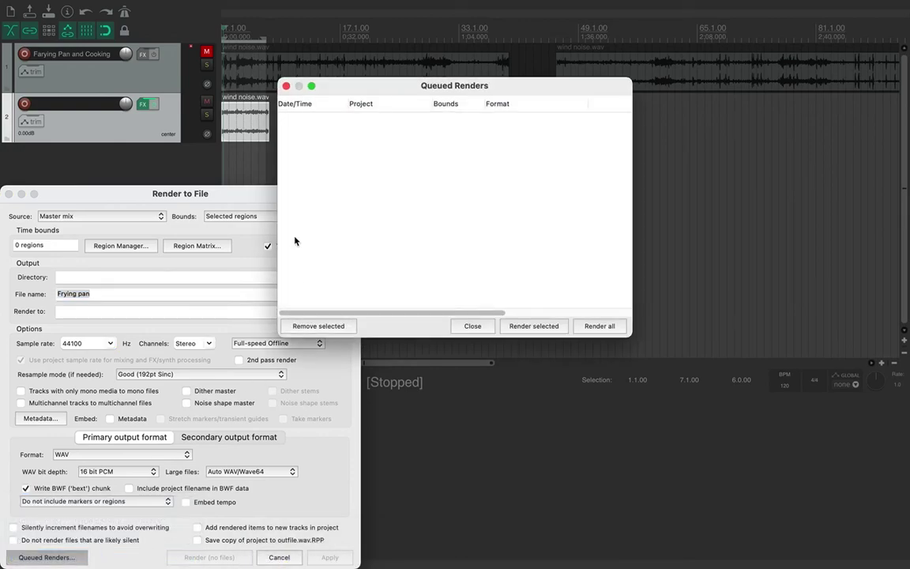
click(285, 85)
- Name the output file "Frying pan 1" and set the render bounds to the time selection
click(125, 297)
text(1)
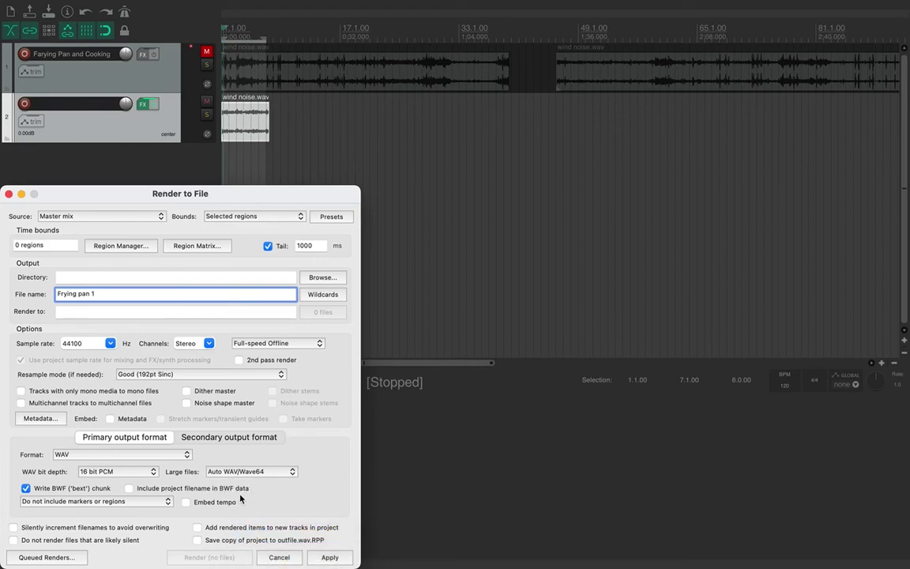
drag(168, 200, 512, 66)
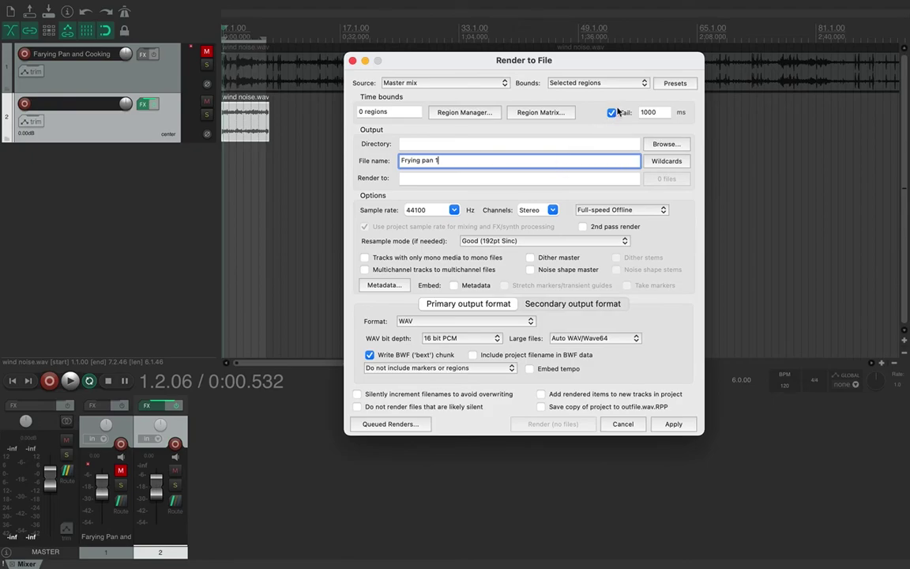
click(620, 81)
click(620, 82)
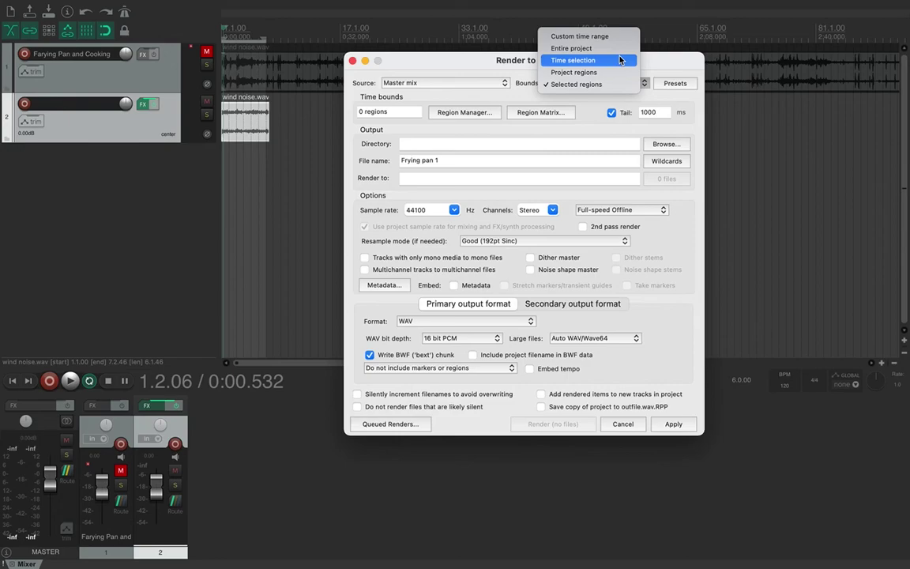
click(620, 60)
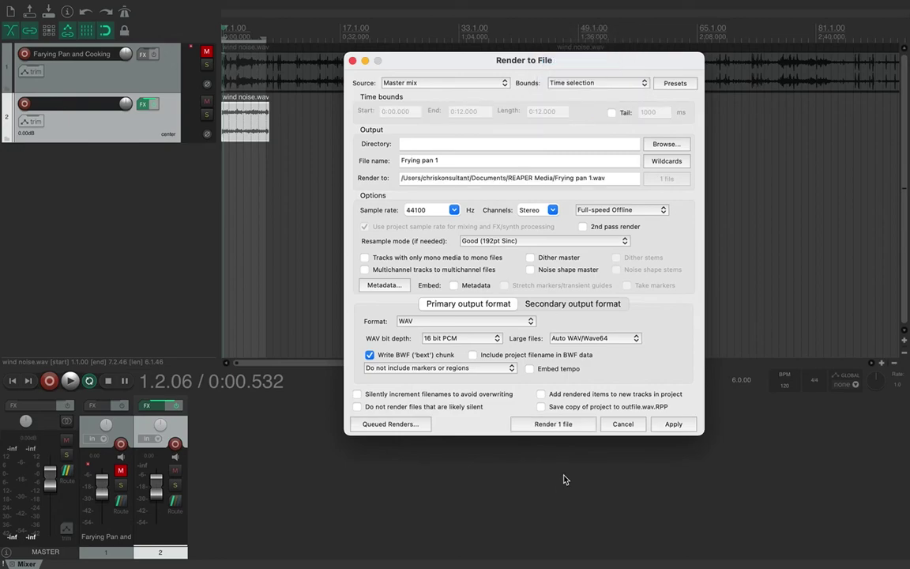
- Render "Frying pan 1" to WAV, reveal the rendered file in Finder, and close the render report
click(565, 425)
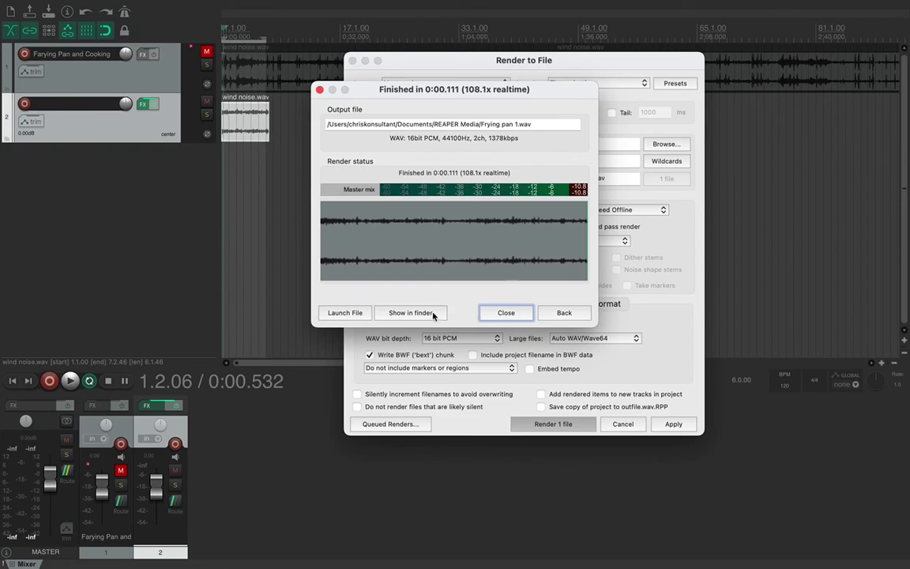
click(411, 314)
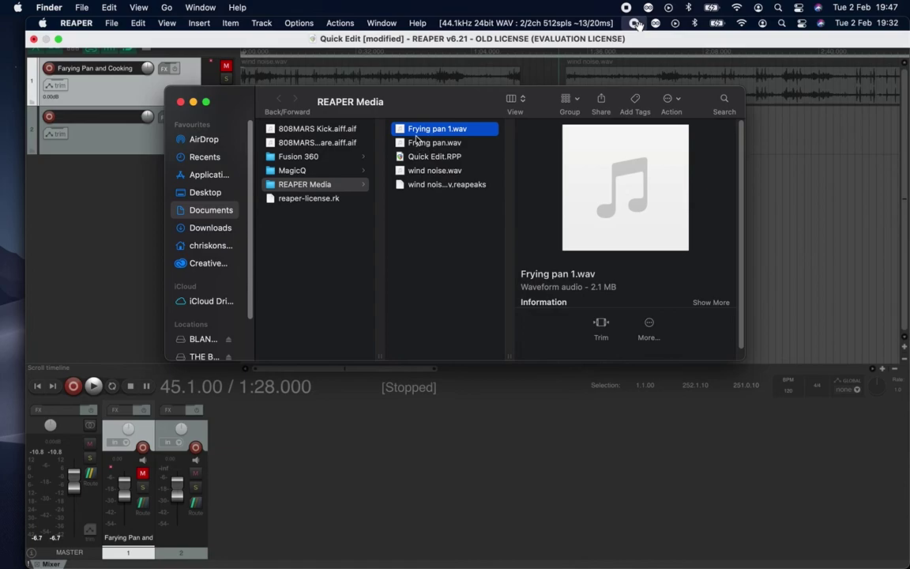
mouse_move(624, 187)
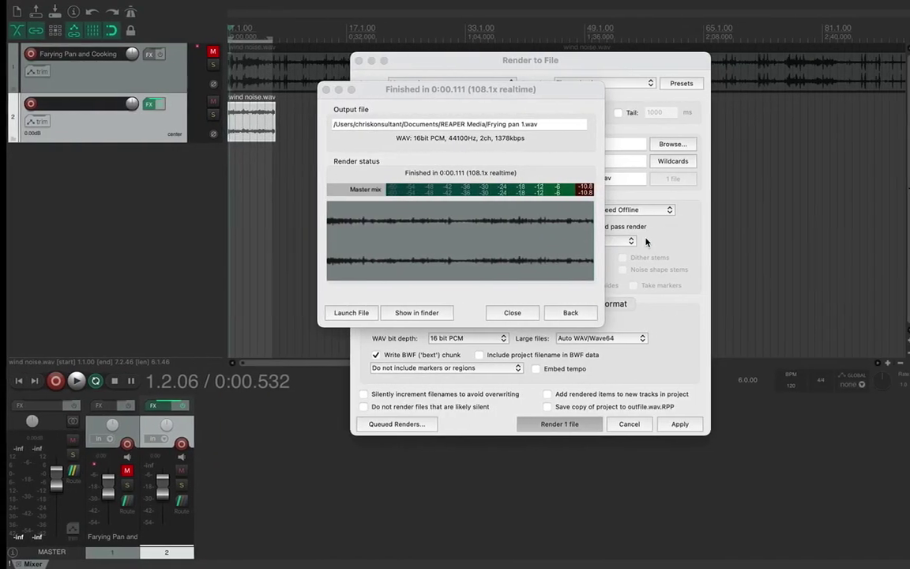
click(507, 313)
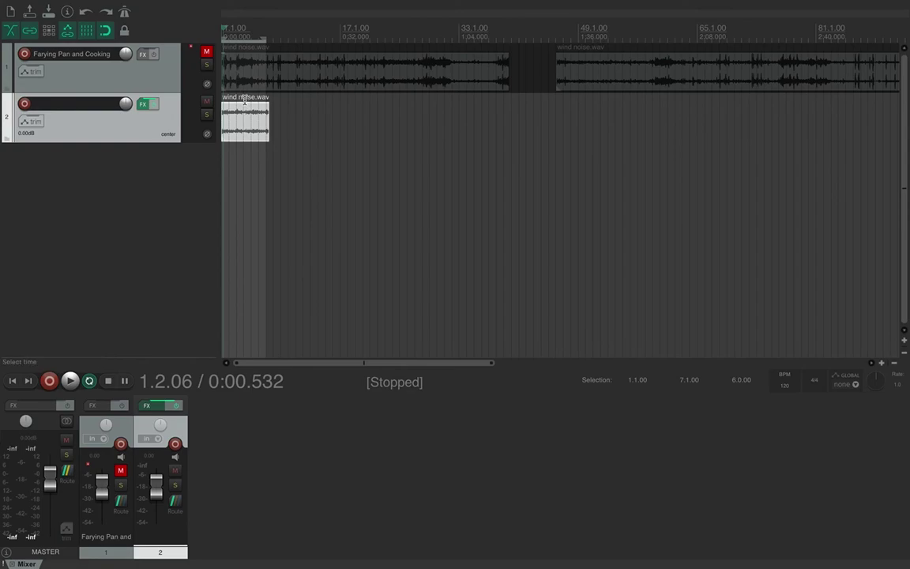
- Add the ReaVerb reverb effect after ReaEQ in track 2's effects chain
click(144, 103)
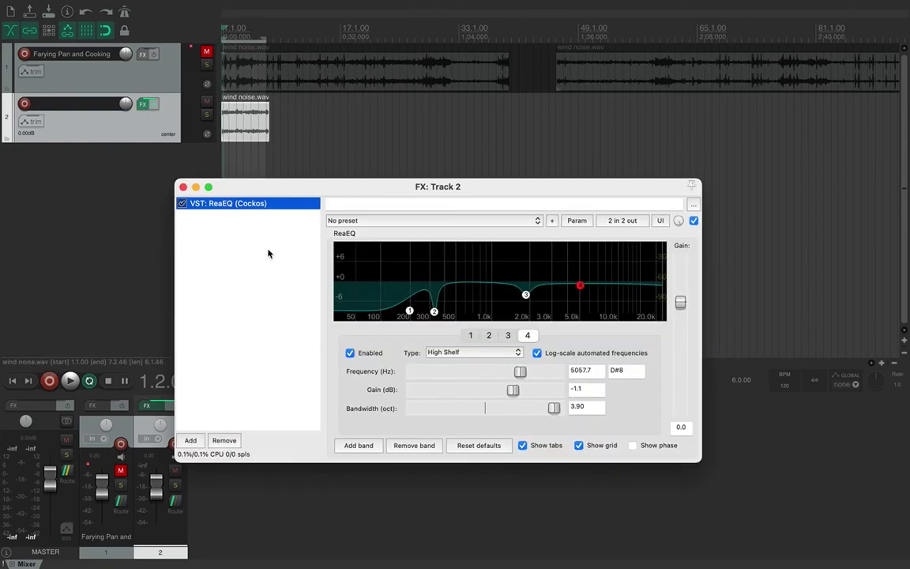
click(190, 440)
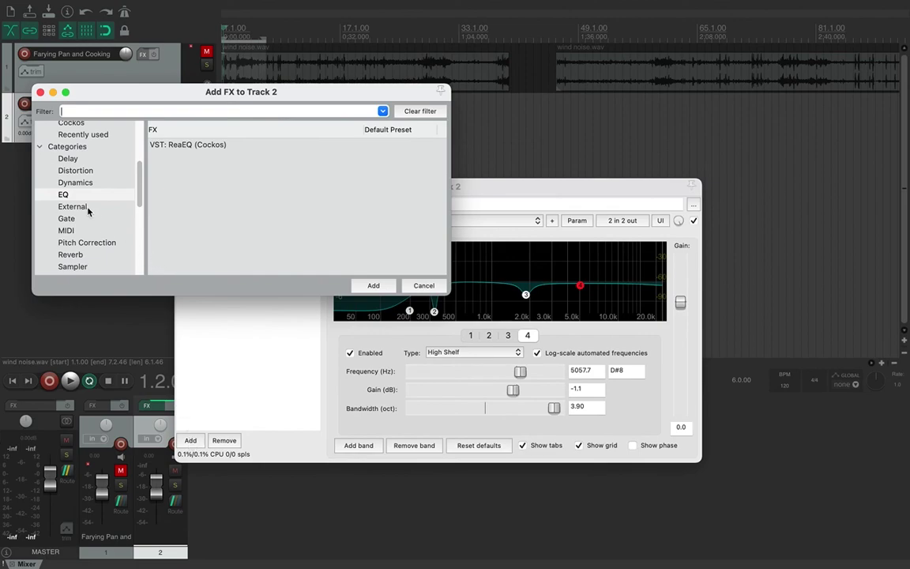
scroll(102, 246, down, 3)
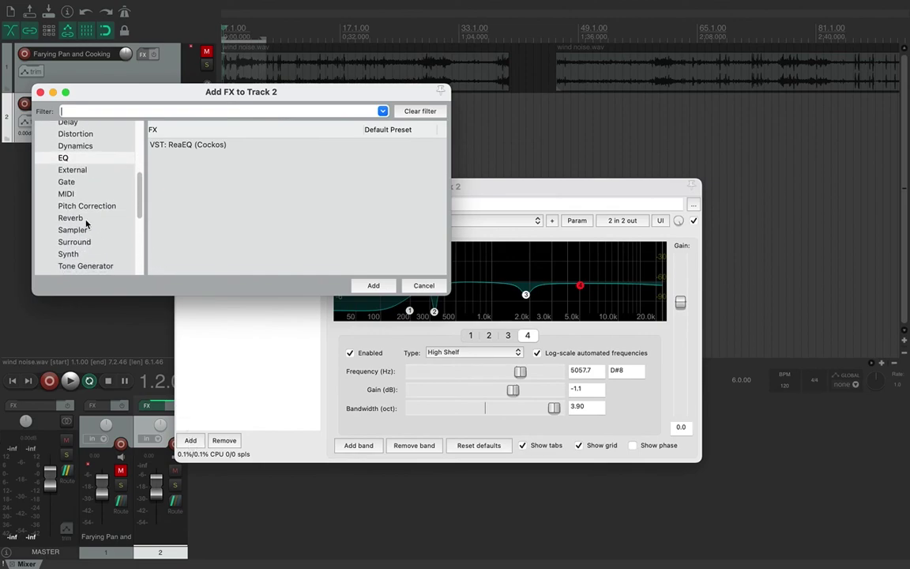
click(86, 220)
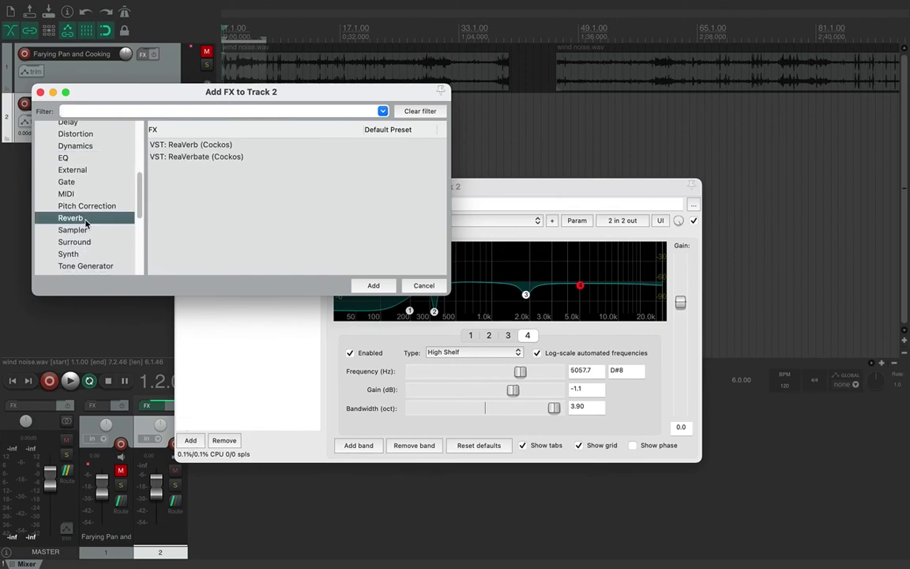
click(163, 143)
click(373, 285)
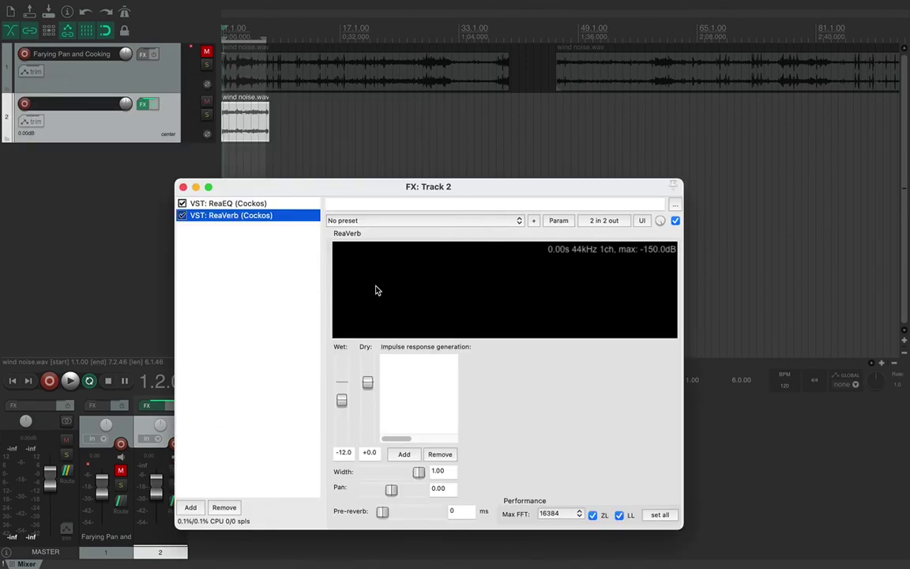
- Load the "sweetverbo" preset in ReaVerb
drag(375, 192, 375, 107)
click(523, 139)
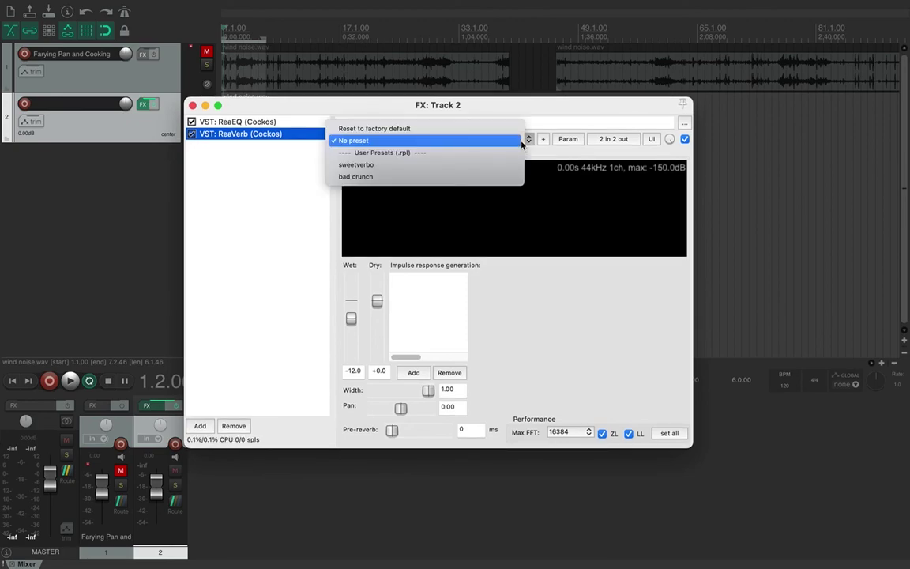
click(482, 167)
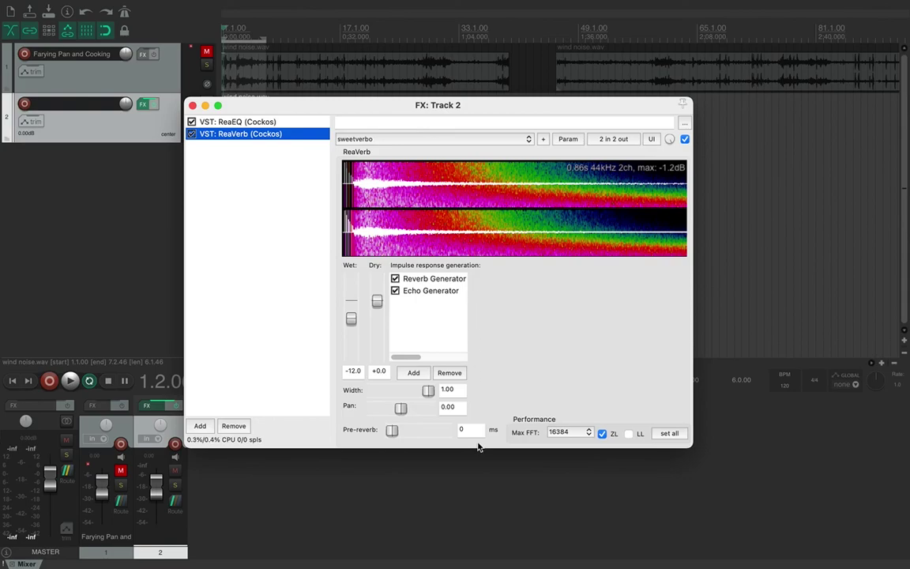
- Lower ReaVerb's wet level to -29.0 dB during looped playback and close track 2's effects window
key(space)
click(351, 319)
drag(353, 330, 354, 335)
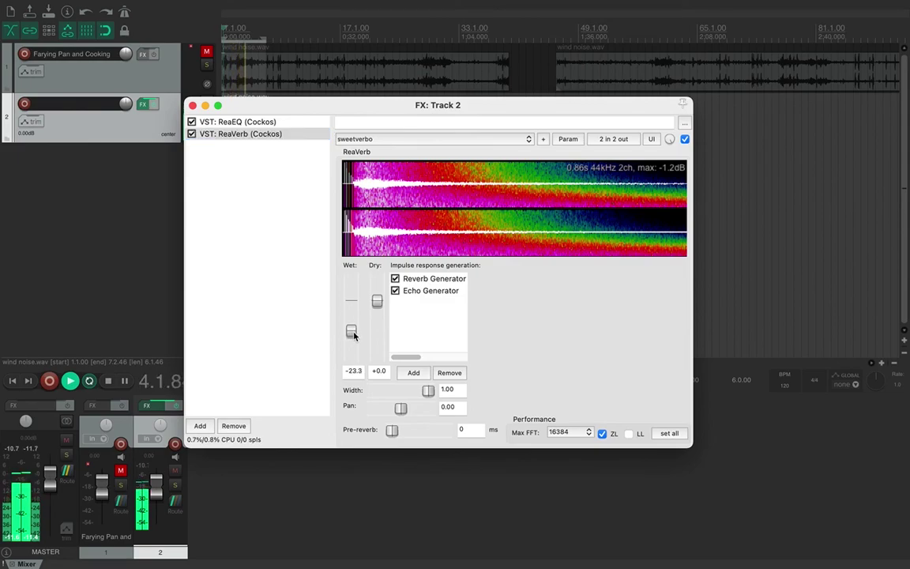
drag(353, 335, 353, 337)
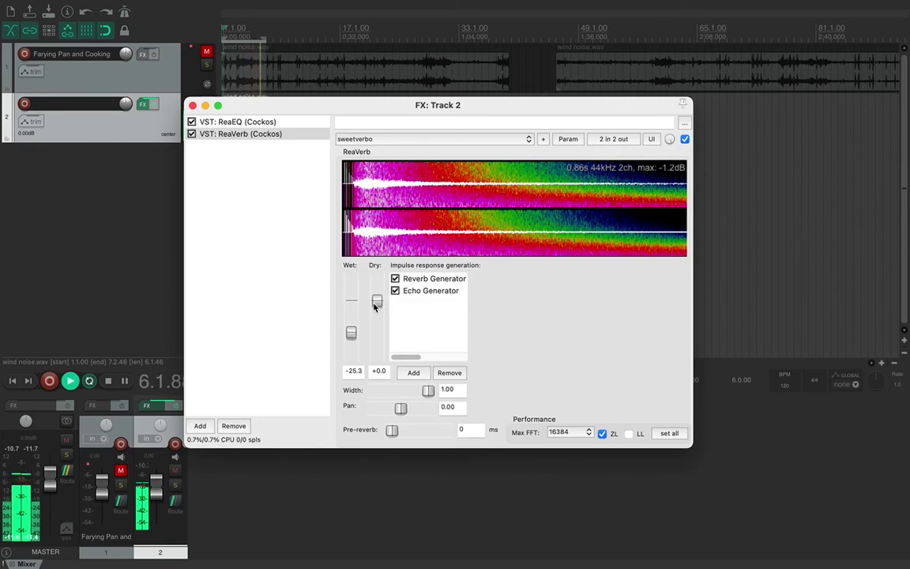
drag(353, 332, 354, 342)
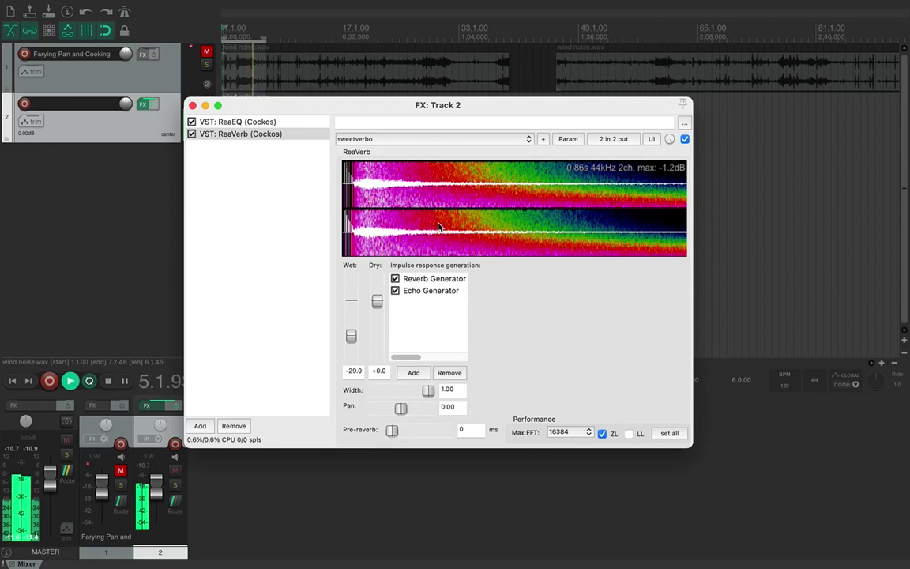
click(193, 105)
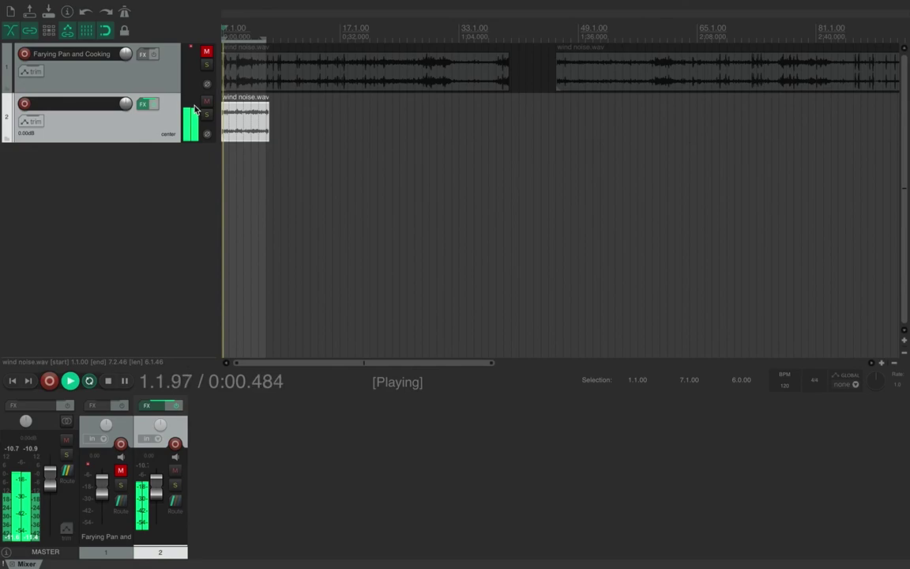